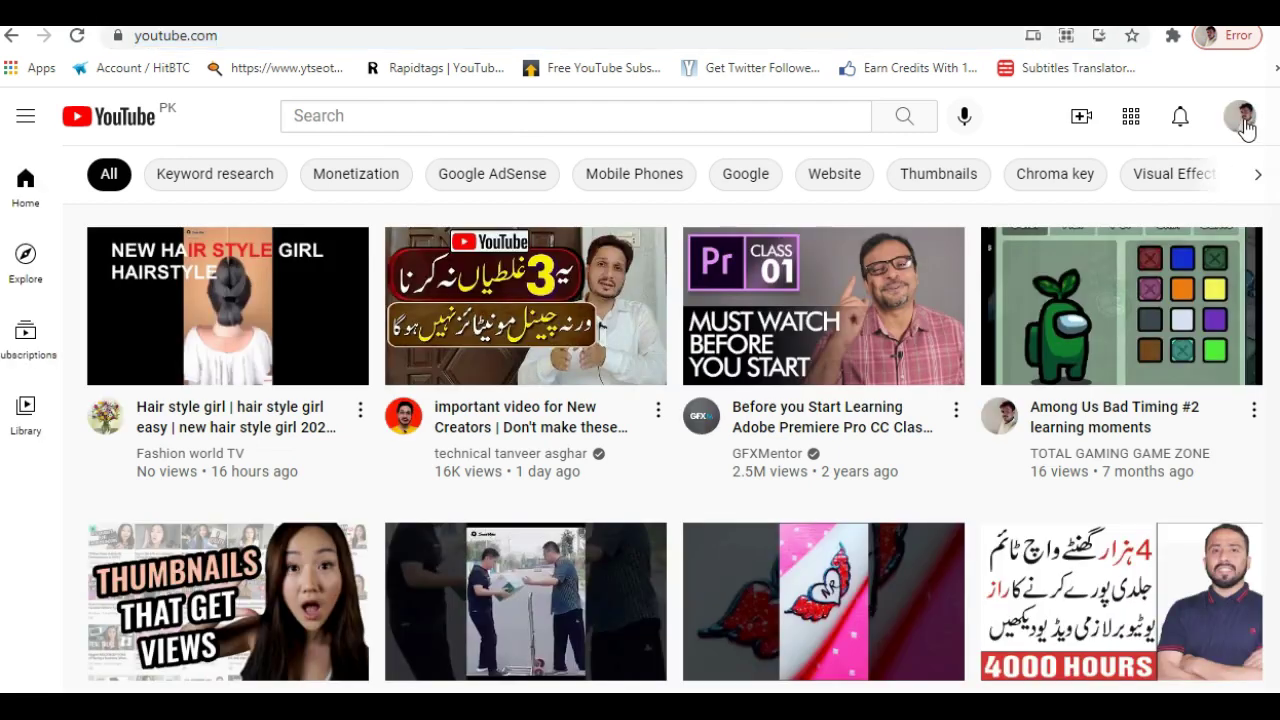
Step: Open your YouTube channel's customization page and go to the description in its basic info
left_click(1241, 118)
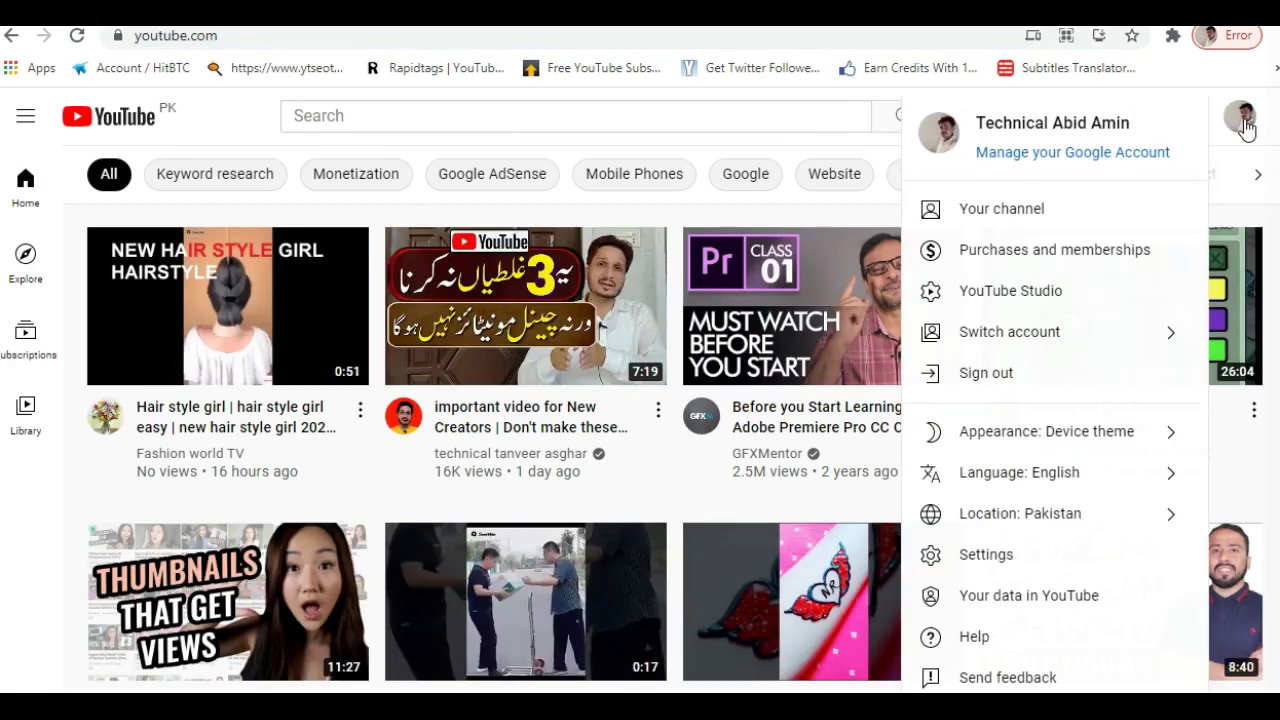
left_click(1055, 218)
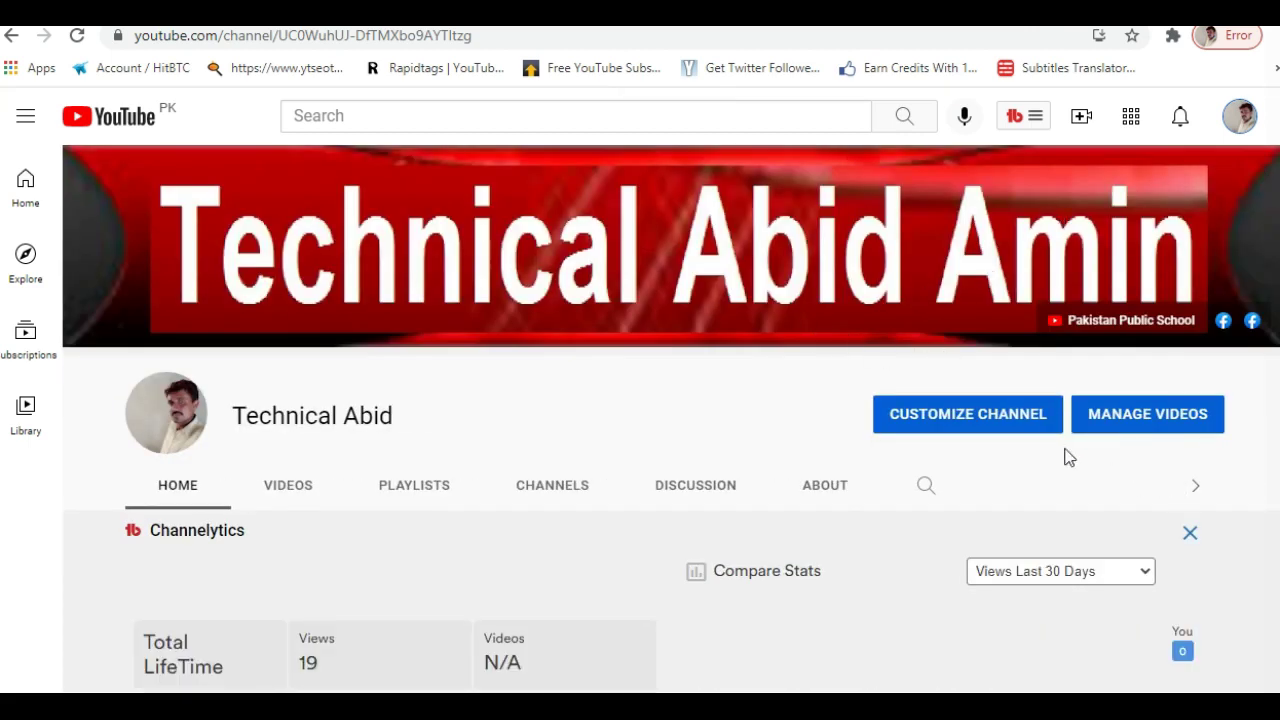
left_click(974, 420)
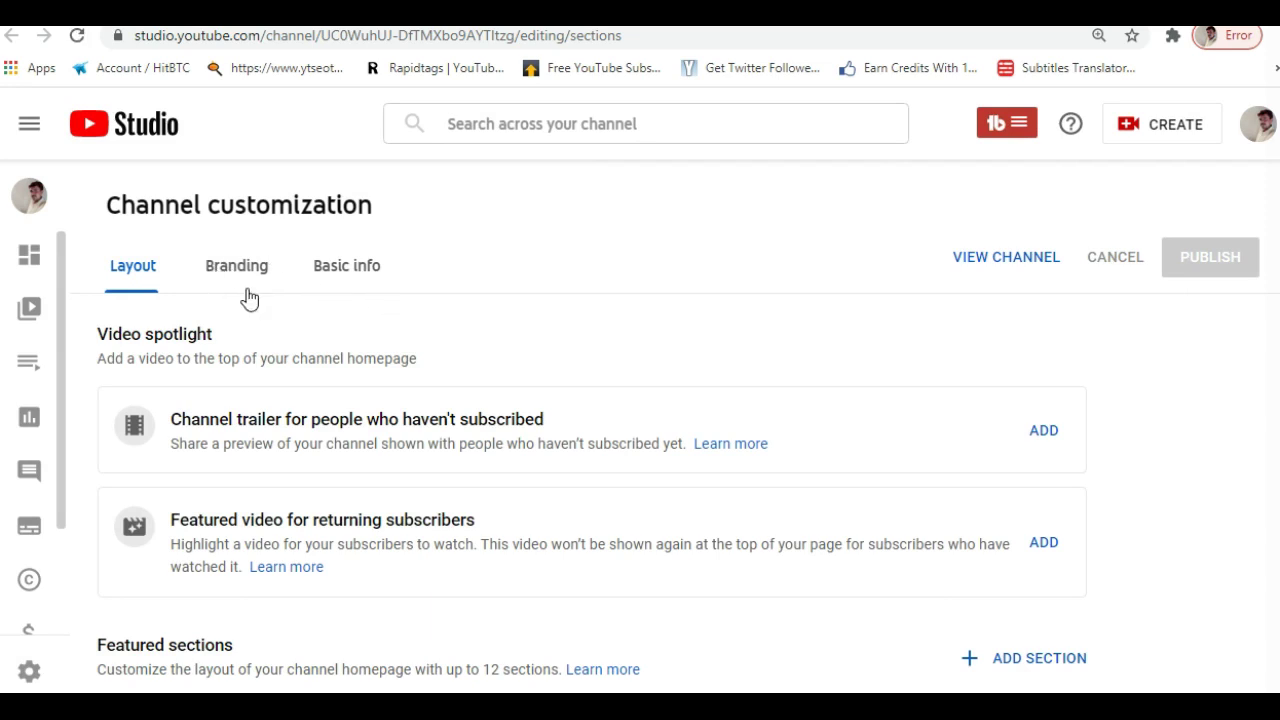
left_click(347, 288)
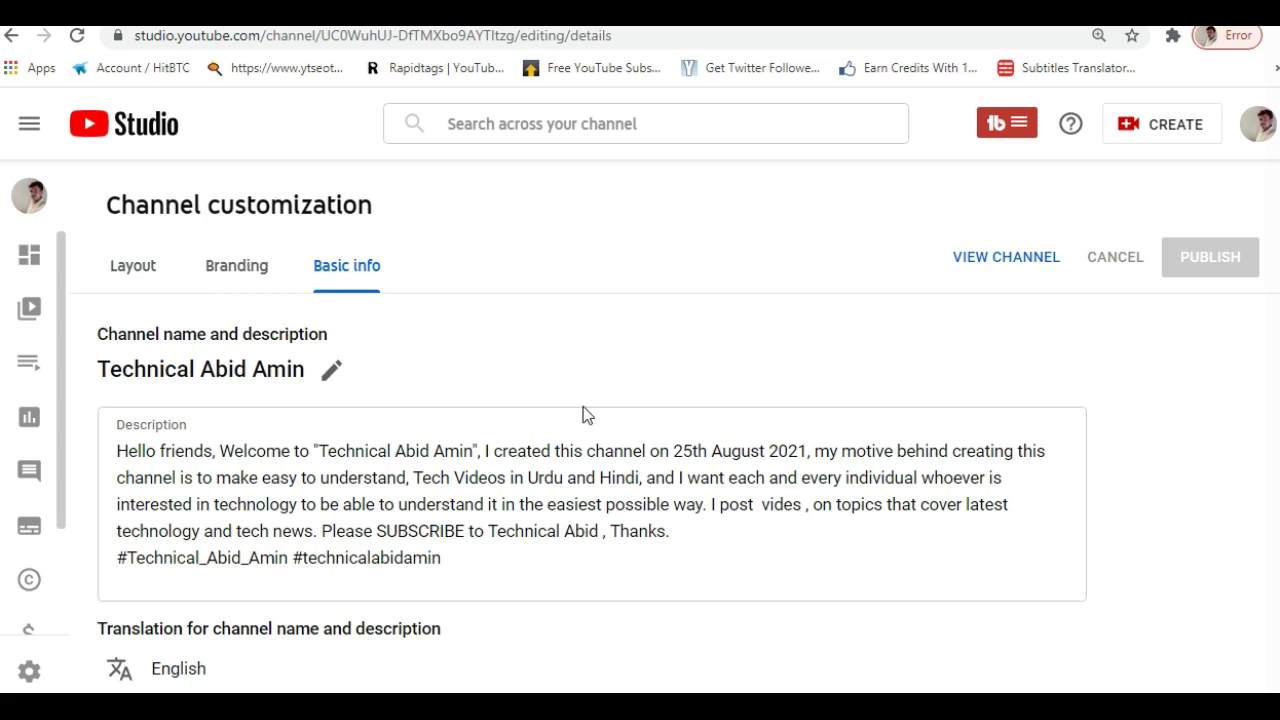
left_click(484, 560)
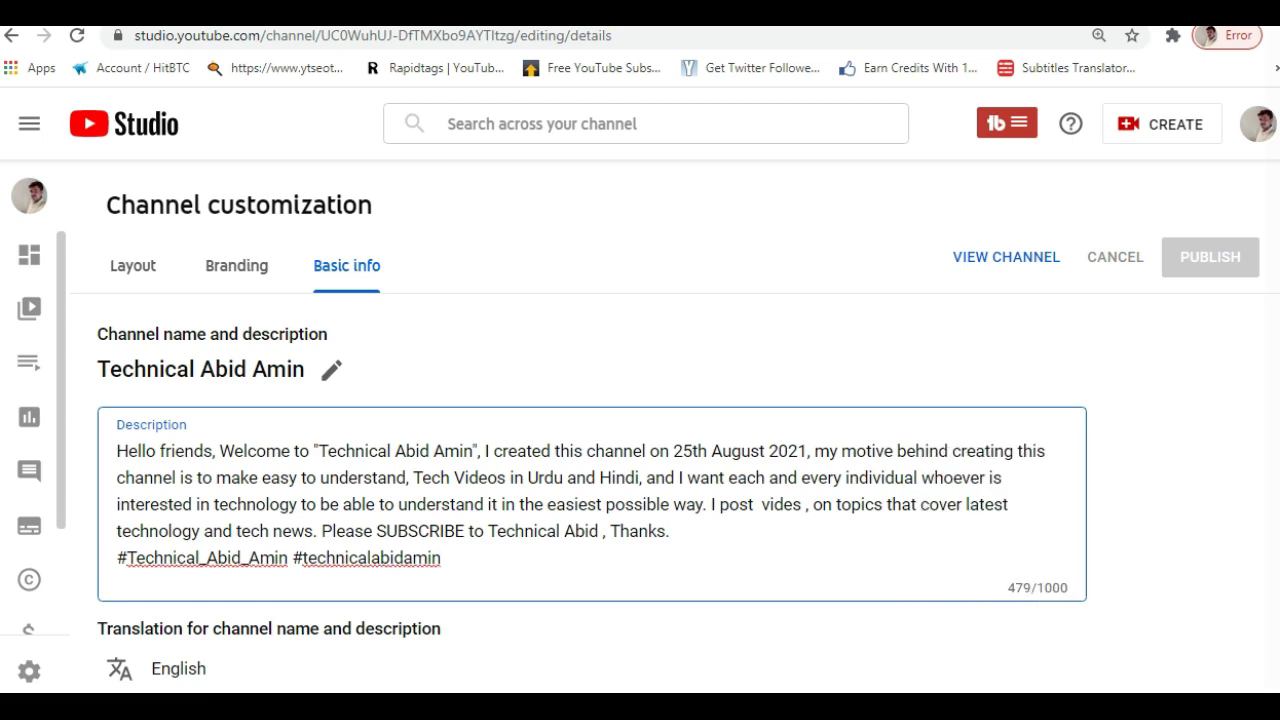
Step: Add a blank fourth entry to the channel's links in the basic info
scroll(640, 440, "down", 5)
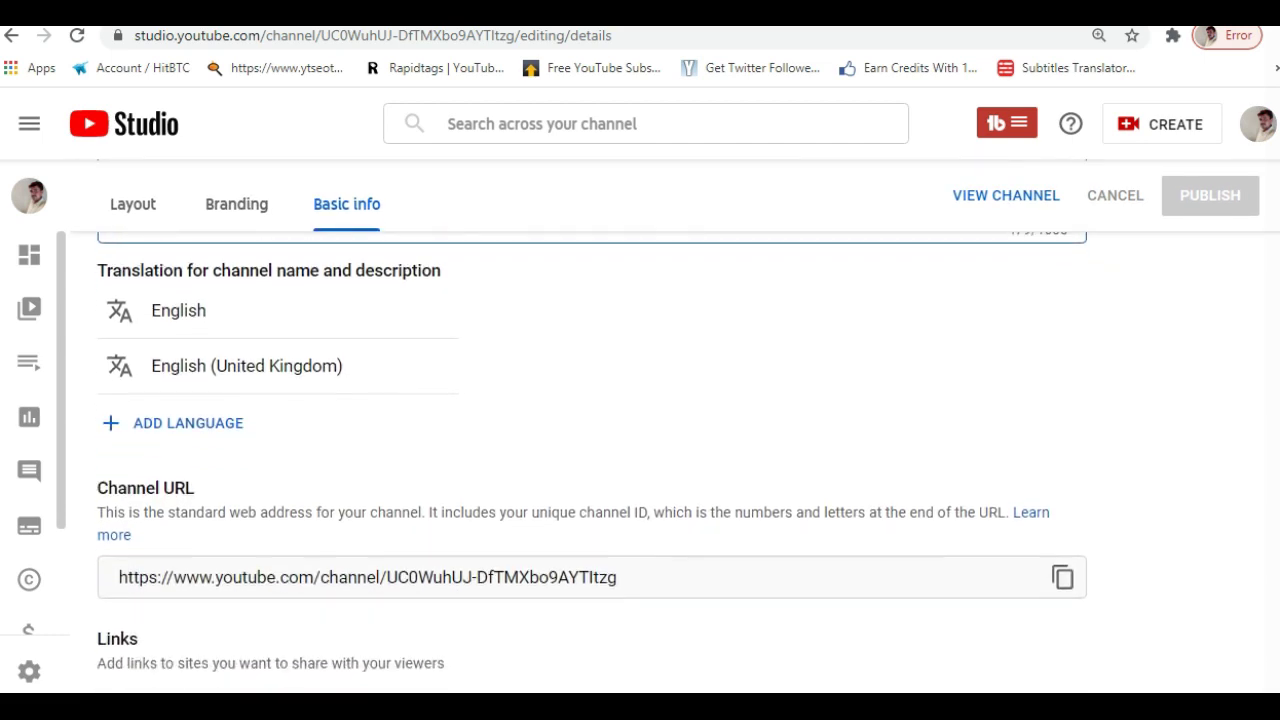
scroll(640, 460, "down", 2)
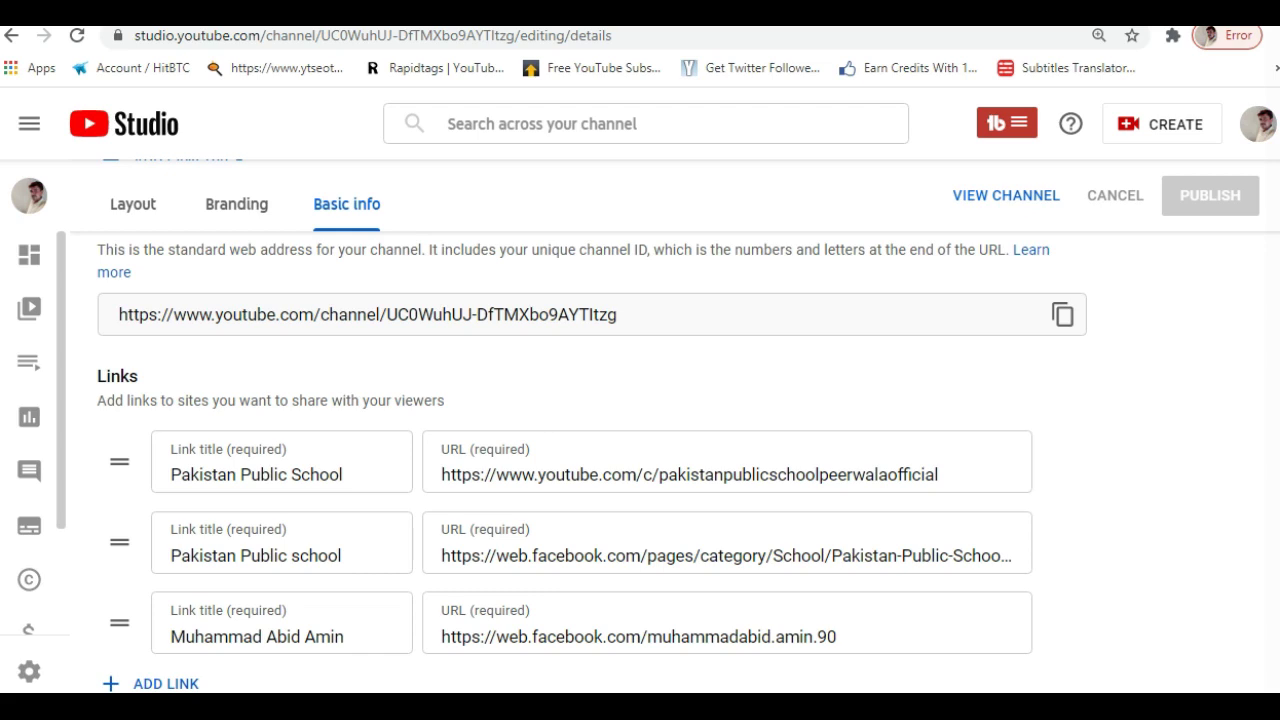
scroll(640, 450, "down", 1)
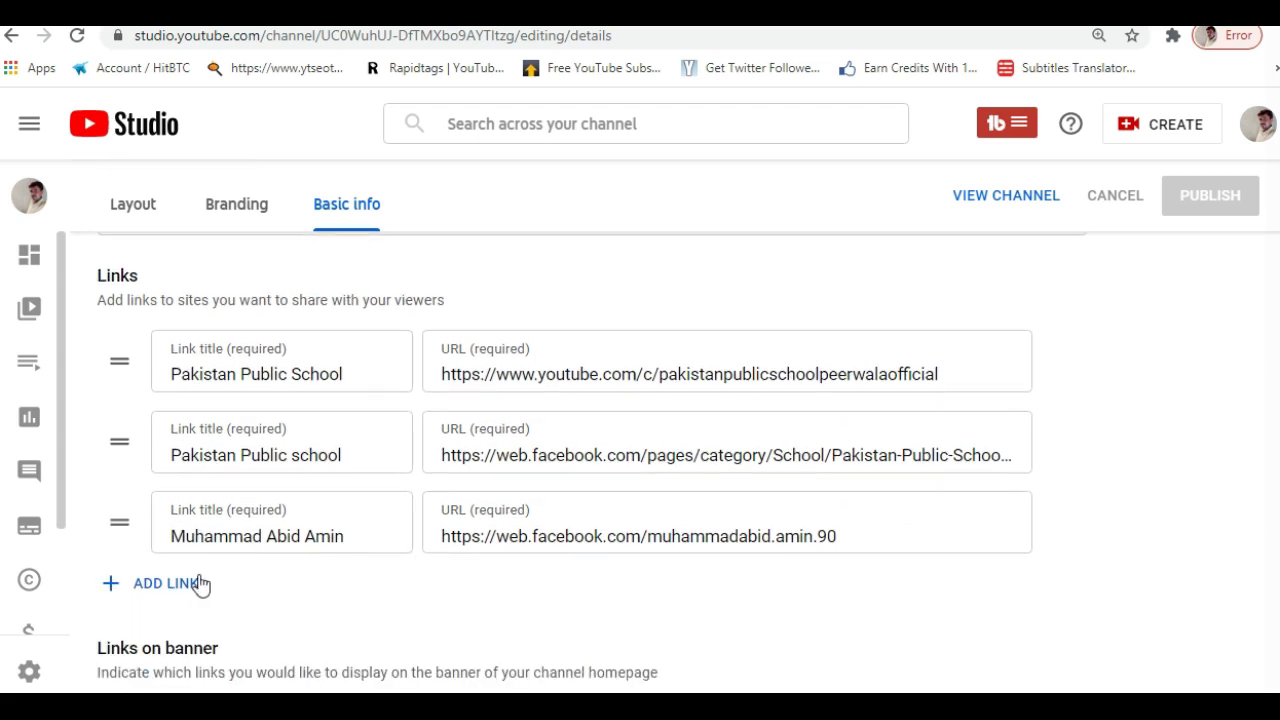
left_click(178, 583)
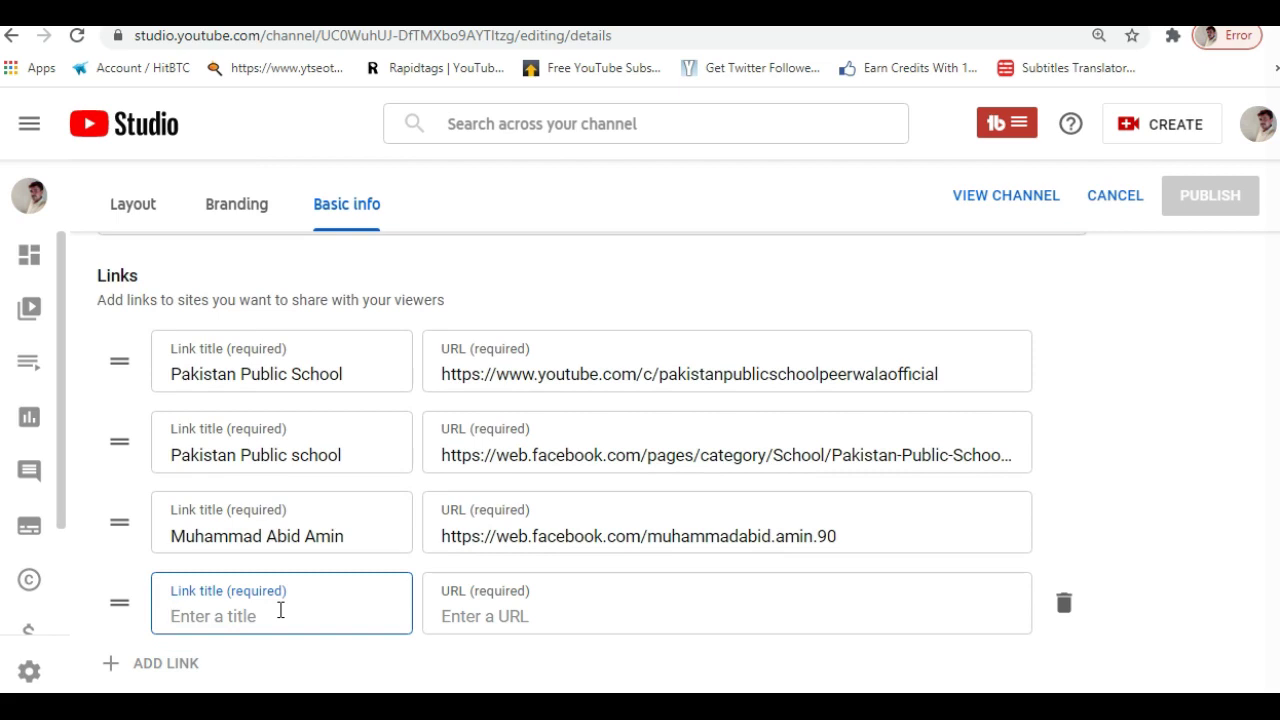
type("fa")
key("BackSpace")
key("BackSpace")
Step: Search the web for "fb" in a new browser tab and preview the Facebook logo image result
key("ctrl+t")
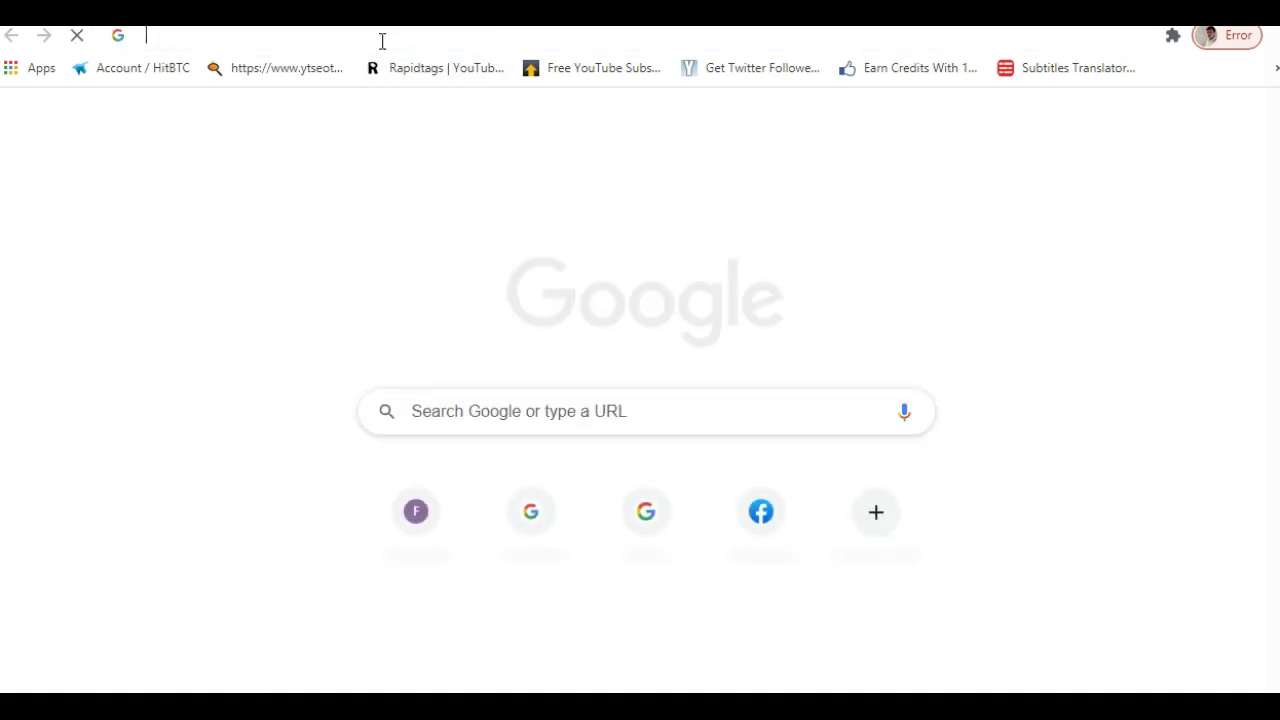
left_click(382, 41)
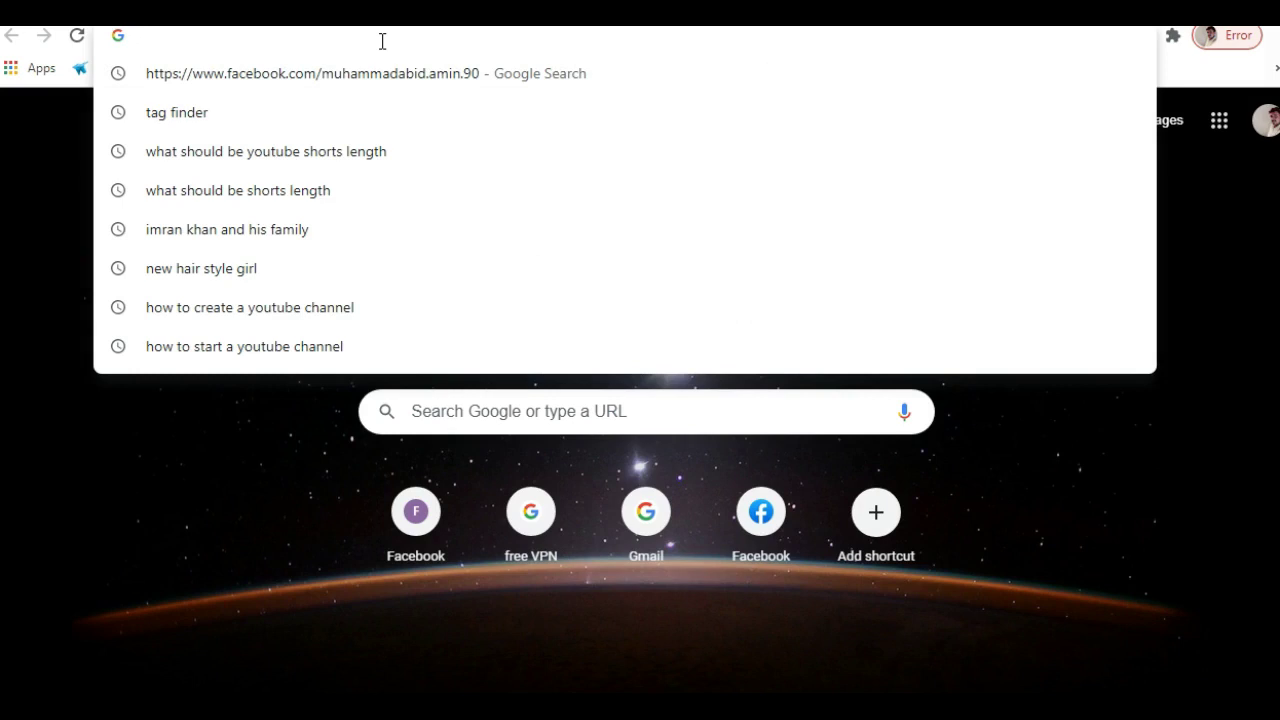
type("f")
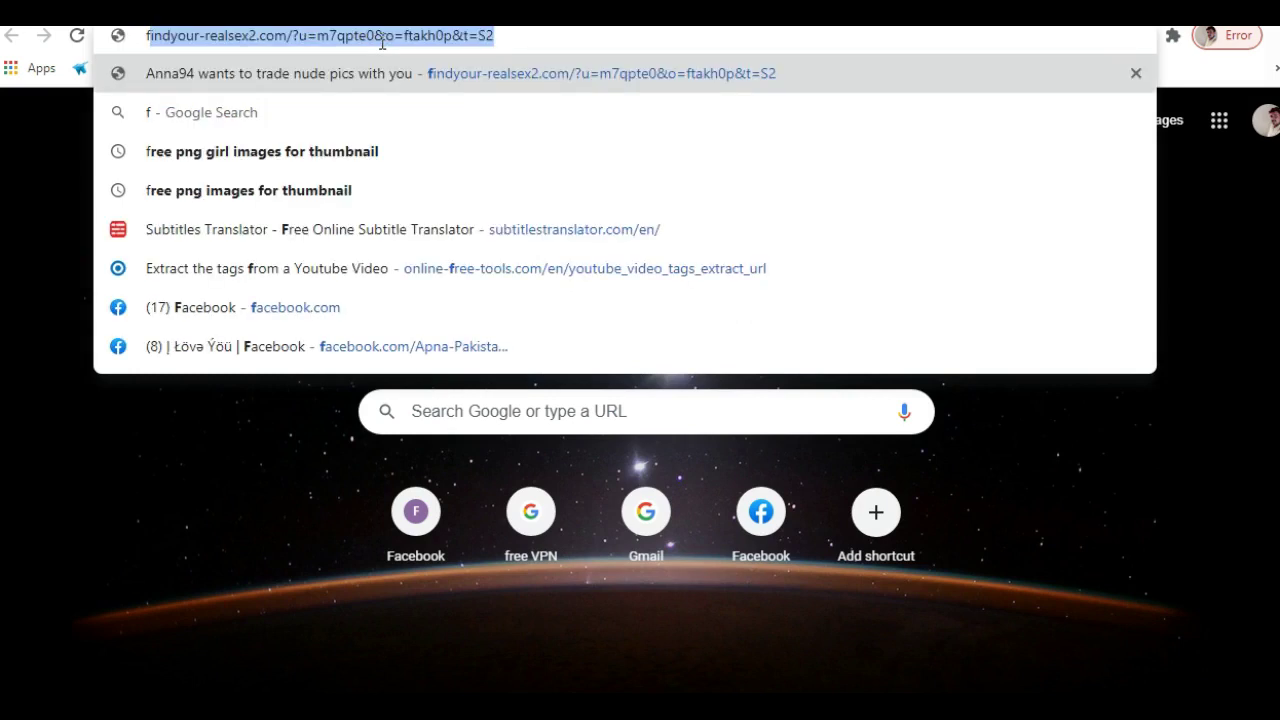
type("b")
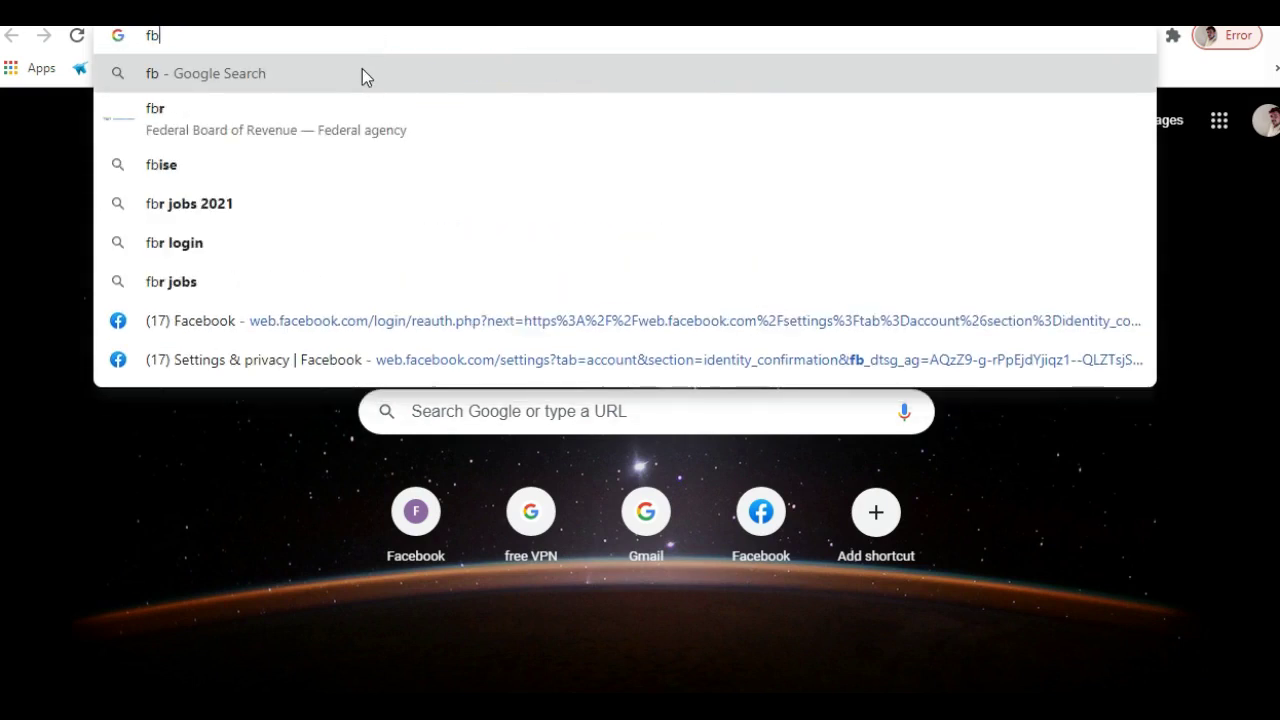
key("Return")
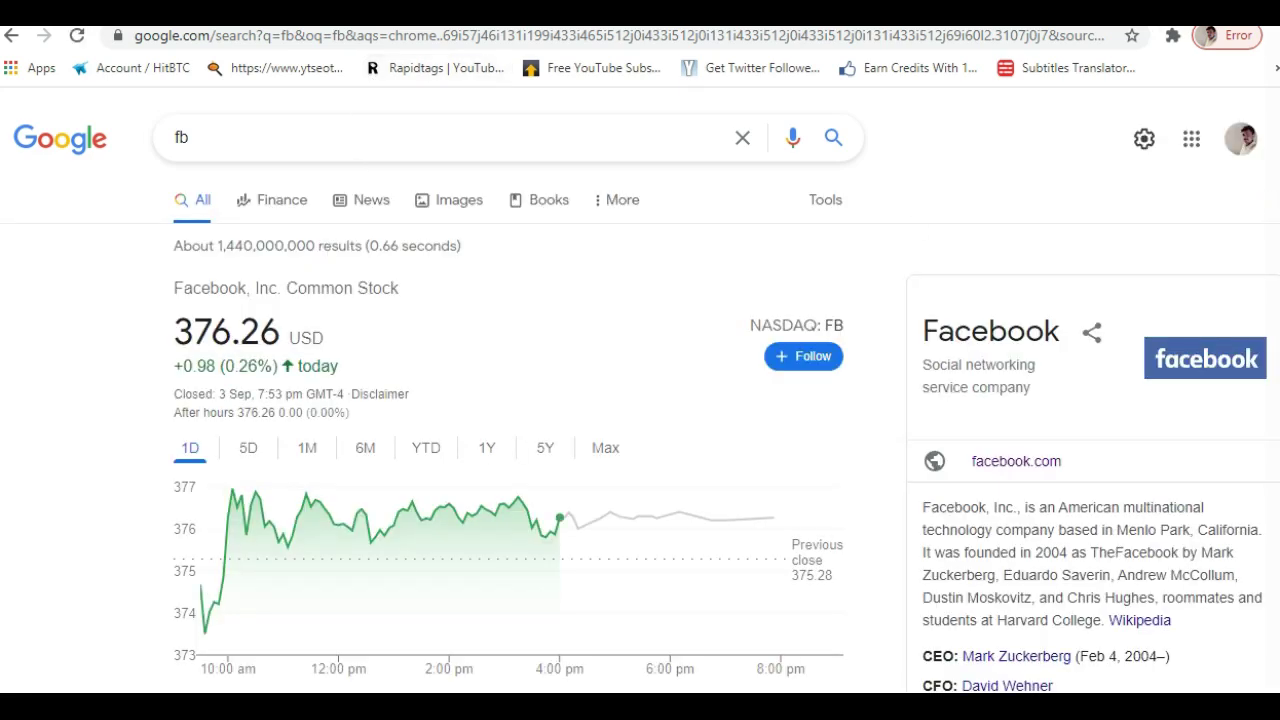
left_click(1212, 361)
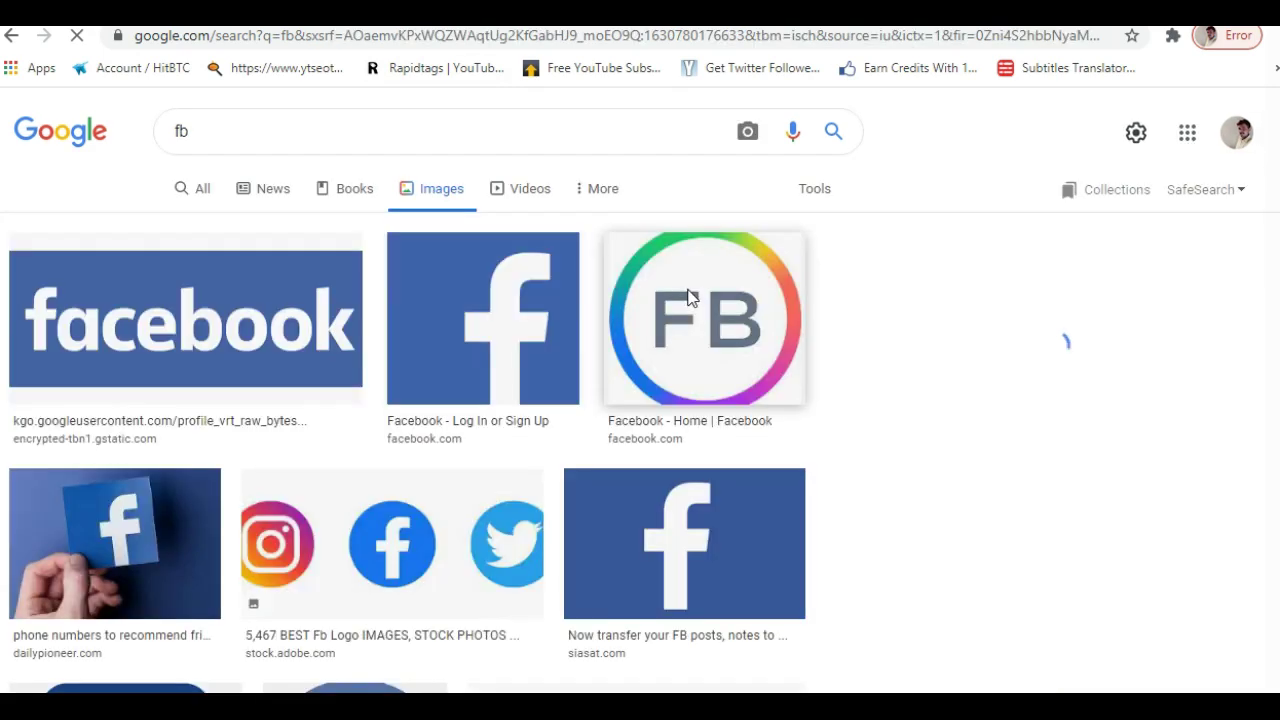
scroll(390, 255, "down", 1)
left_click(223, 200)
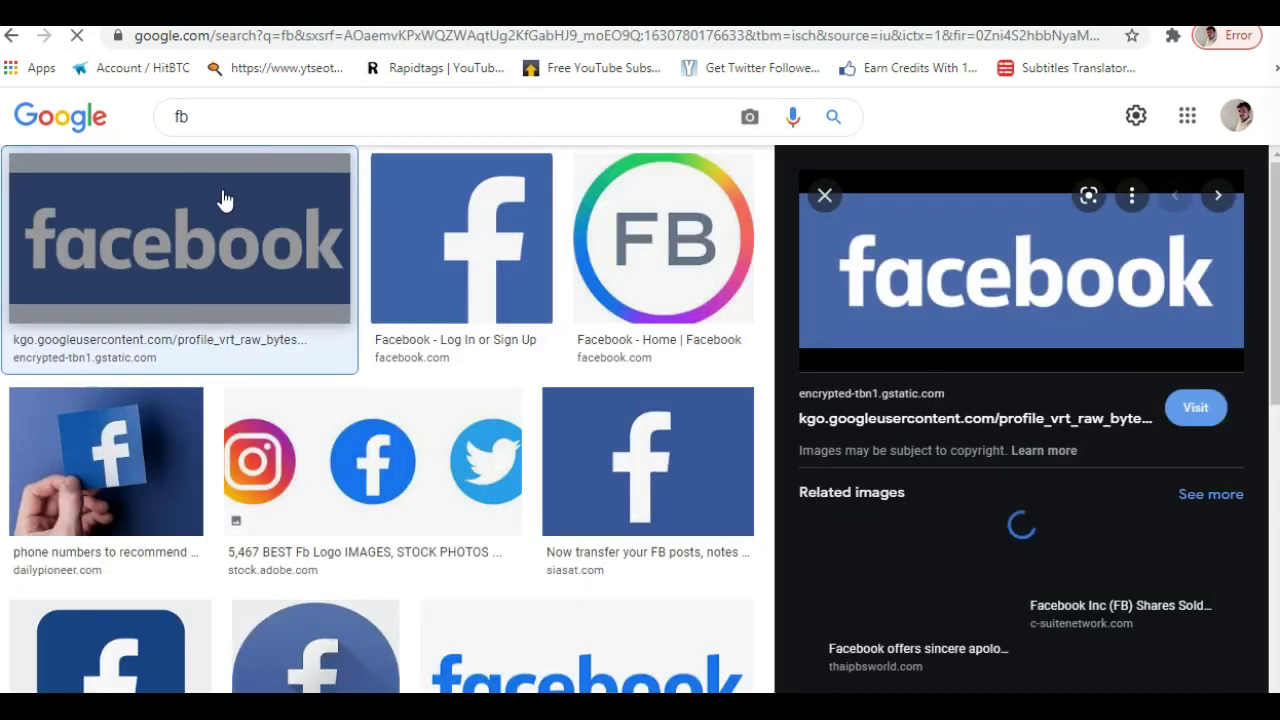
Step: Search for "fb.com", switch to all web results and open the main Facebook site
left_click(476, 133)
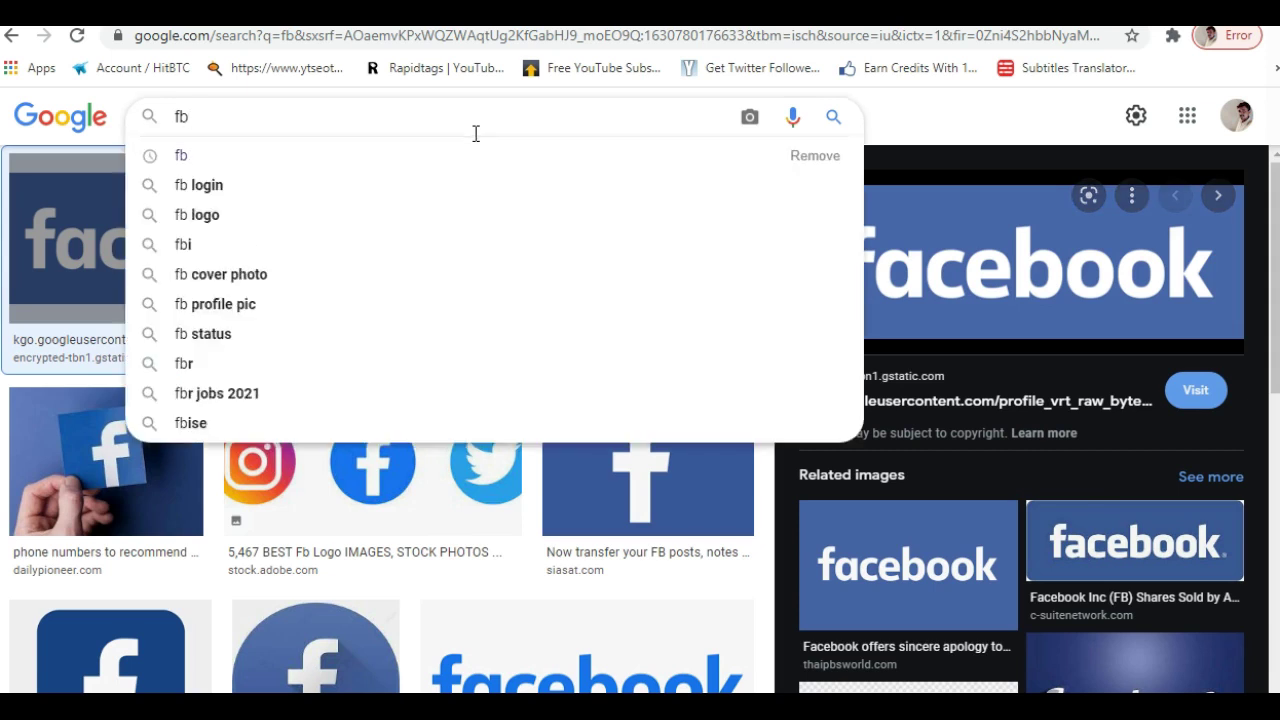
type(".c")
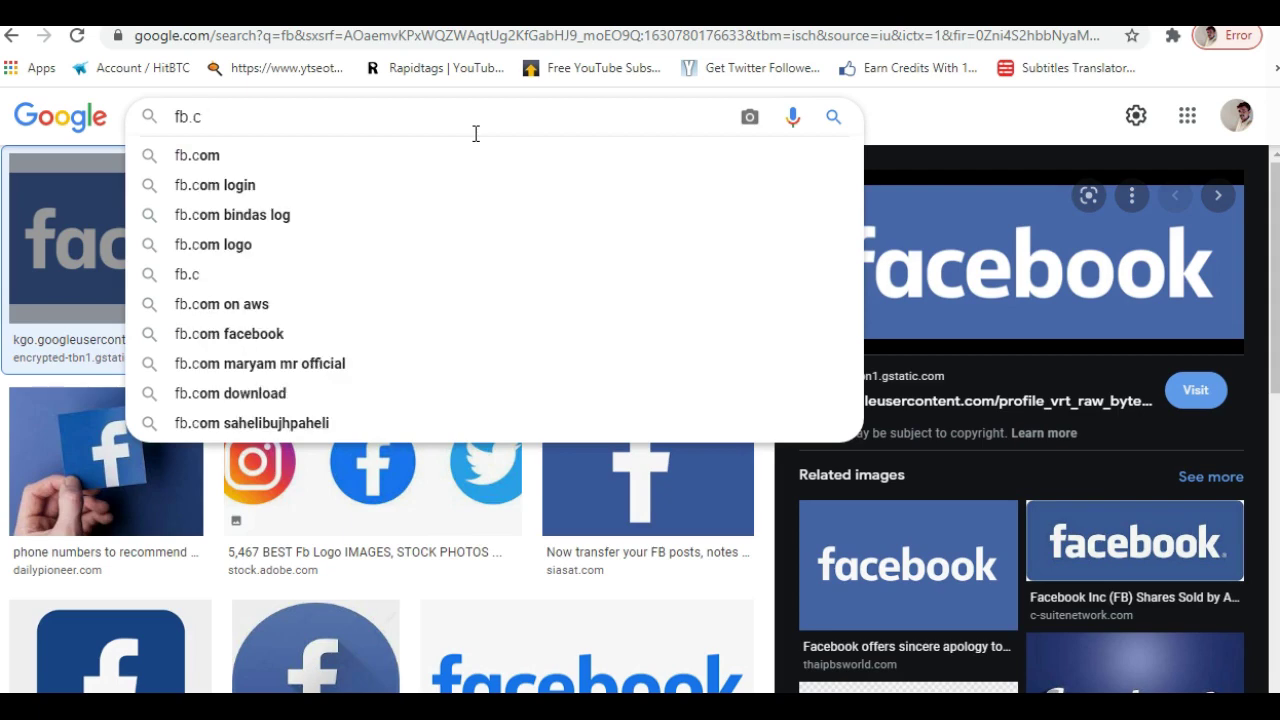
type("om")
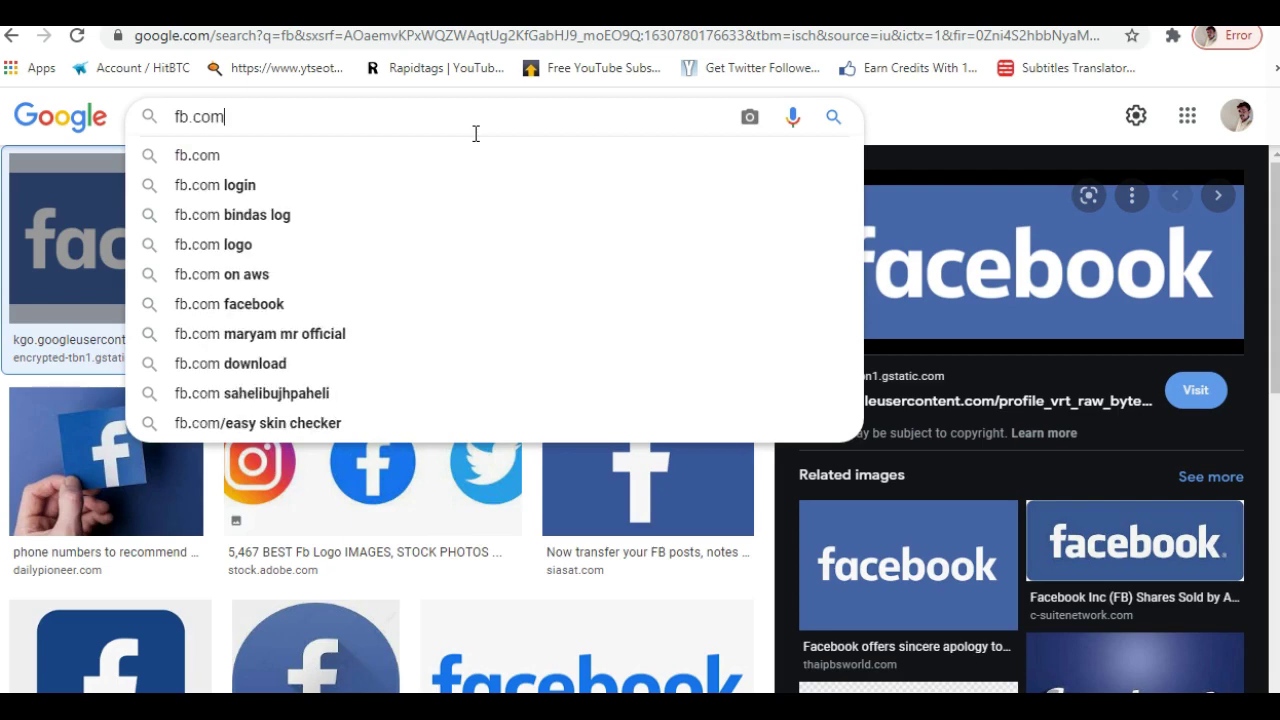
key("Return")
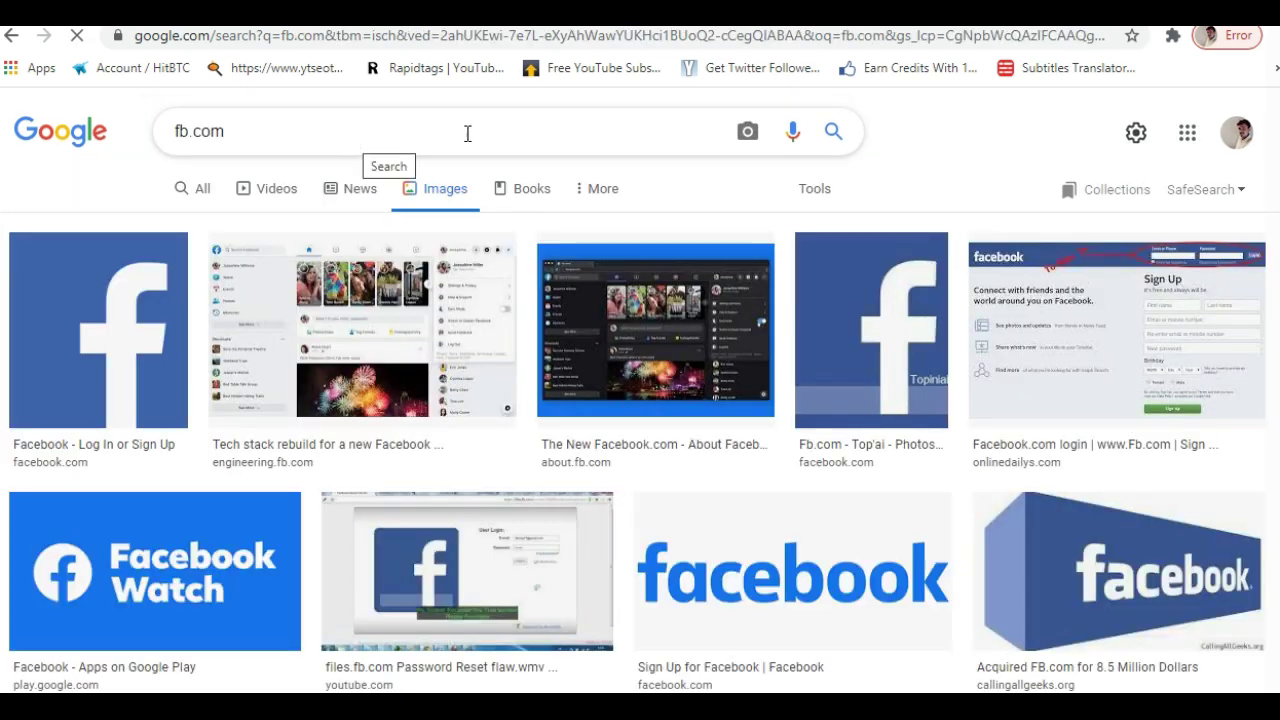
left_click(189, 200)
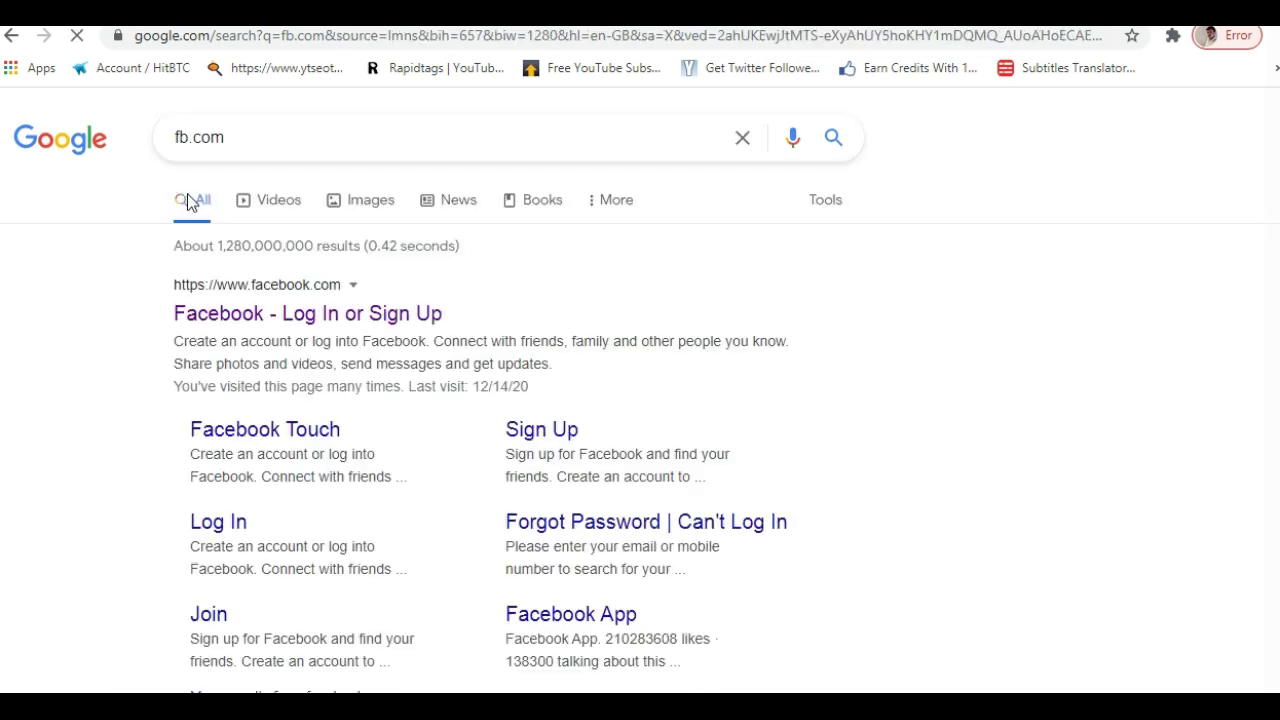
left_click(212, 314)
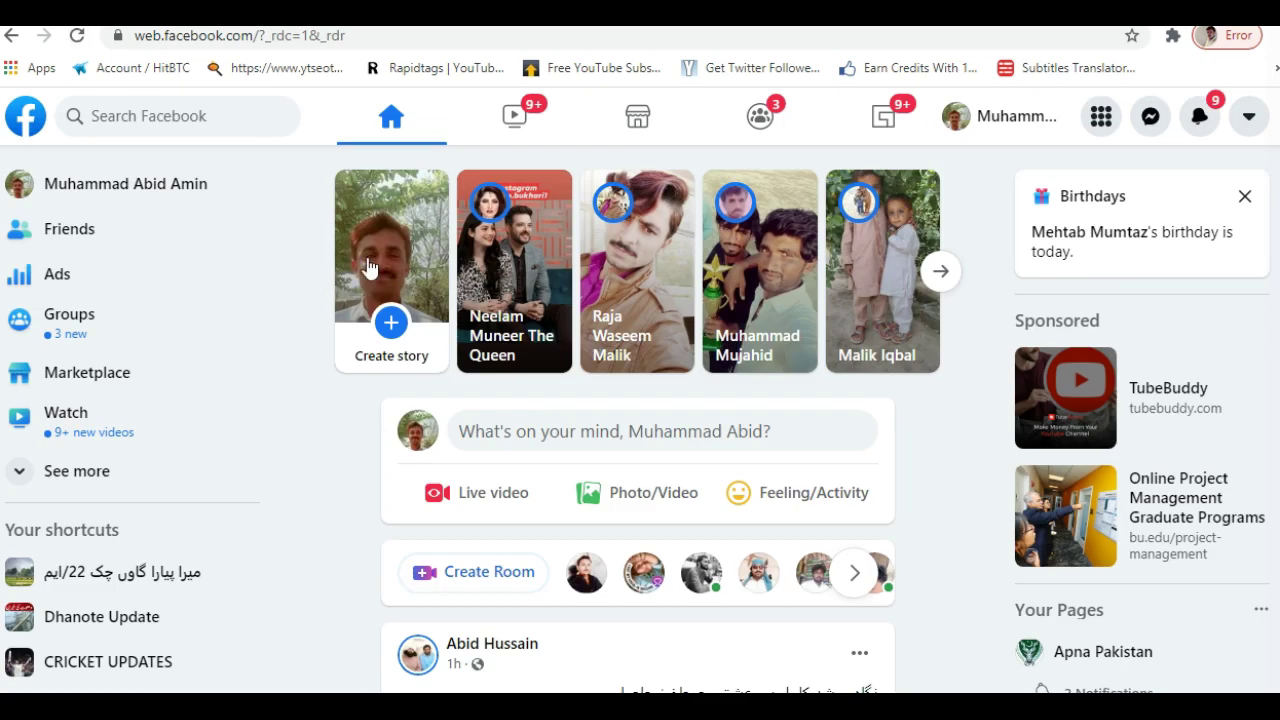
Step: Open your own Facebook profile page and copy its web address
left_click(150, 186)
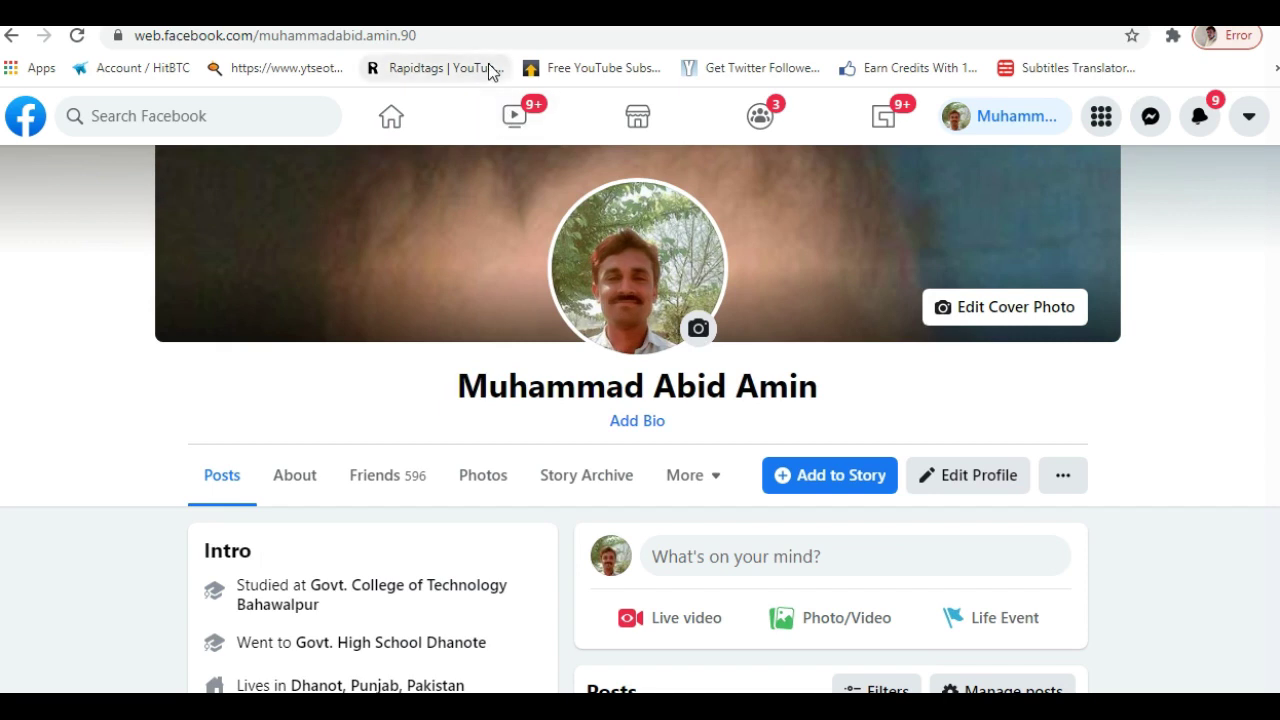
left_click_drag(429, 38, 130, 40)
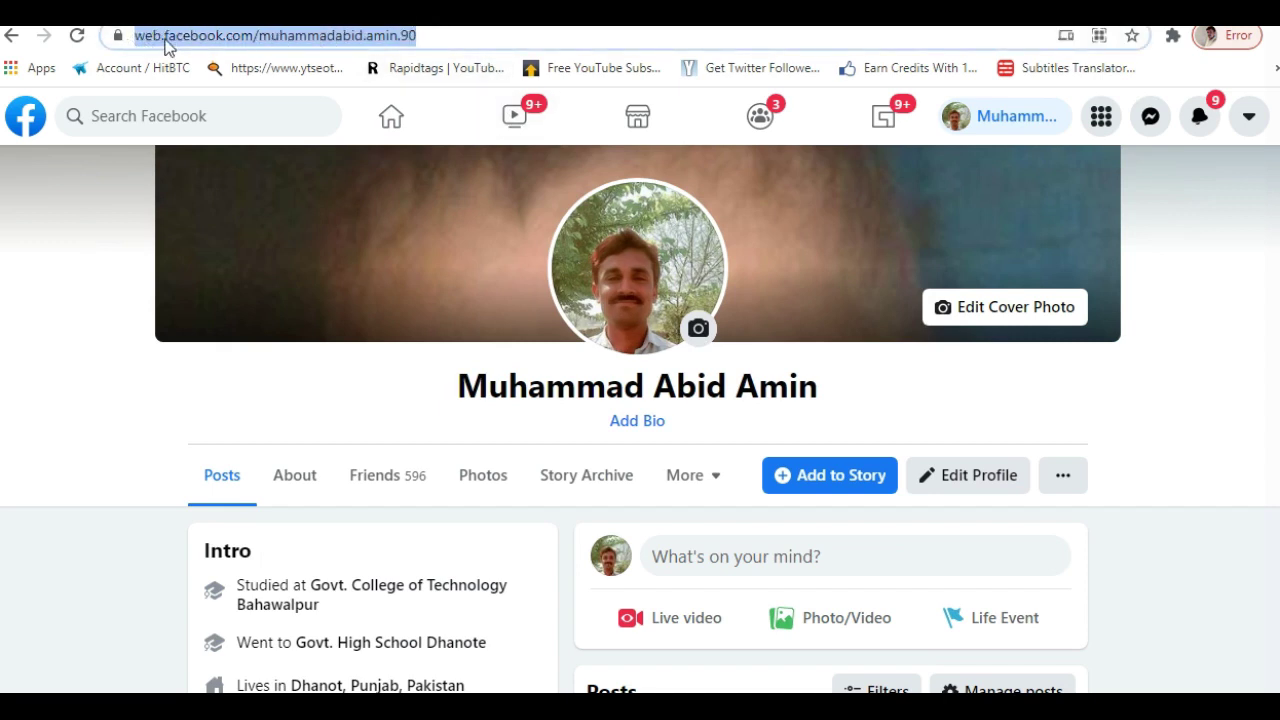
right_click(164, 44)
left_click(199, 152)
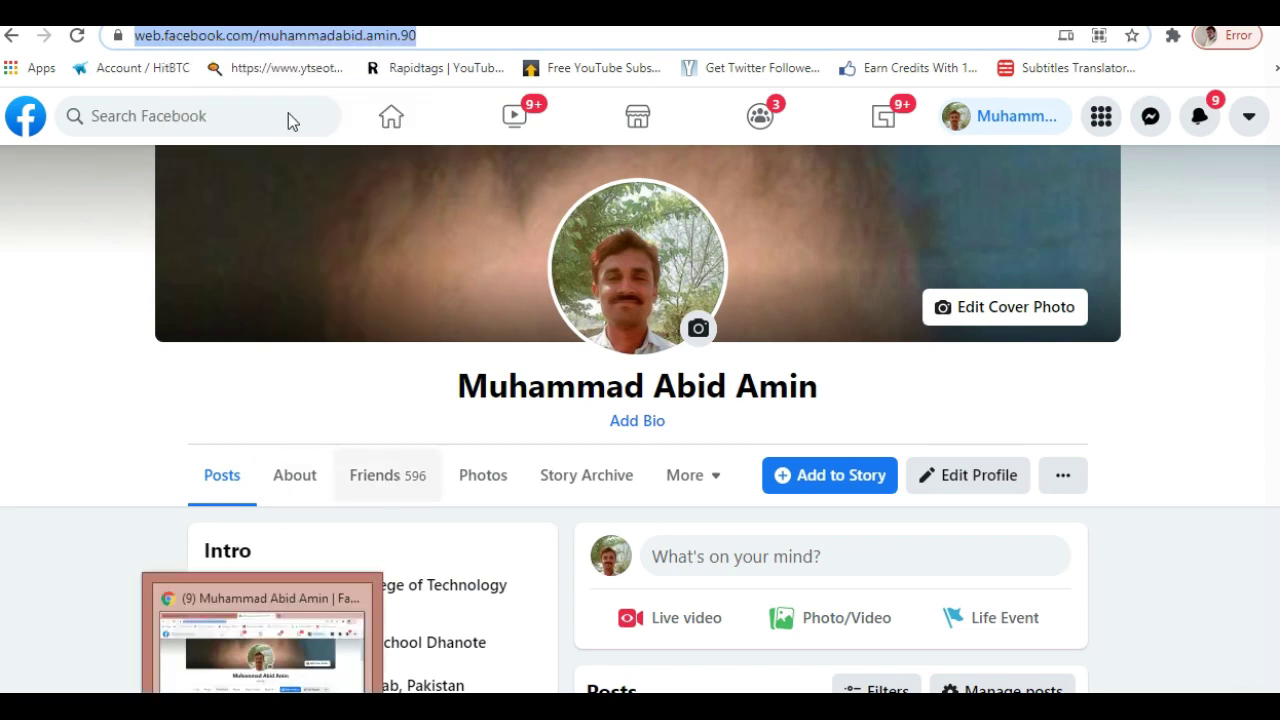
Step: Return to YouTube Studio, remove the empty fourth link entry and go back to the channel description
key("alt+Tab")
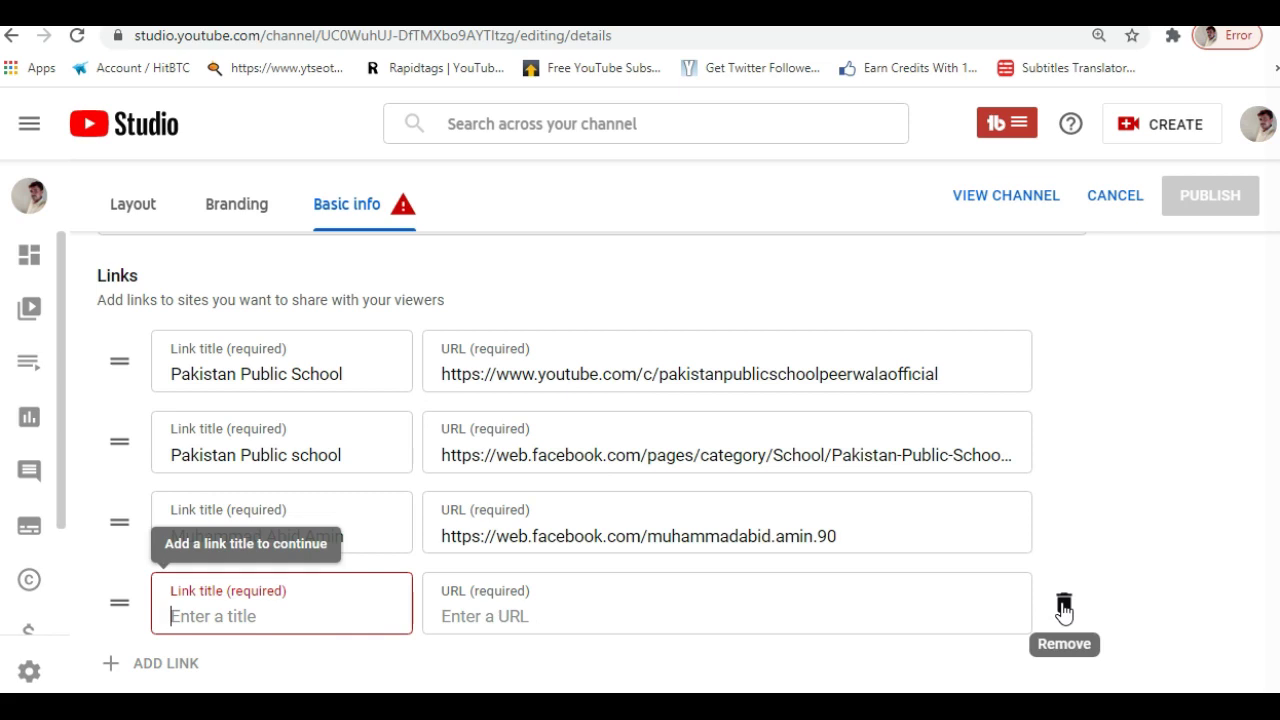
left_click(1064, 605)
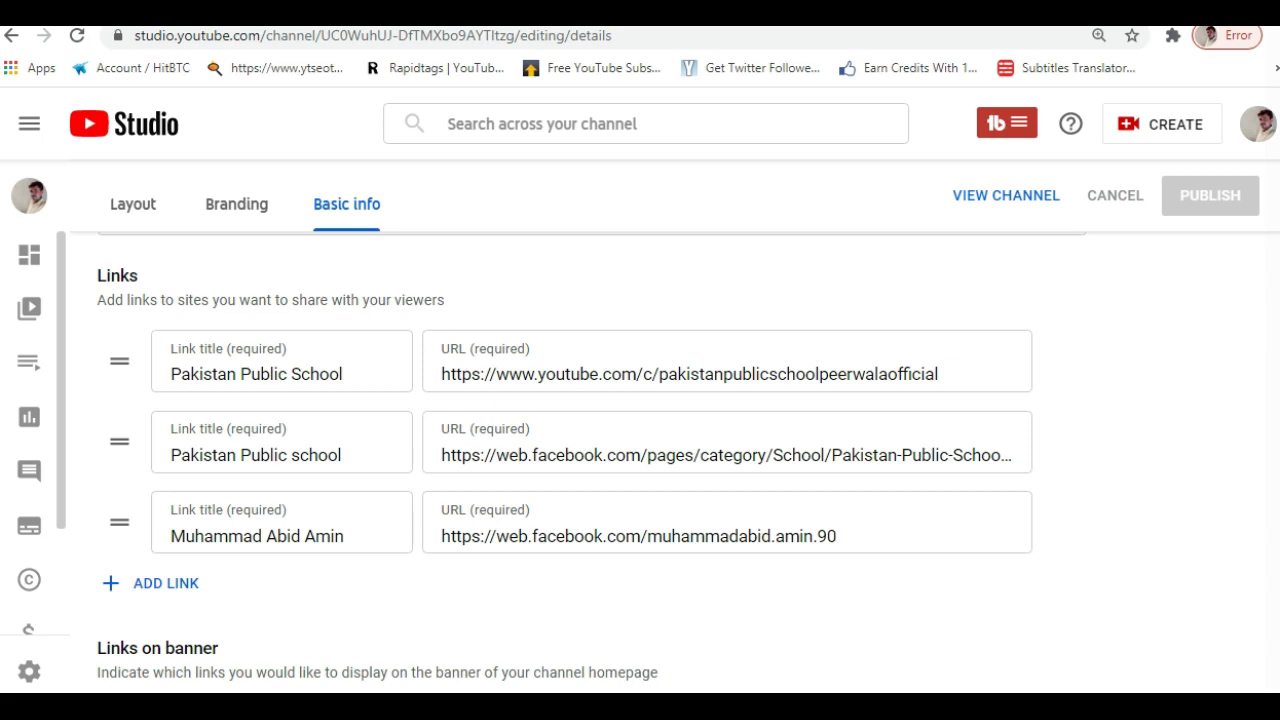
scroll(590, 457, "up", 7)
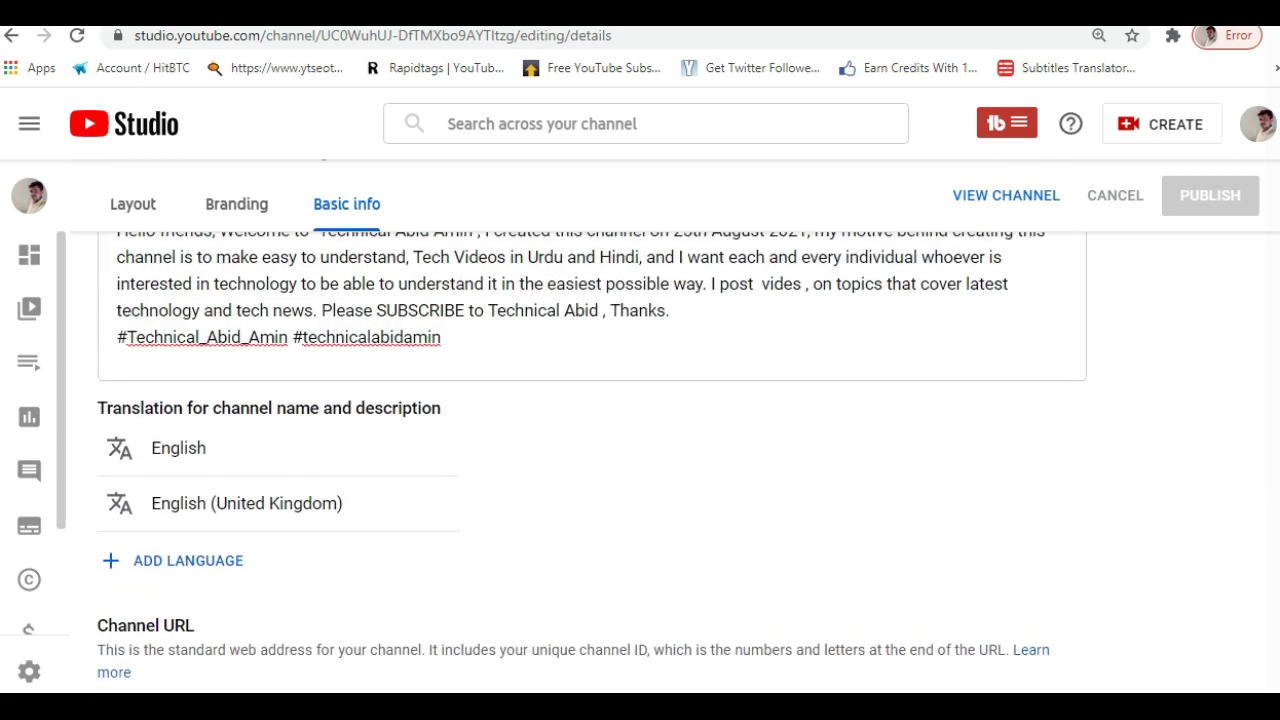
scroll(590, 457, "up", 1)
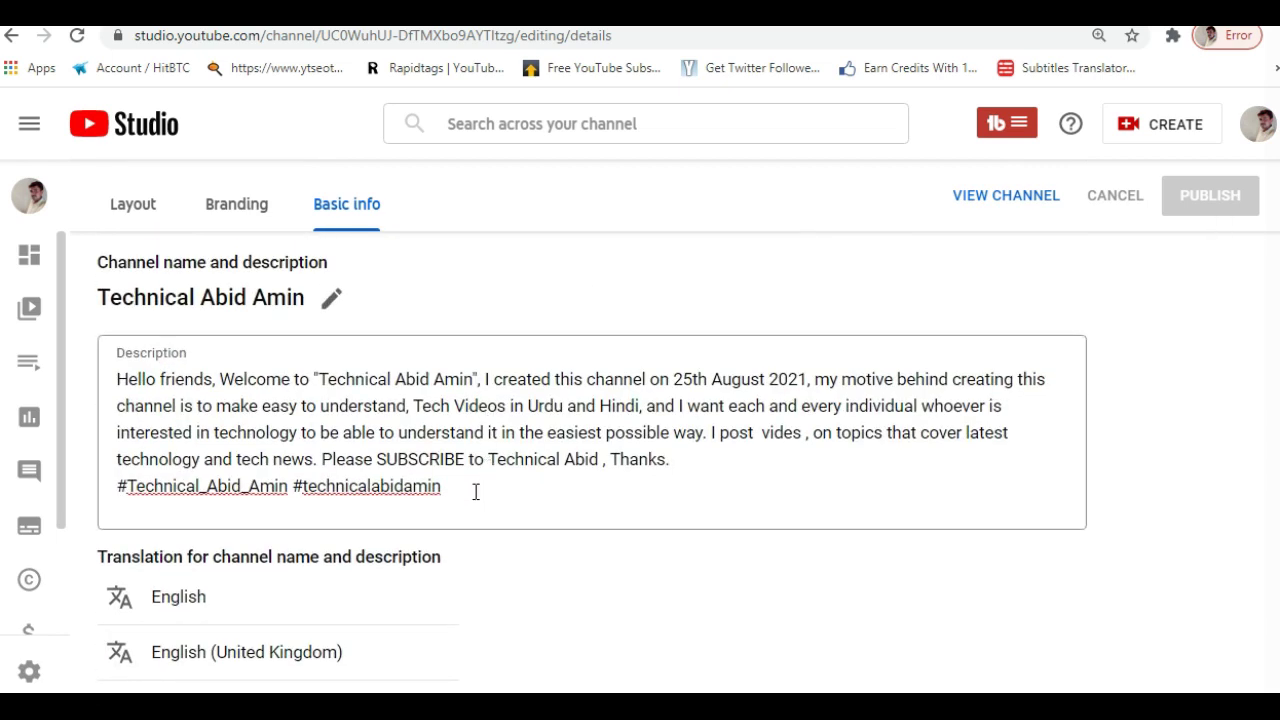
Step: Review the profile picture and banner image requirements in the channel's branding settings
left_click(240, 205)
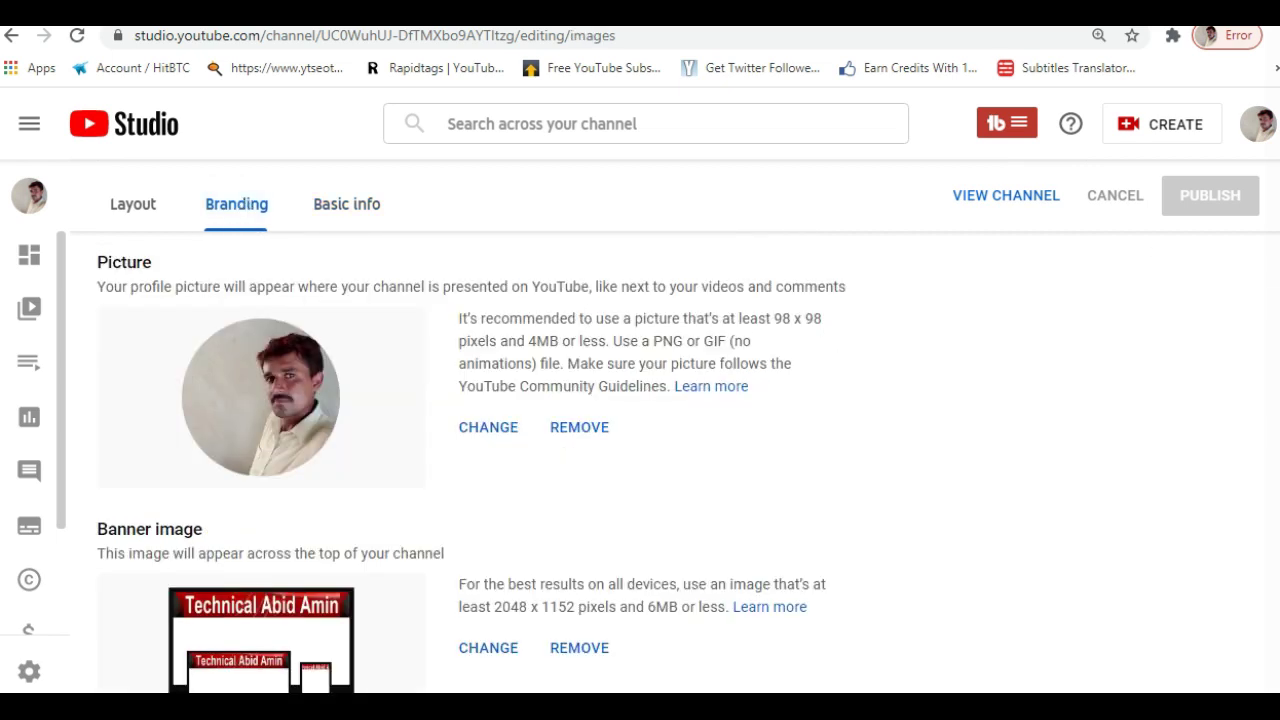
scroll(640, 462, "down", 1)
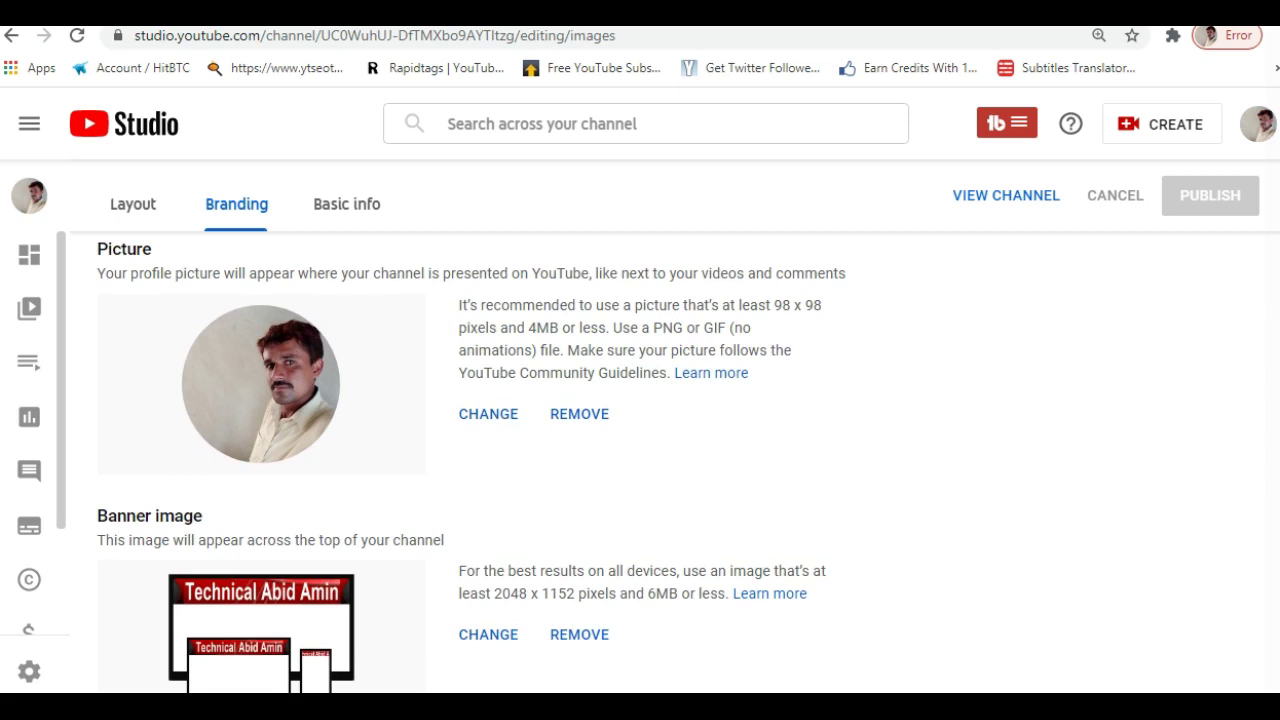
scroll(471, 465, "down", 1)
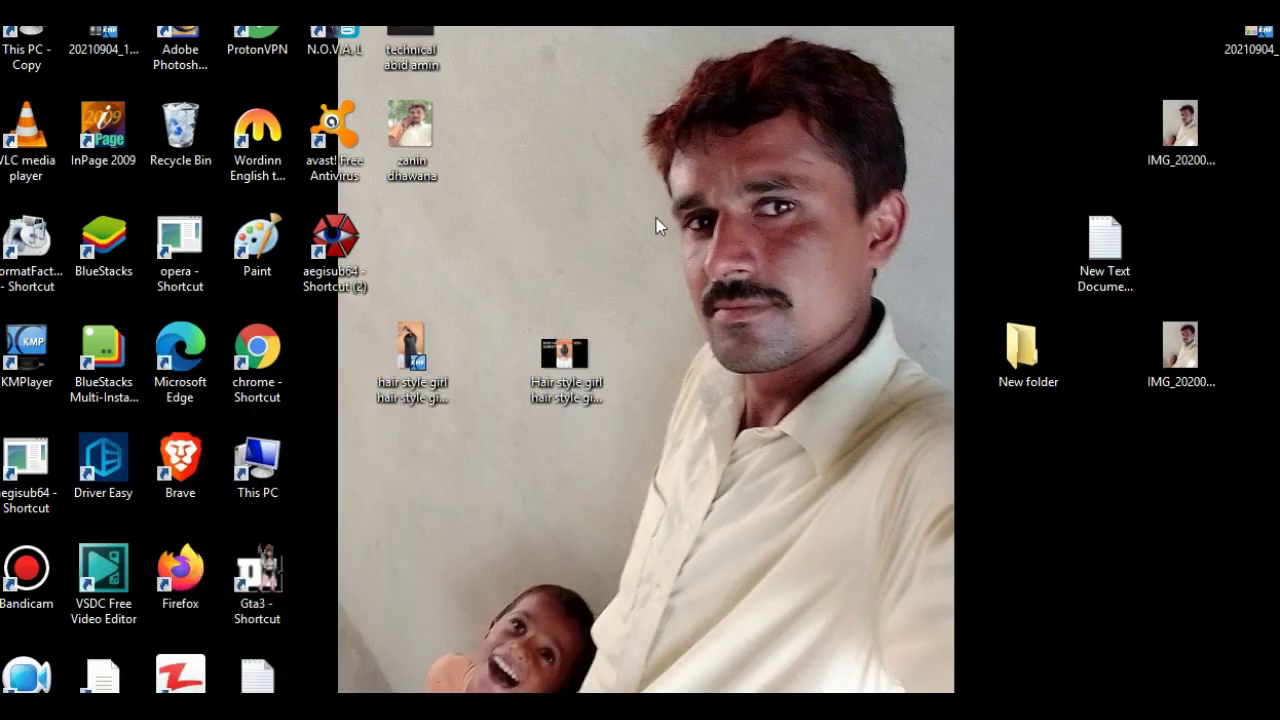
Step: Switch to Paint from the desktop and open the resize and skew settings for the blank canvas
double_click(279, 245)
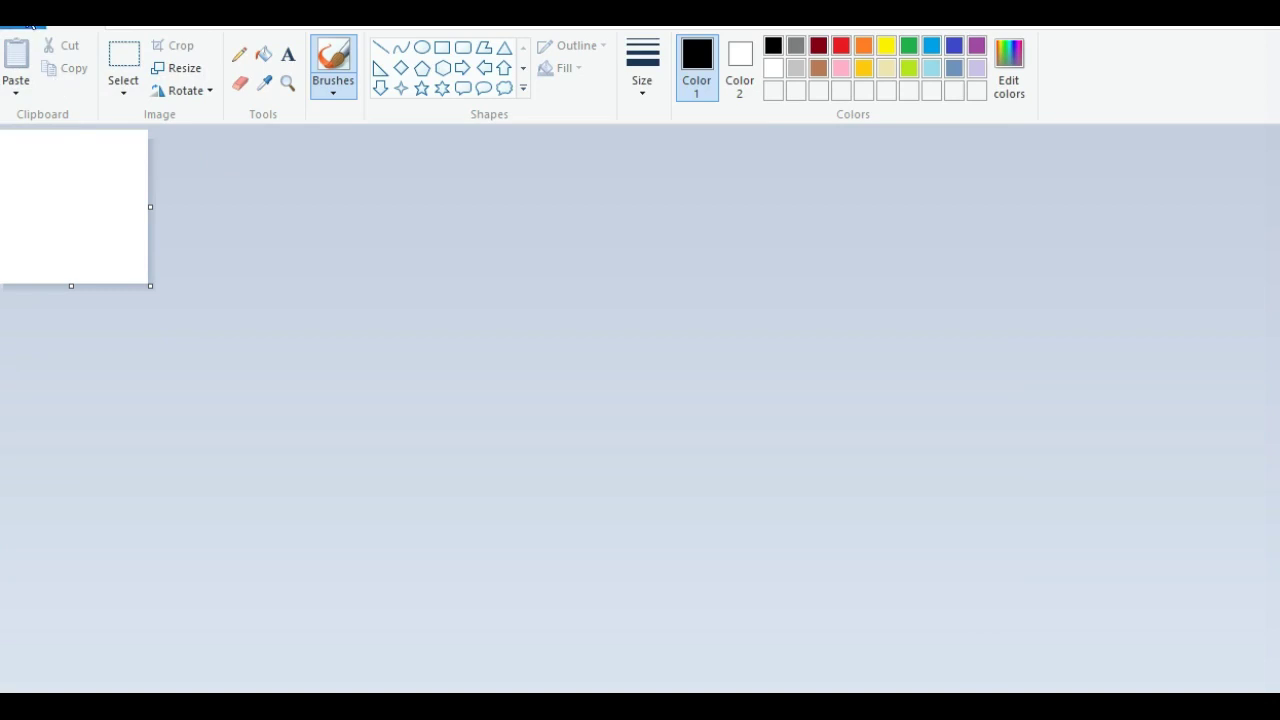
left_click(199, 75)
left_click(255, 175)
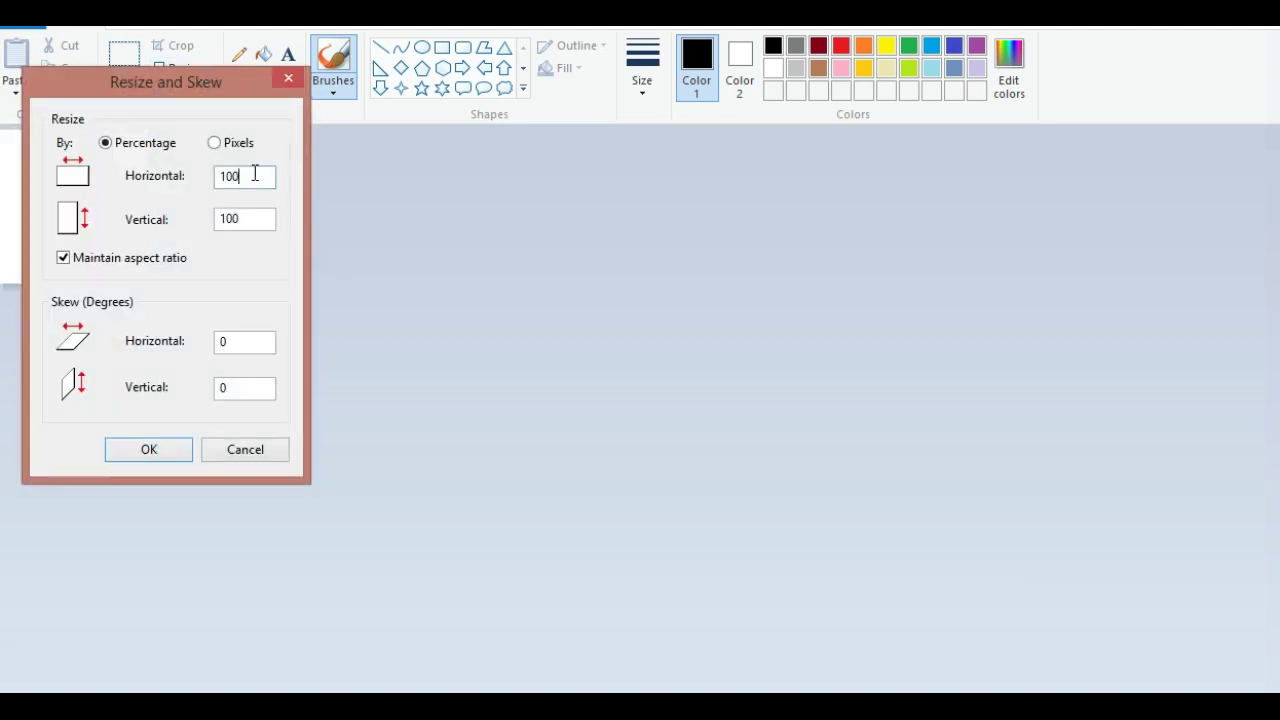
Step: Enter 2048 as the canvas's horizontal resize percentage
key("BackSpace")
key("BackSpace")
key("BackSpace")
type("2")
type("0")
type("4")
type("8")
Step: Resize the canvas in pixels with the aspect ratio unlocked, entering 248 horizontally and 1152 vertically
left_click(63, 259)
left_click(215, 145)
key("BackSpace")
key("BackSpace")
key("BackSpace")
type("248")
left_click(227, 218)
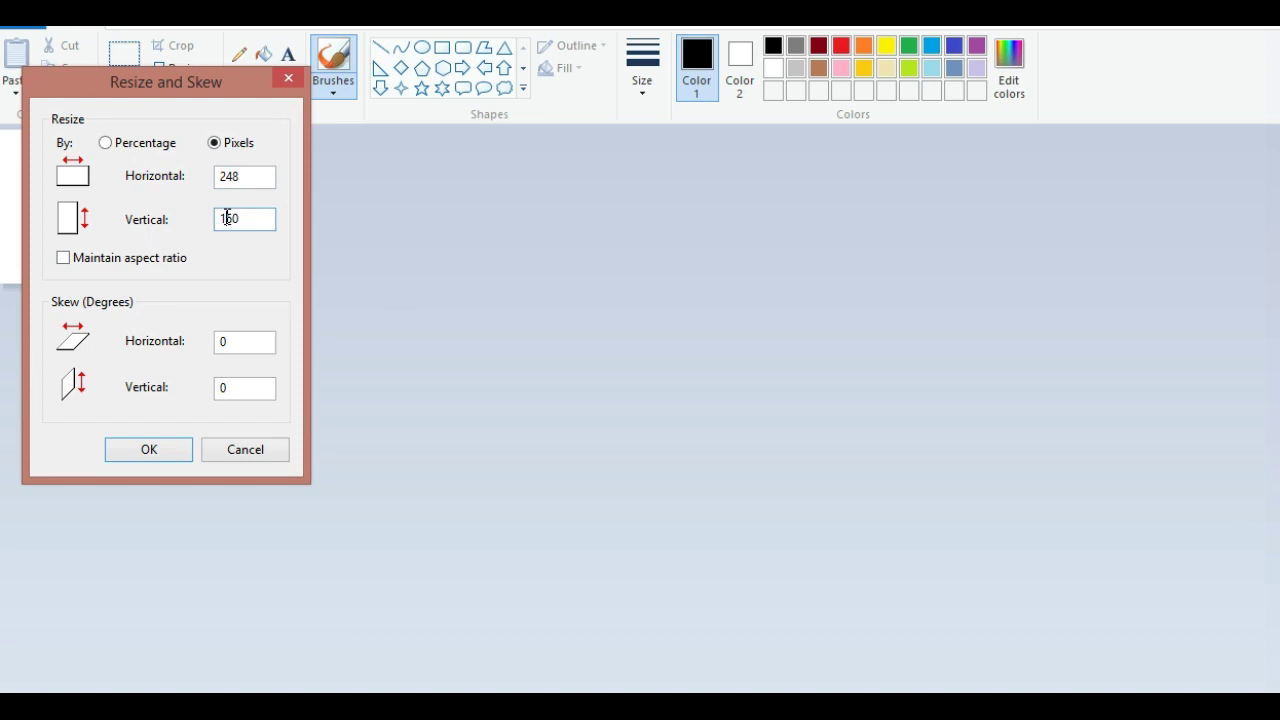
type("2")
key("BackSpace")
type("1")
key("BackSpace")
type("2")
left_click(160, 442)
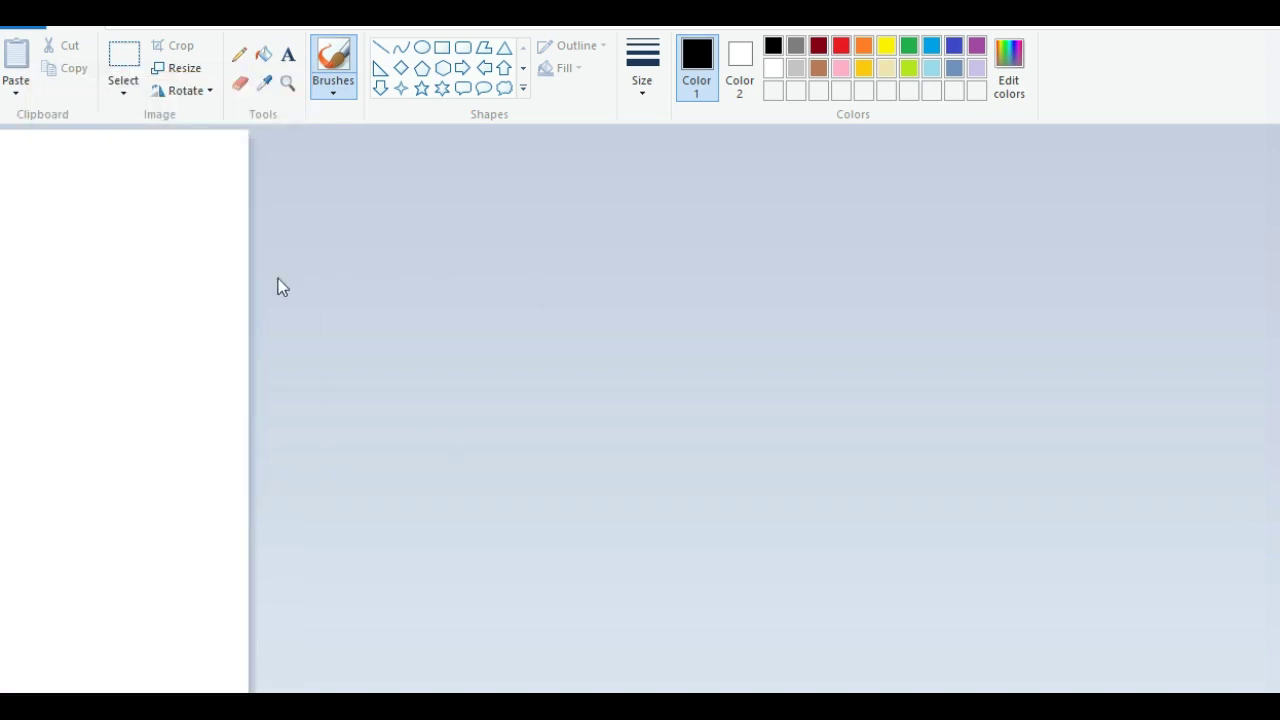
Step: Resize the canvas again in pixels, correcting the horizontal size to 2048
left_click(186, 70)
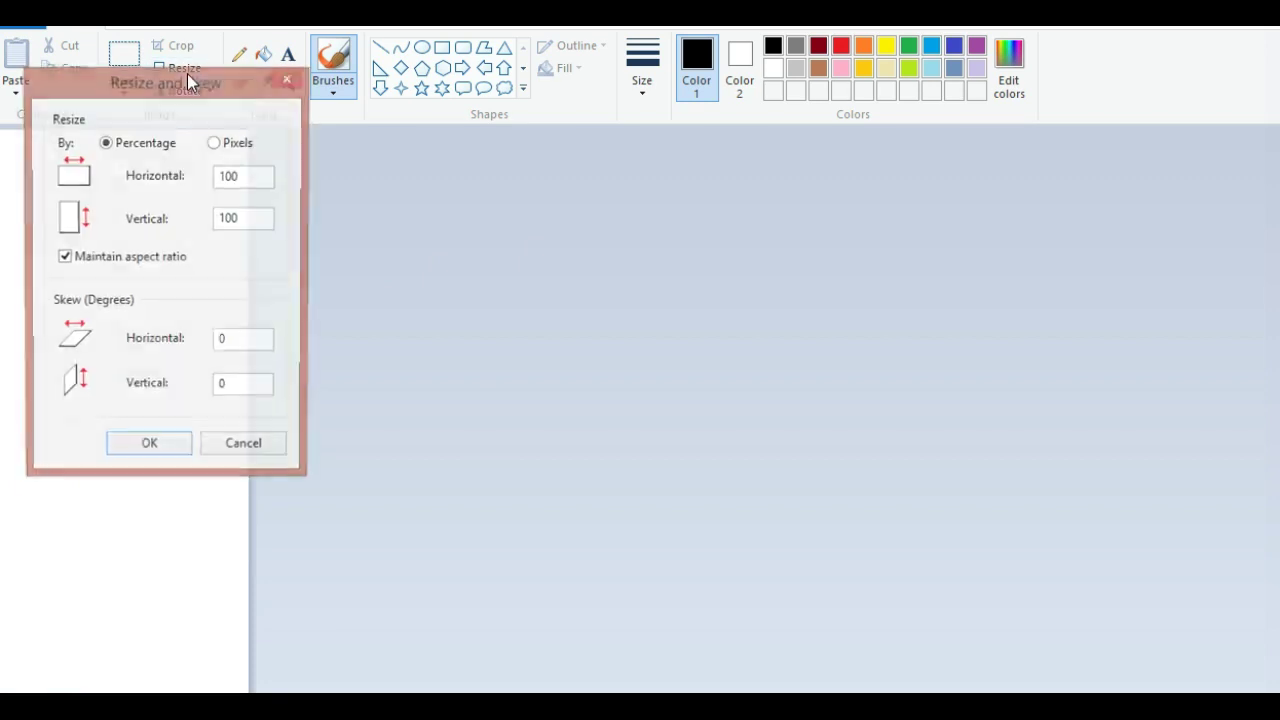
left_click(217, 143)
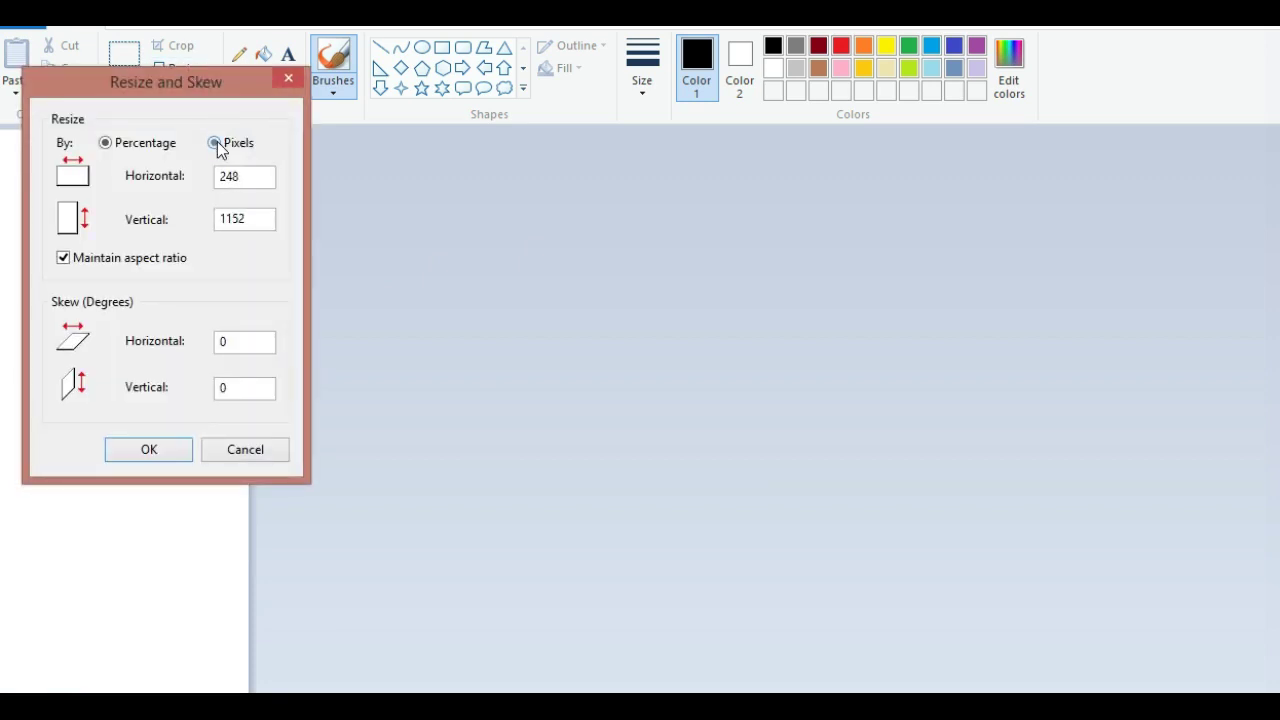
left_click(251, 181)
left_click(229, 176)
type("0")
left_click(127, 457)
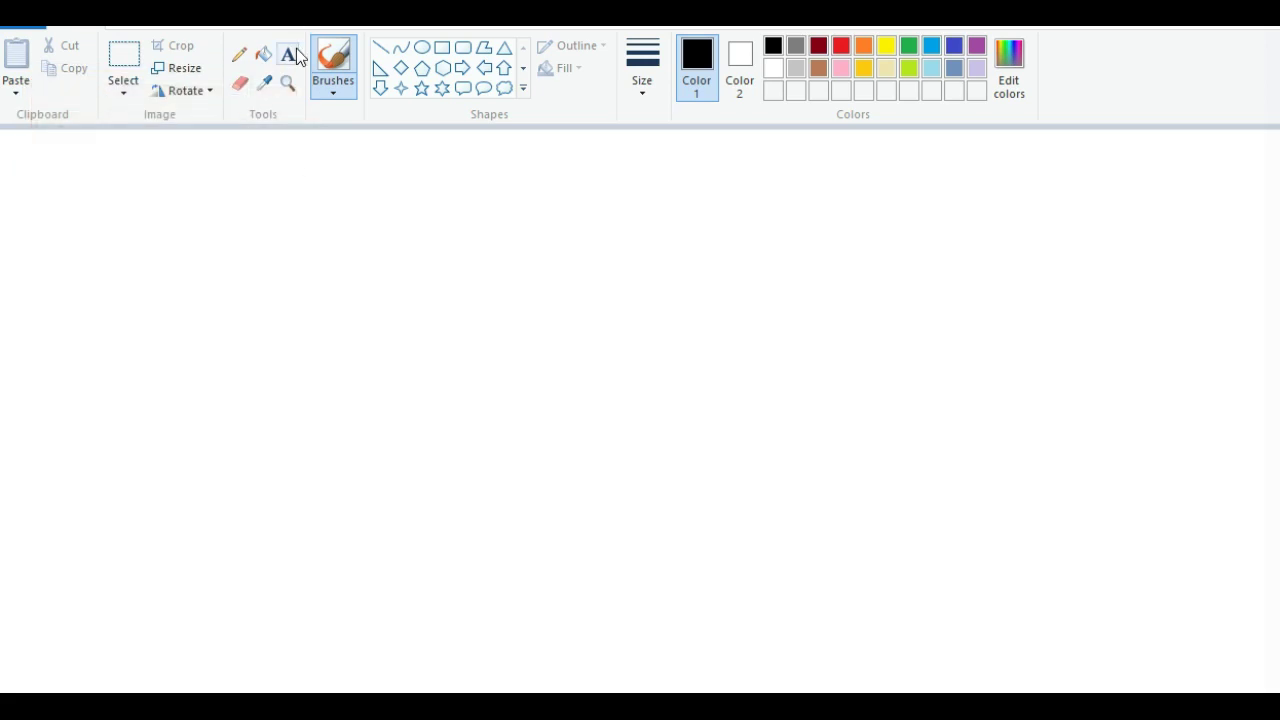
Step: Draw a wide black-outlined rectangle across the canvas and close Paint without saving
left_click(443, 54)
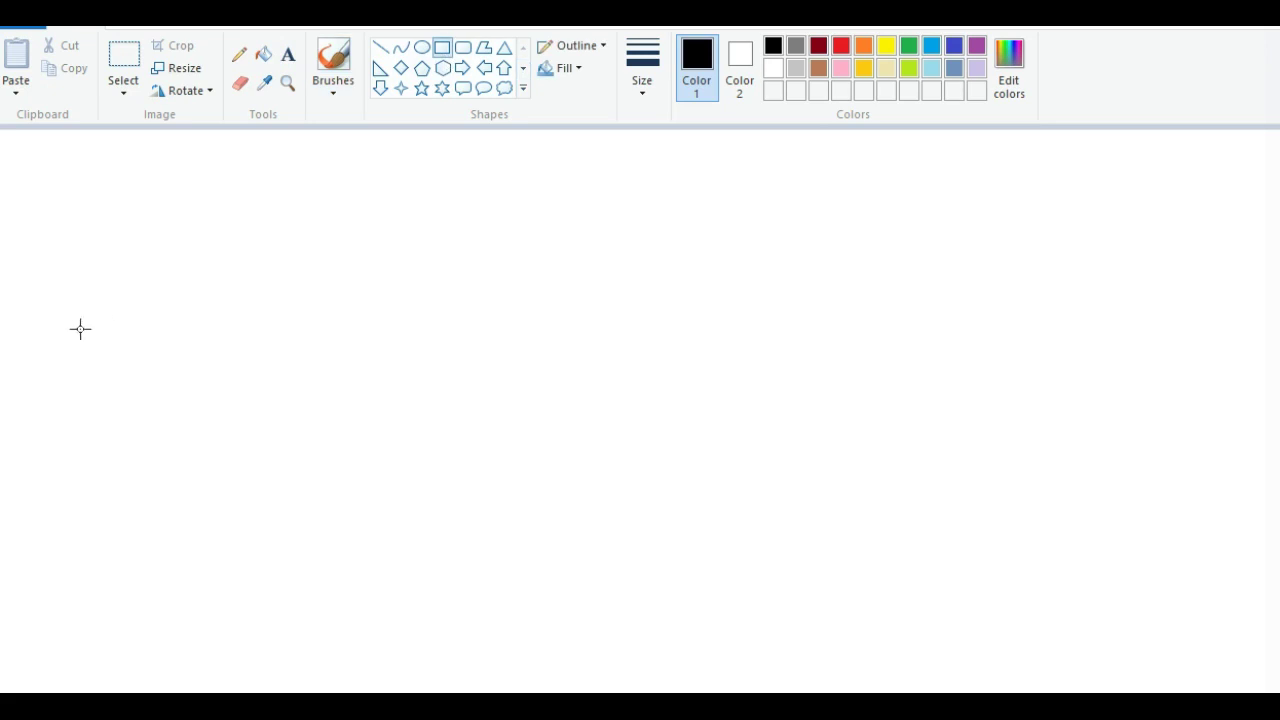
mouse_move(58, 334)
left_mouse_down()
mouse_move(165, 420)
mouse_move(500, 366)
mouse_move(914, 494)
mouse_move(1177, 529)
mouse_move(1276, 559)
left_mouse_up()
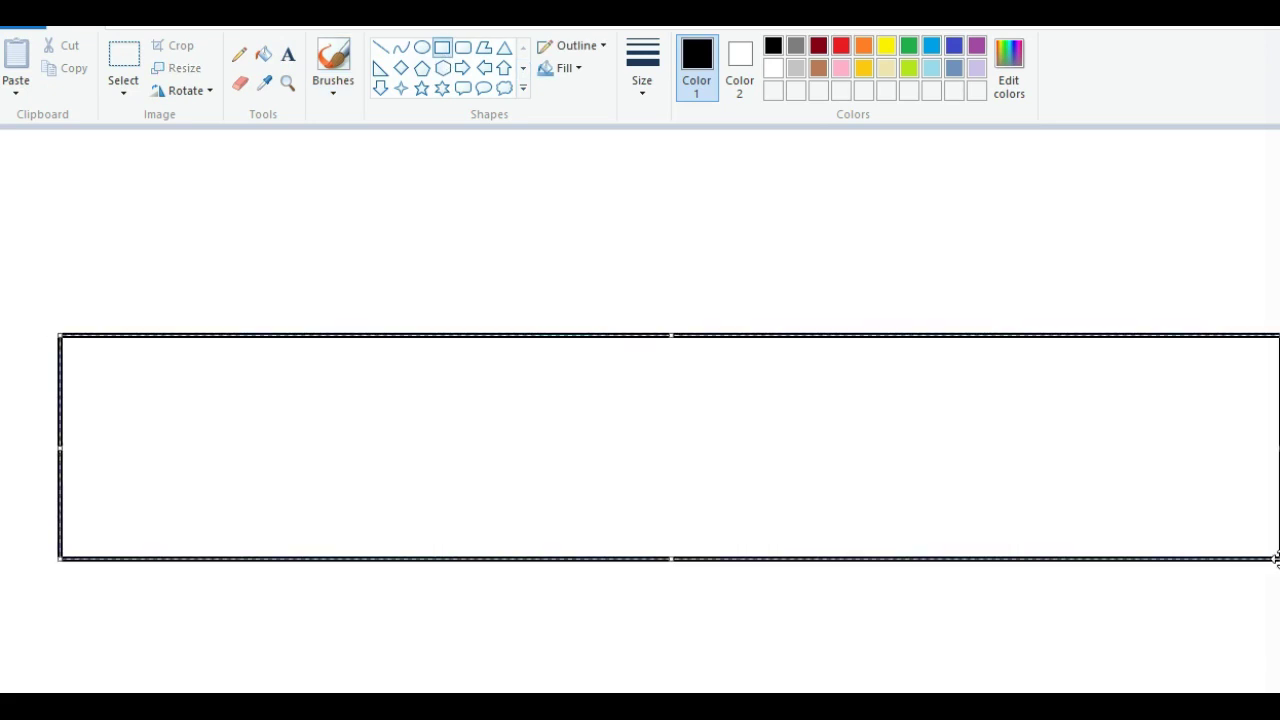
left_click(1274, 12)
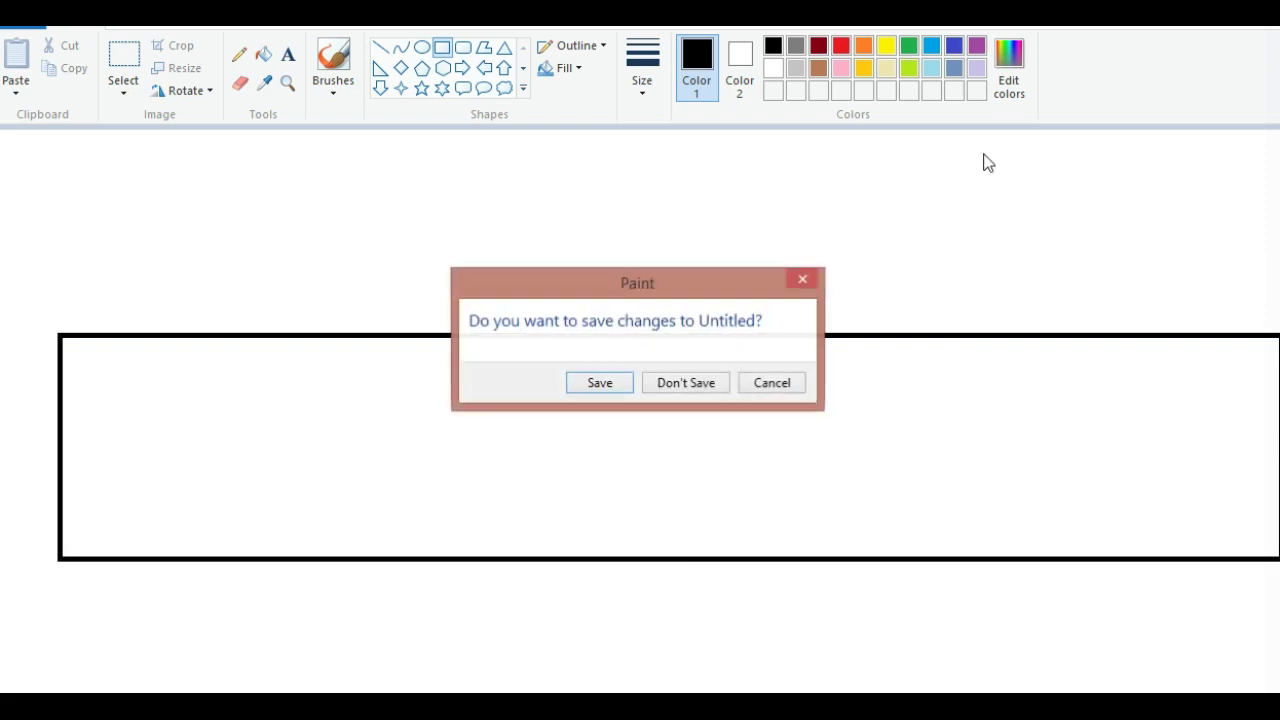
left_click(678, 391)
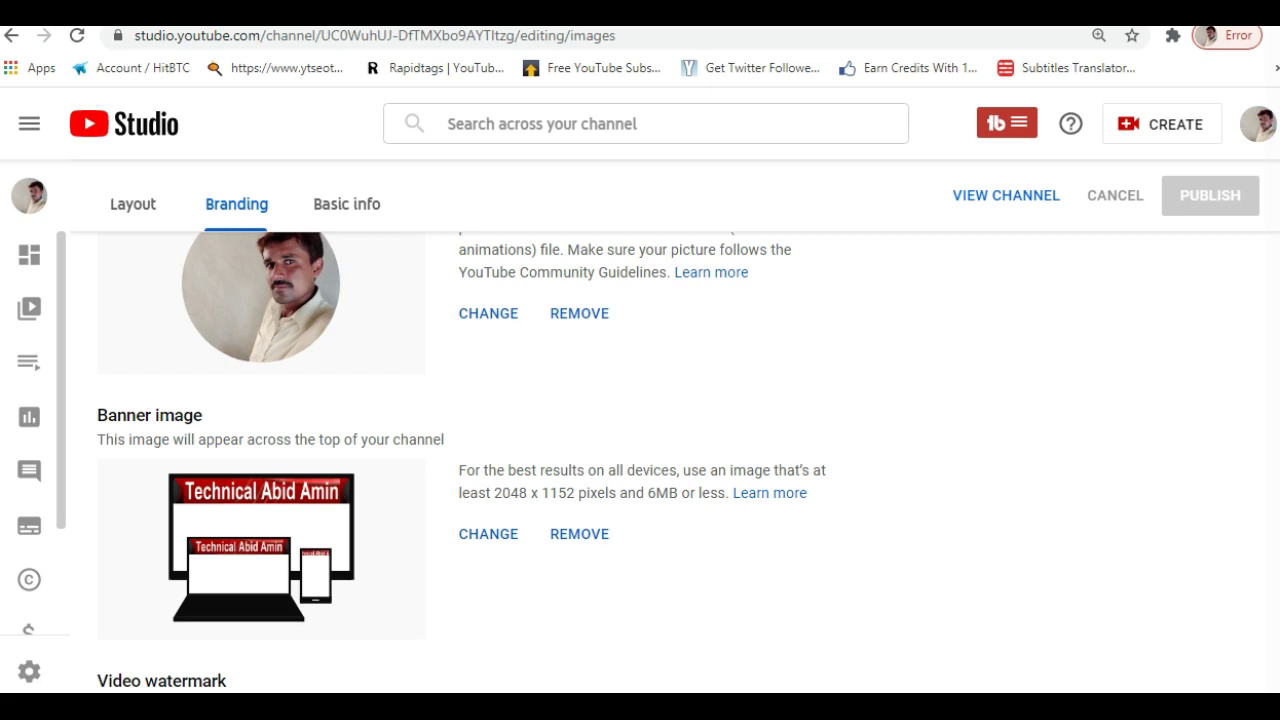
Step: Examine the video watermark options in the branding settings and the video spotlight and featured sections in the channel layout
scroll(460, 460, "down", 2)
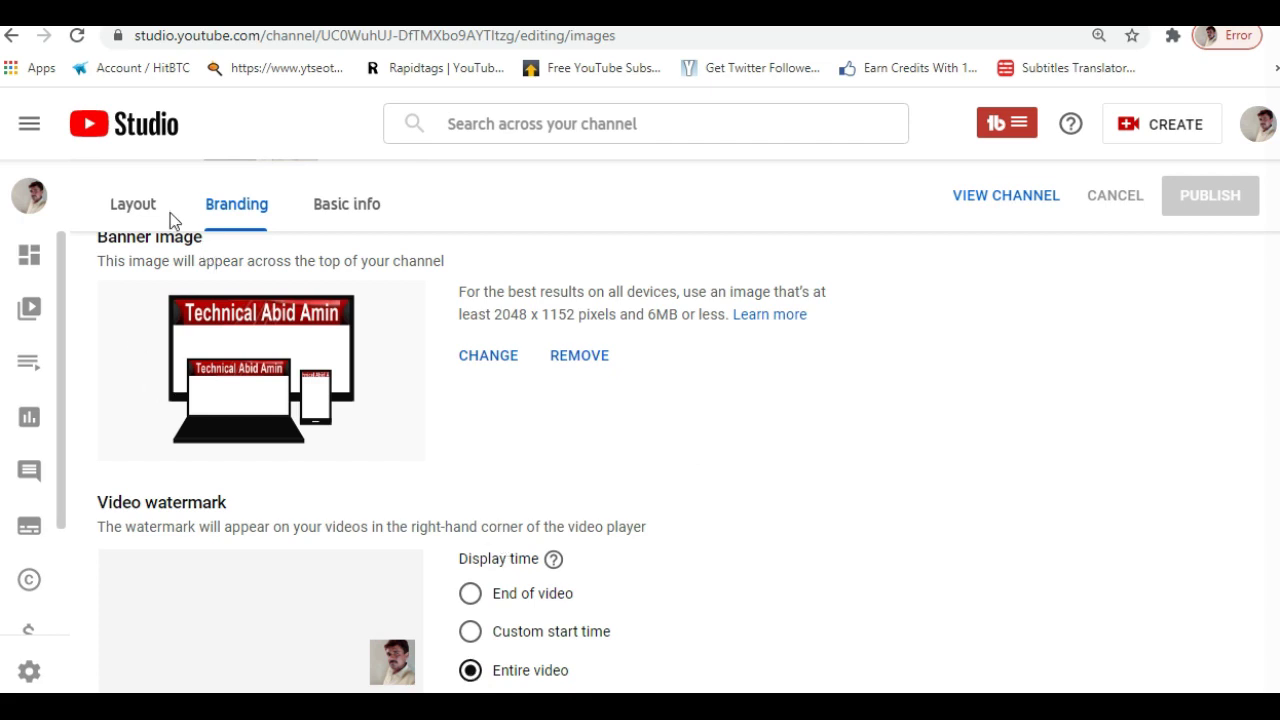
left_click(135, 212)
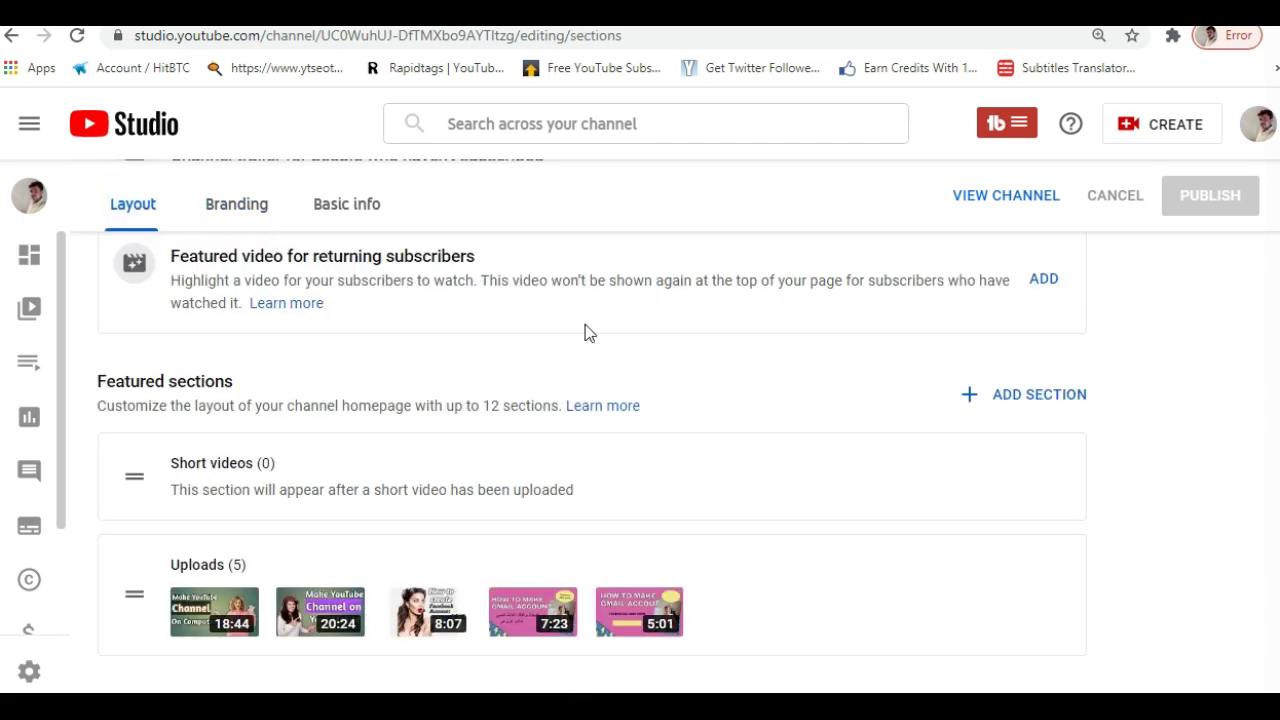
scroll(1234, 349, "up", 3)
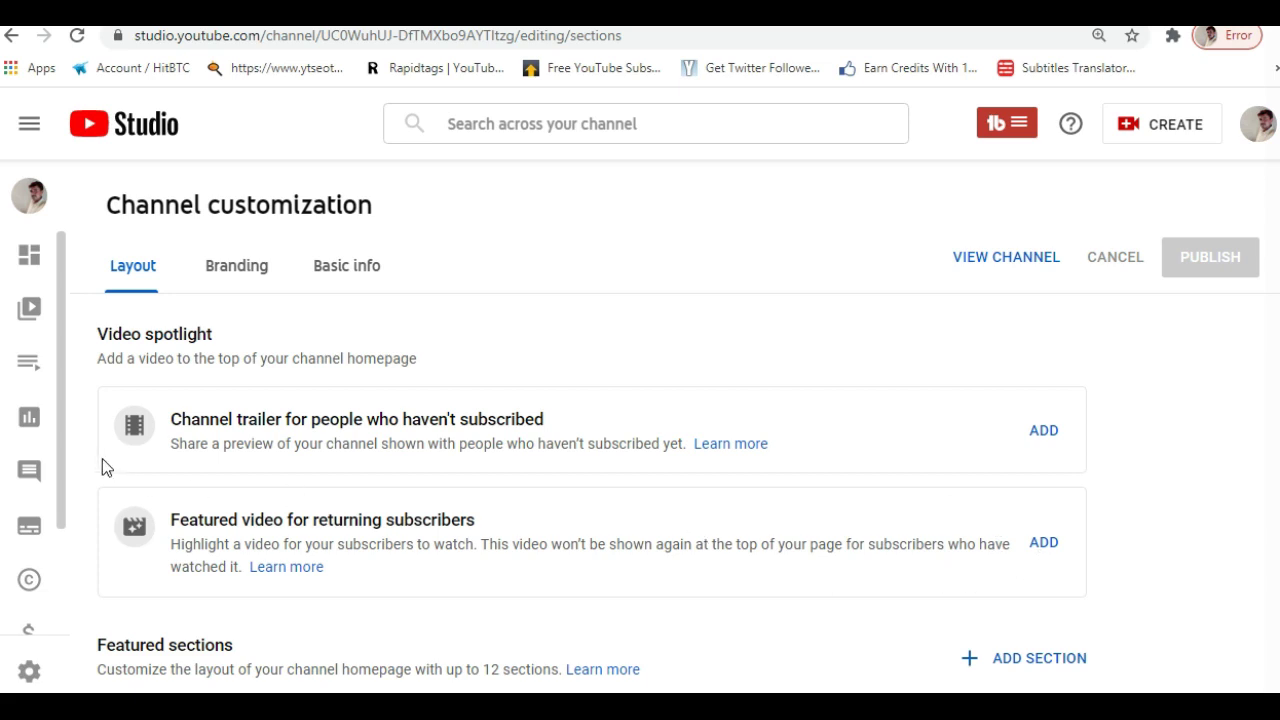
Step: Open the channel's basic info in the Studio settings and choose Pakistan as the country of residence
left_click_drag(62, 465, 62, 585)
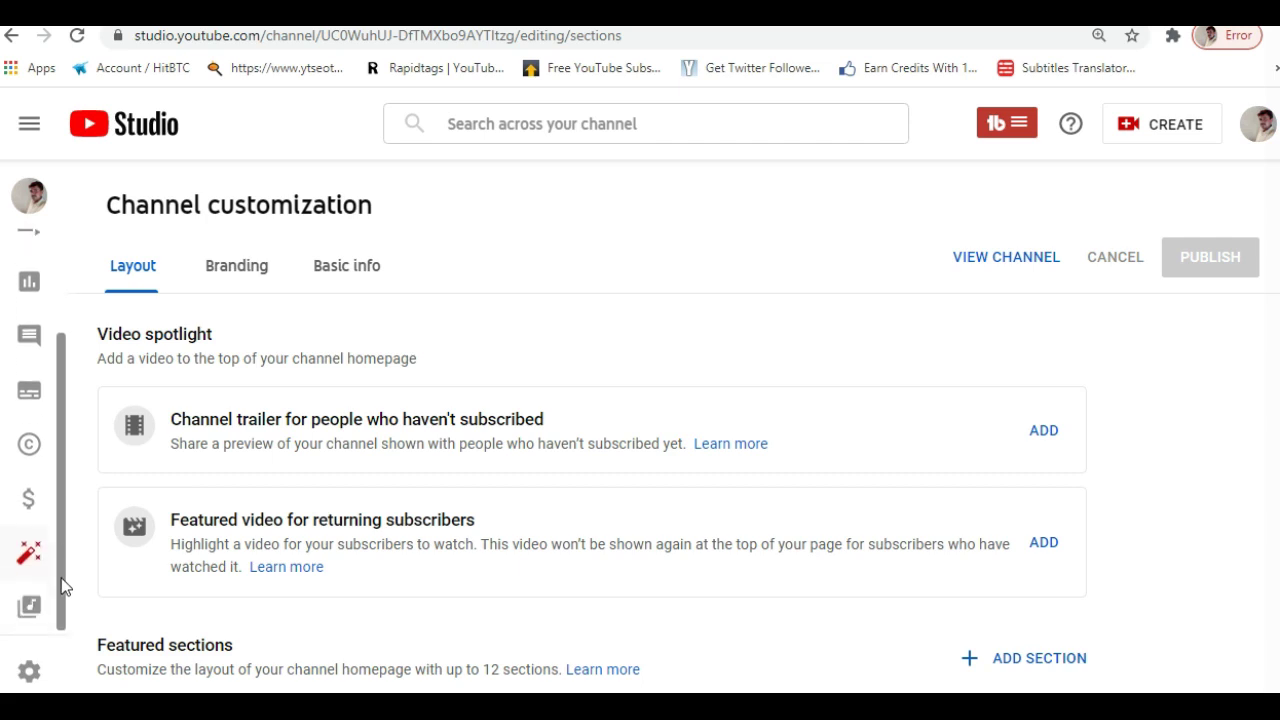
left_click(28, 671)
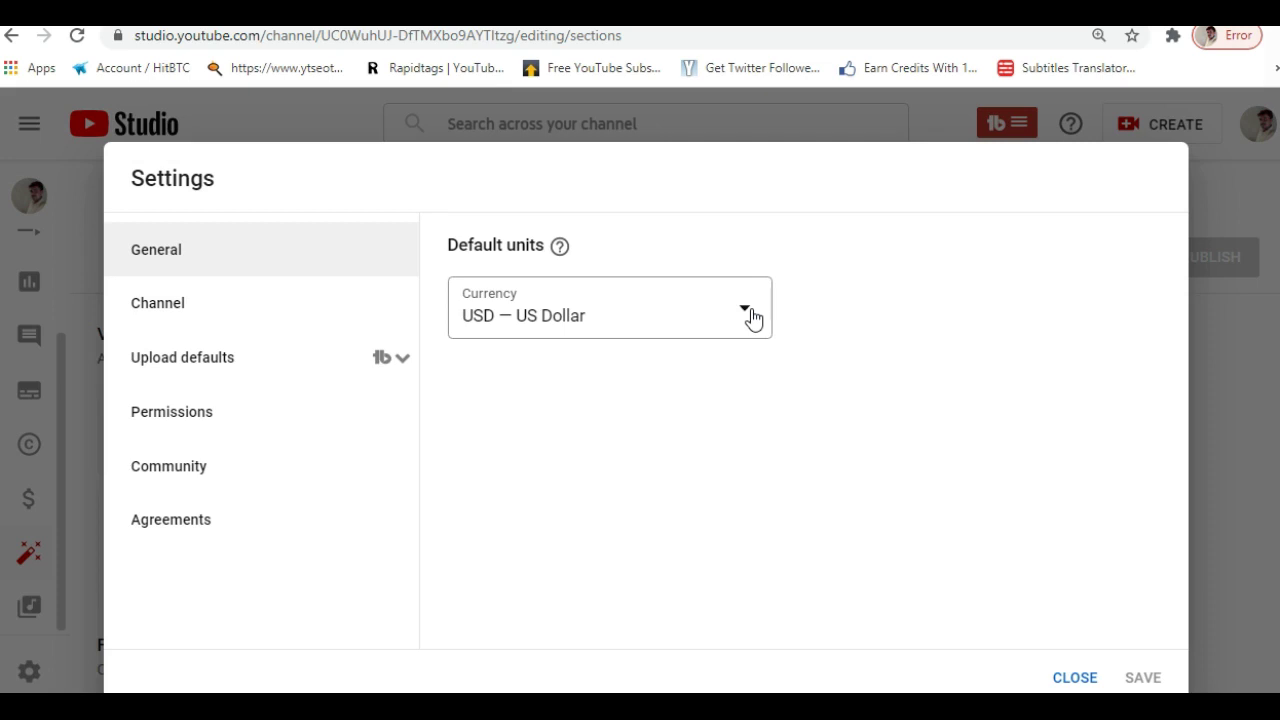
left_click(289, 327)
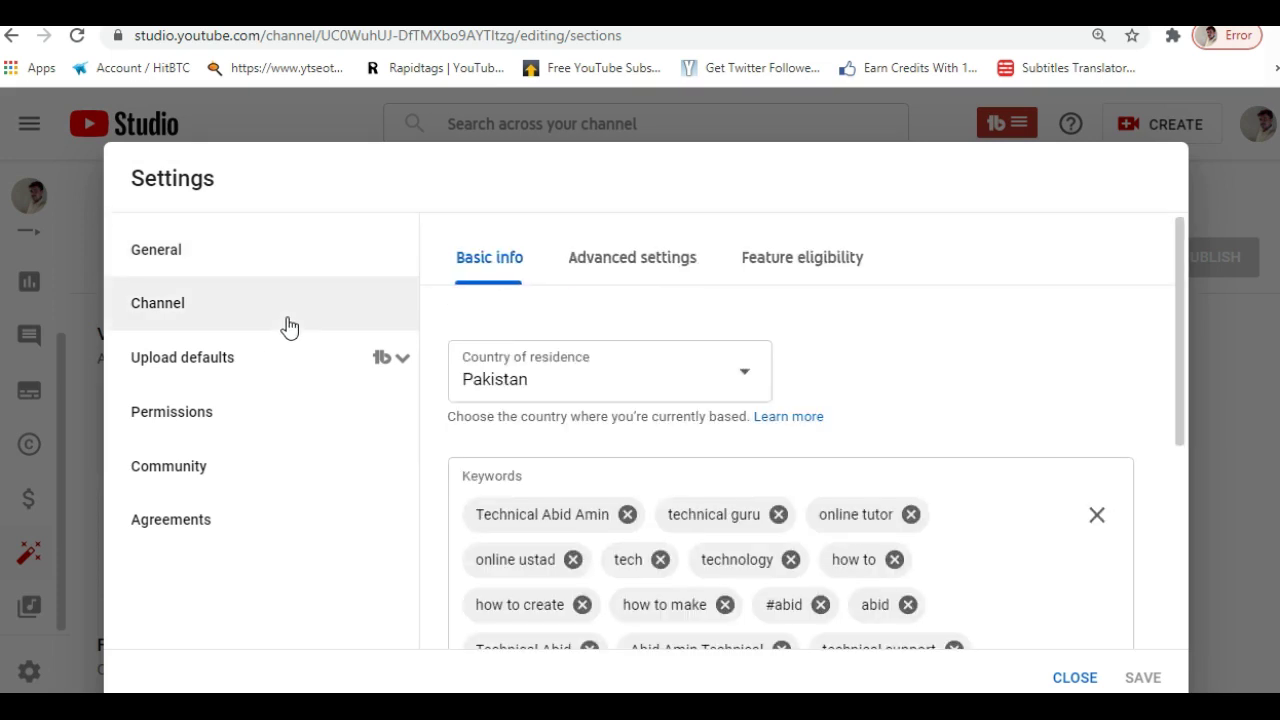
left_click(743, 378)
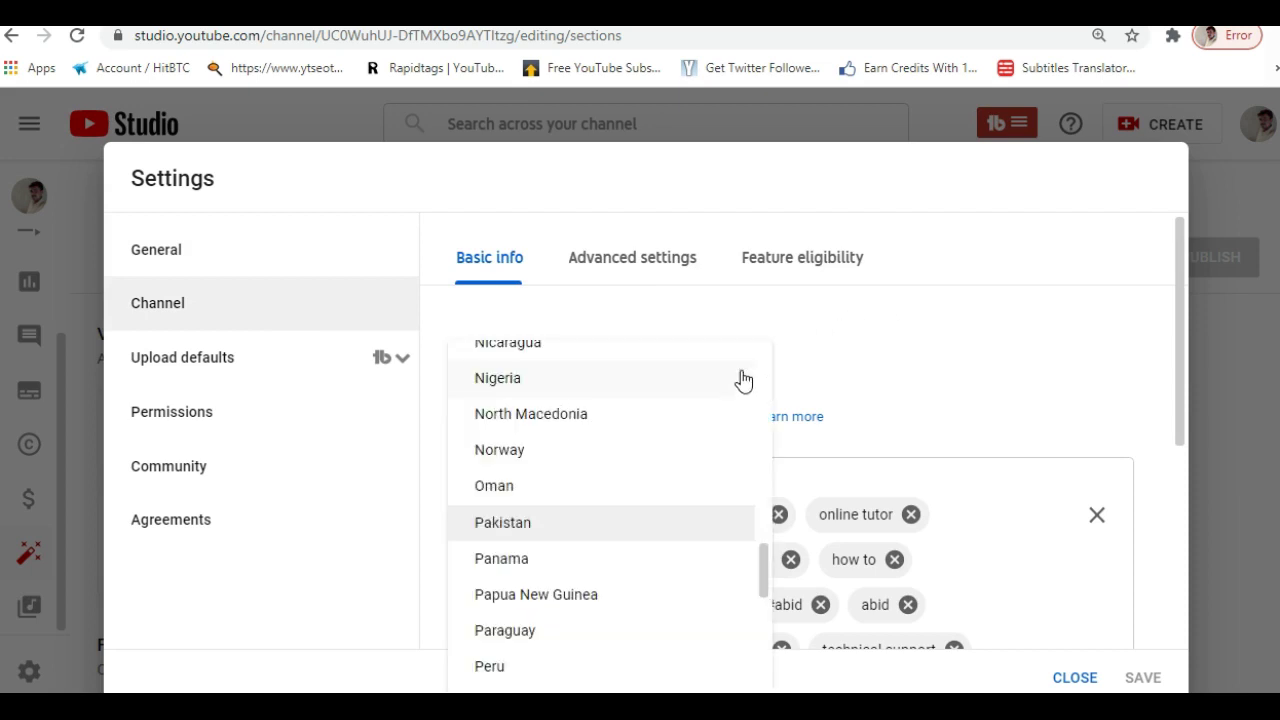
left_click(738, 379)
left_click(749, 380)
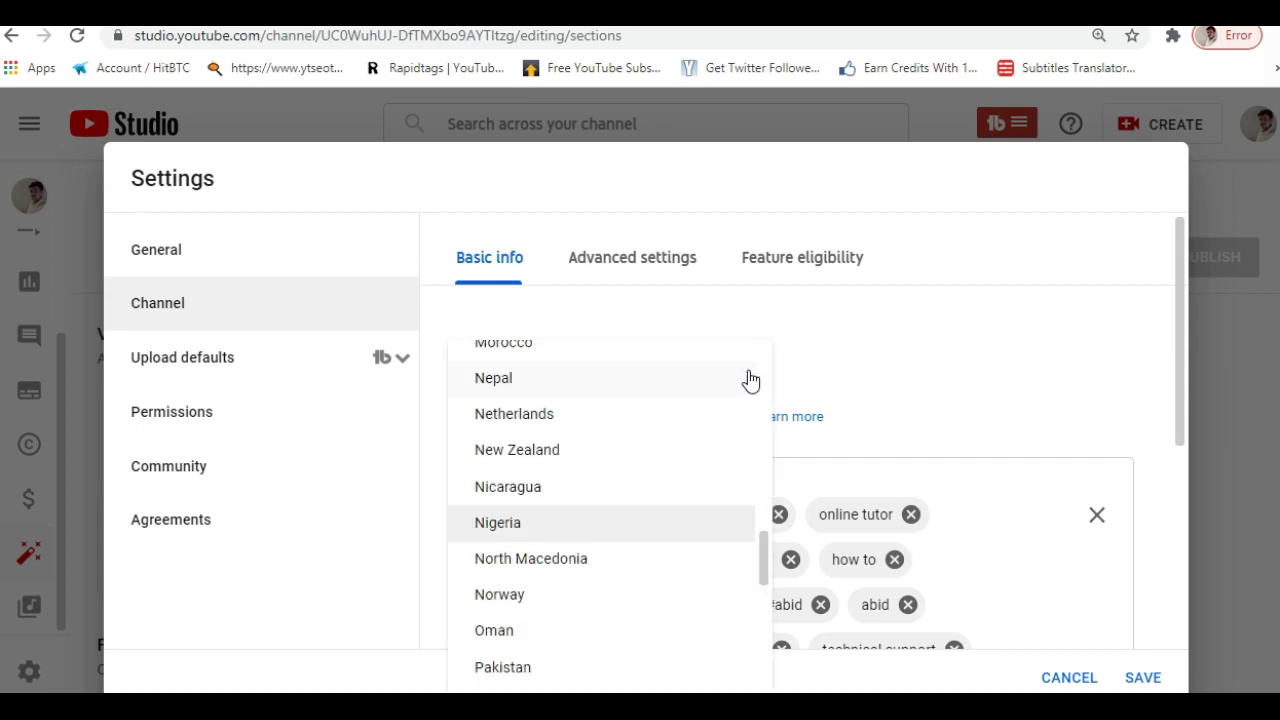
key("p")
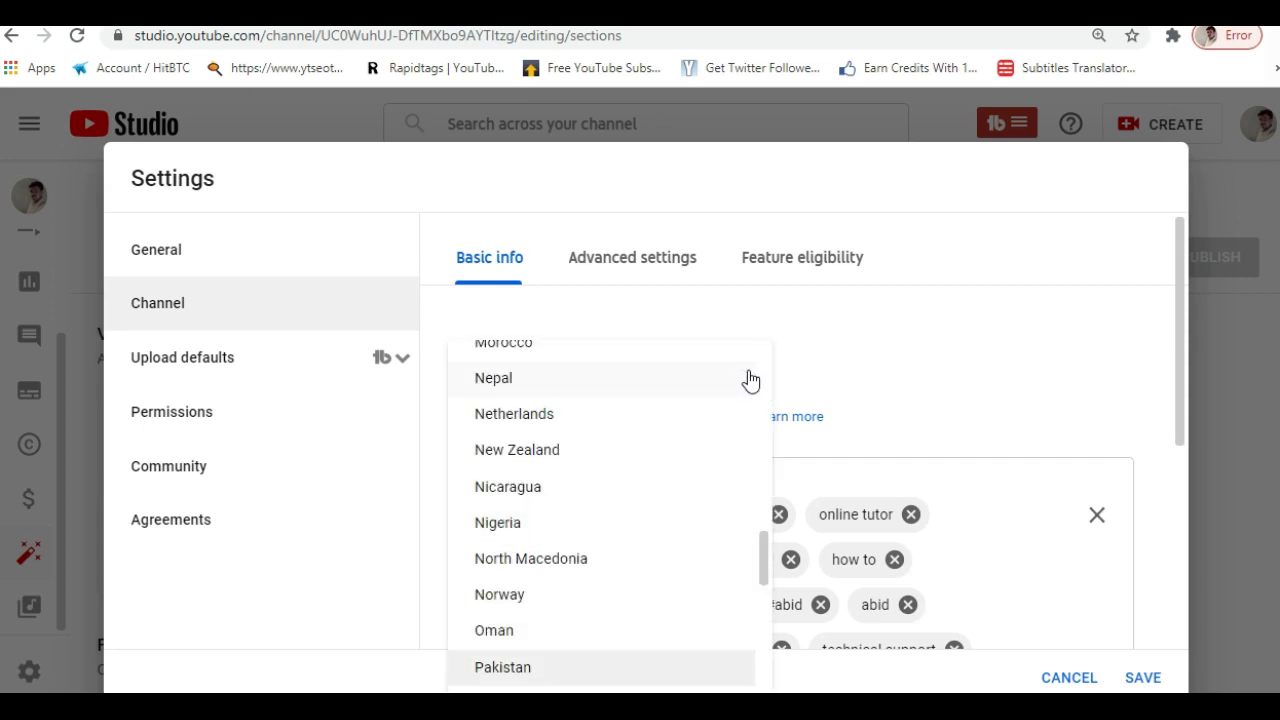
left_click(559, 667)
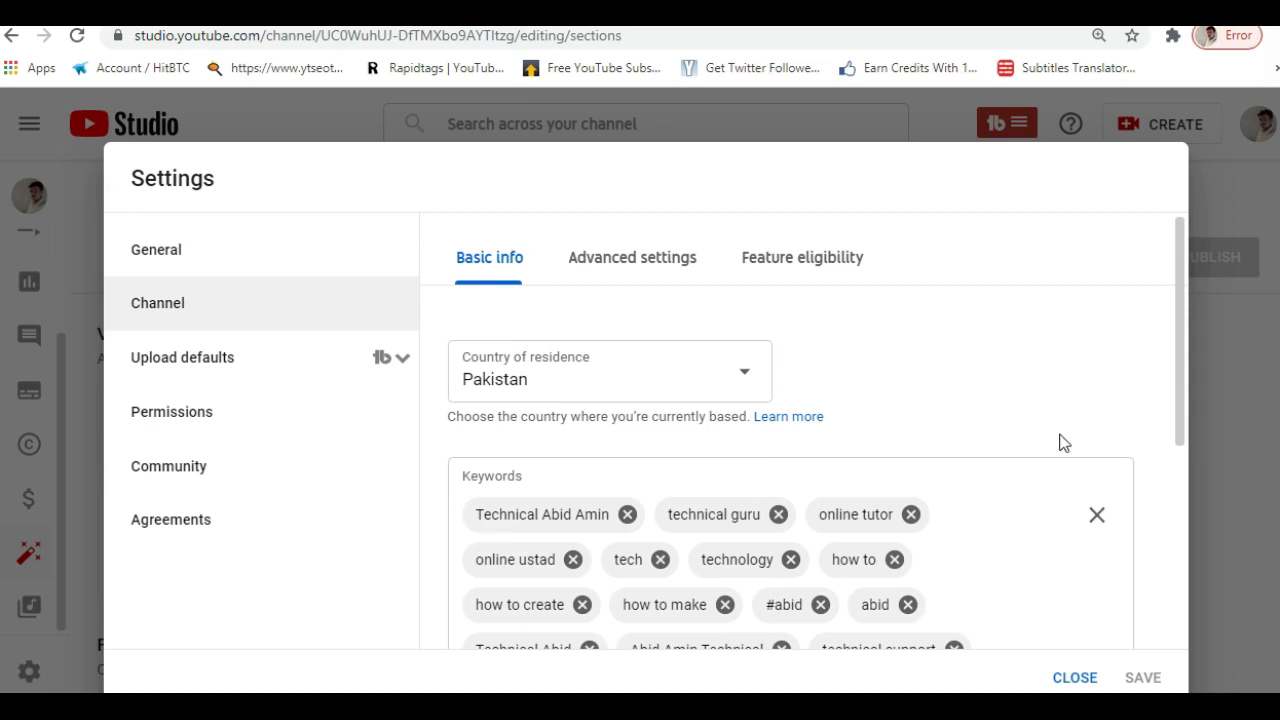
Step: Review the full list of channel keywords in the channel's basic info settings
left_click_drag(1182, 410, 1187, 475)
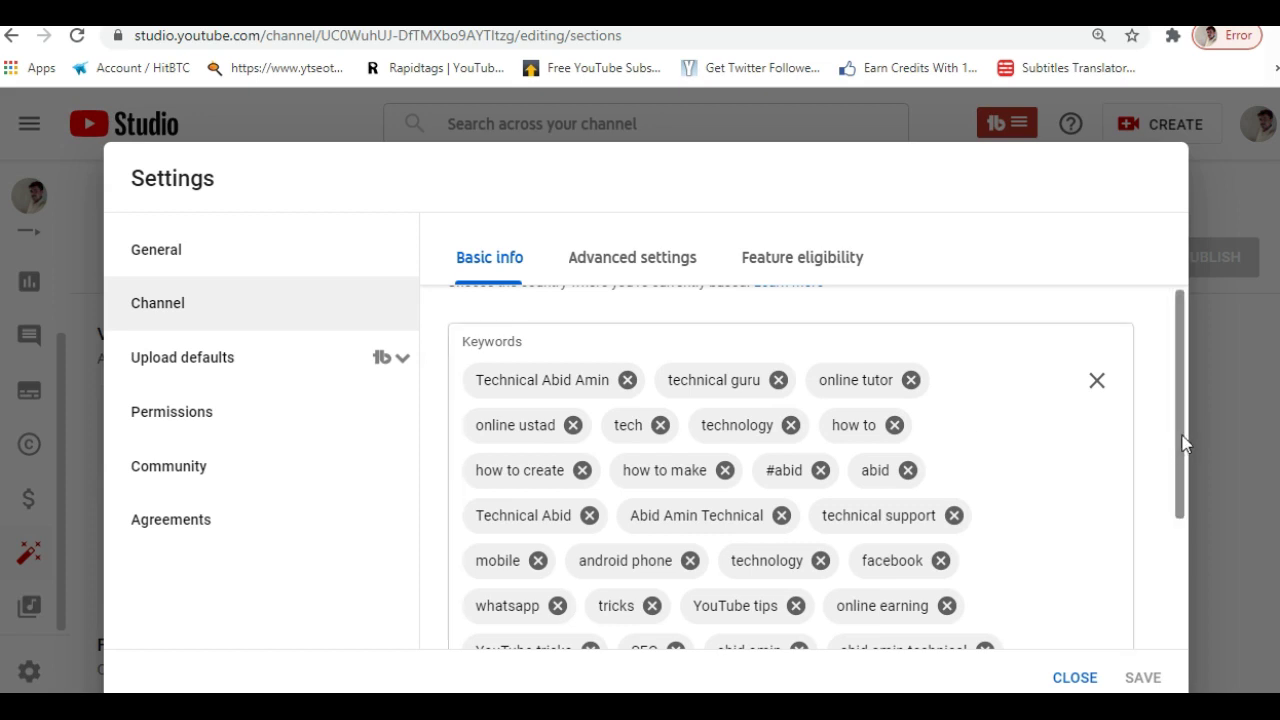
left_click_drag(1183, 443, 1184, 510)
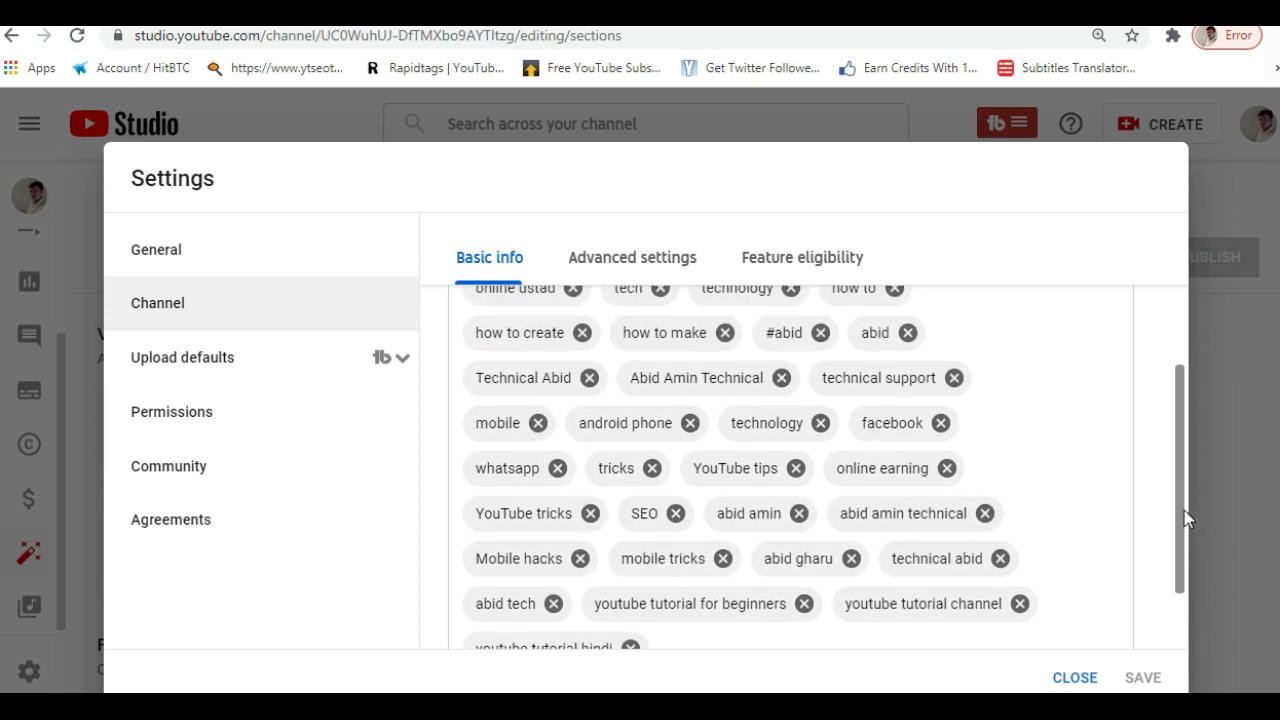
left_click_drag(1184, 510, 1177, 543)
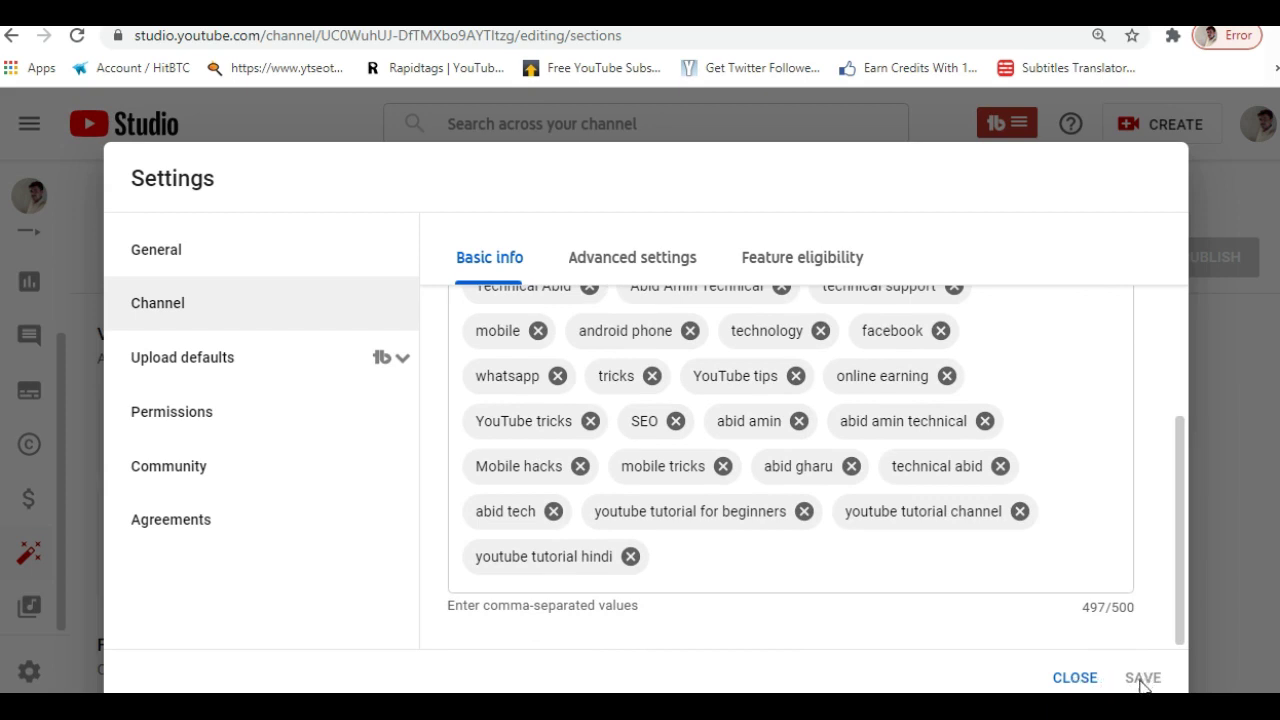
Step: Open the upload defaults and examine the default video title and description
left_click(173, 366)
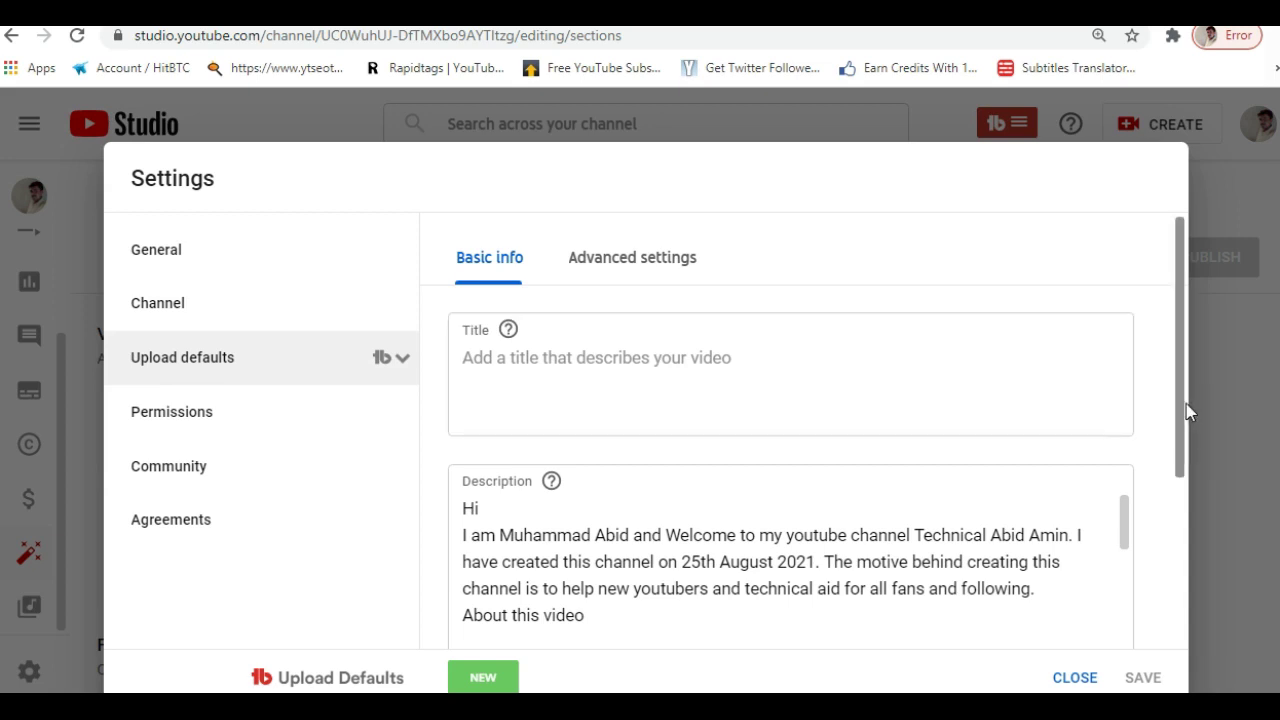
left_click_drag(1188, 412, 1188, 463)
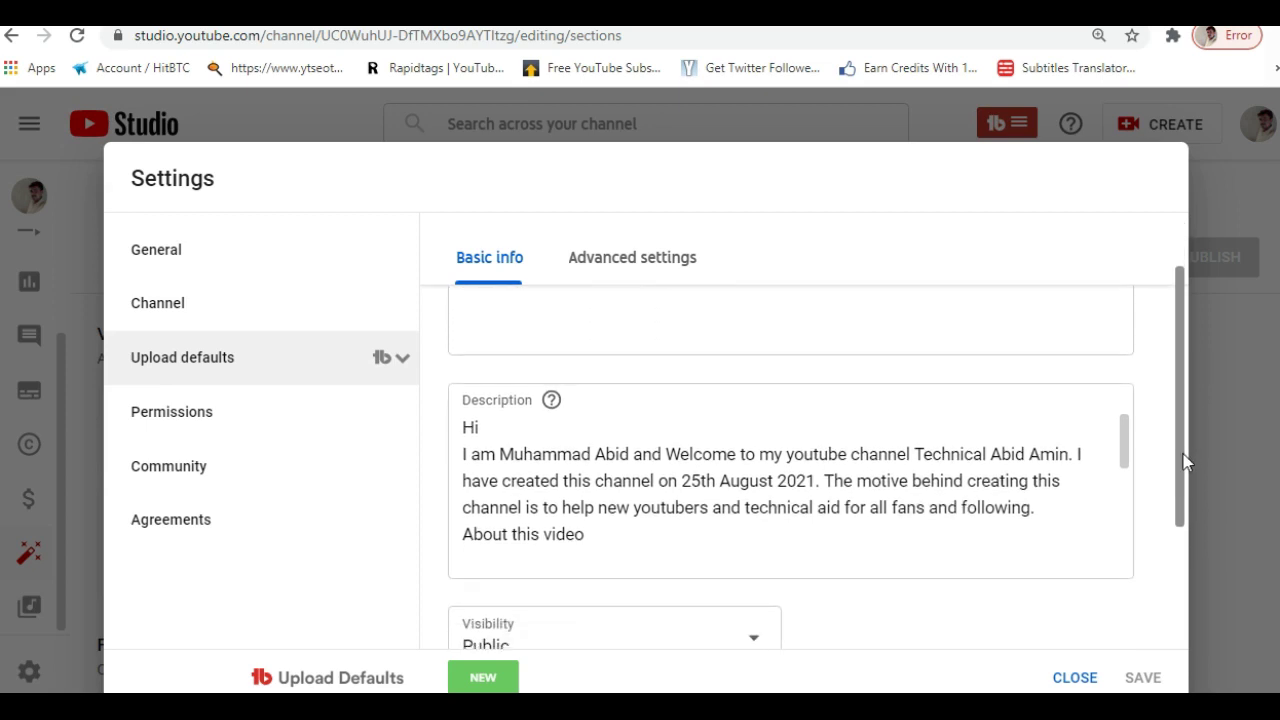
left_click(1129, 452)
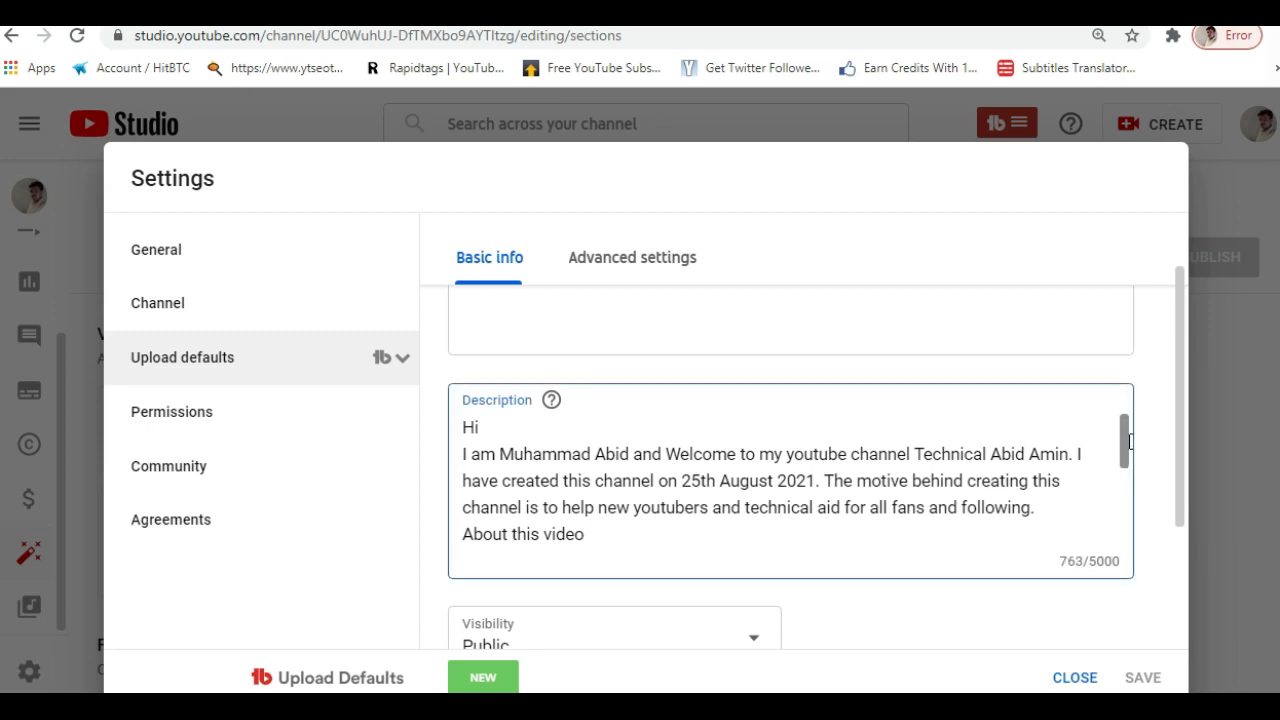
key("ctrl+a")
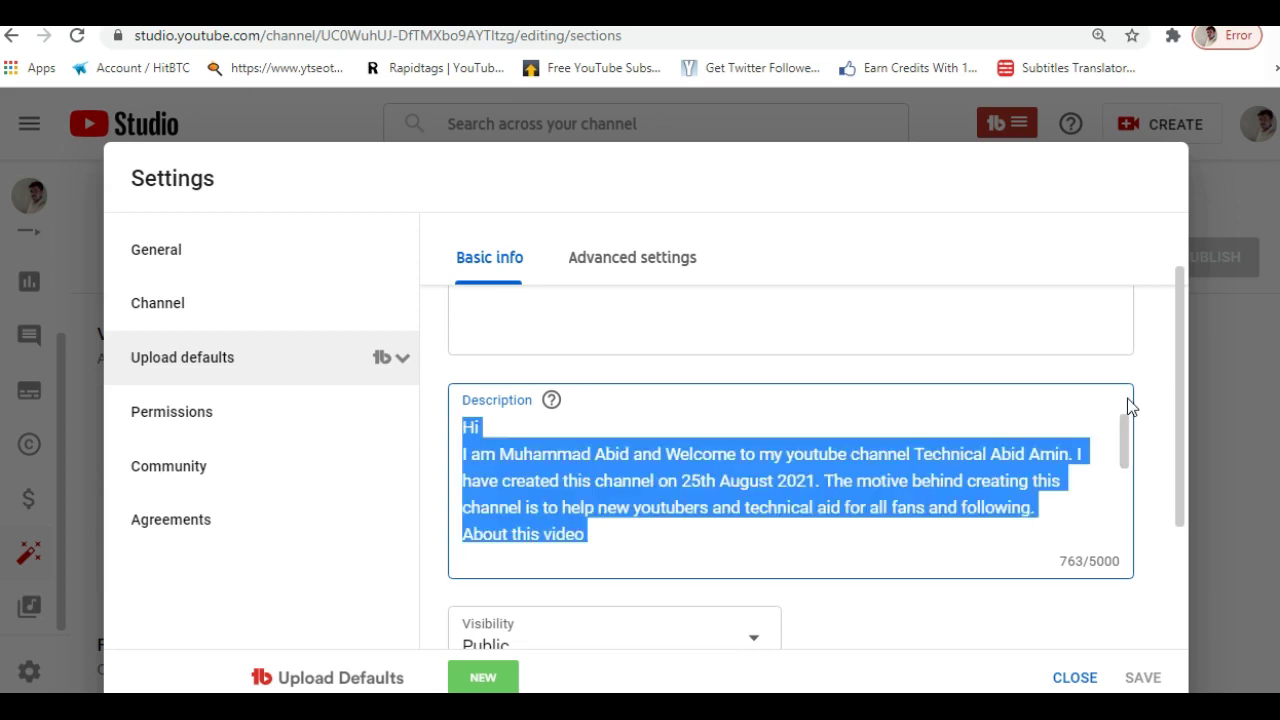
left_click_drag(1181, 397, 1183, 340)
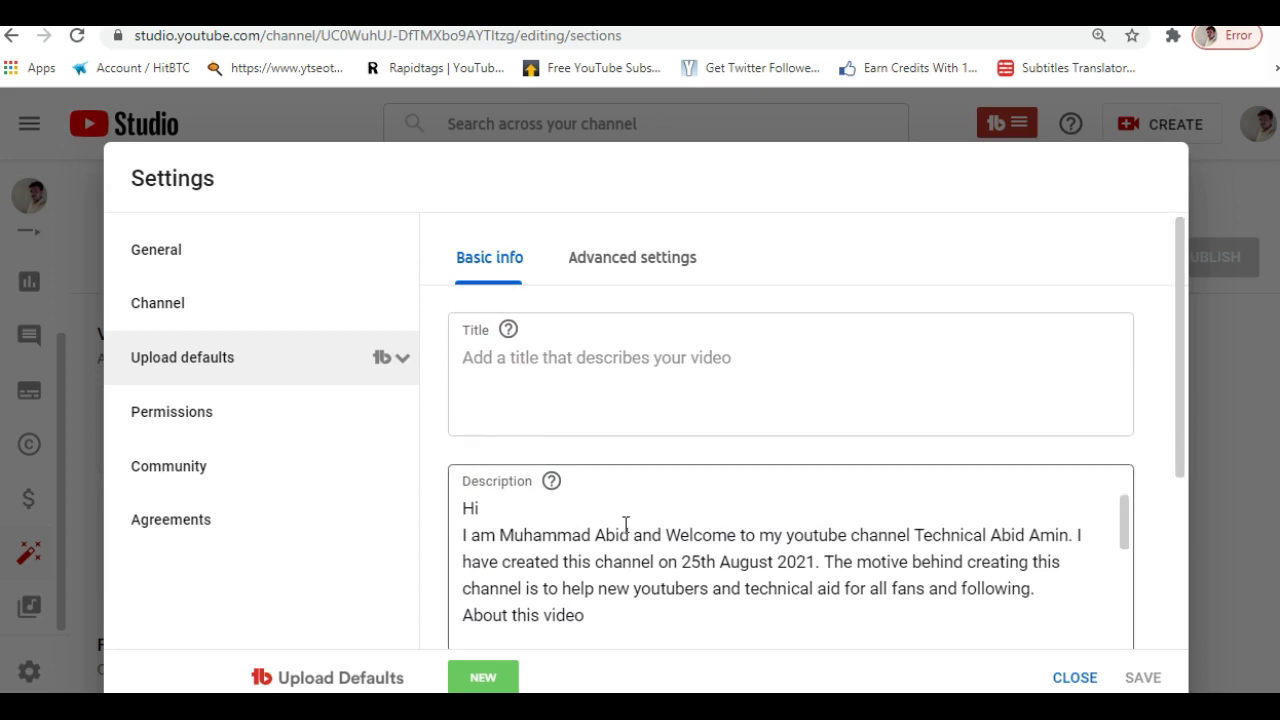
Step: Replace the default upload description with the prepared channel introduction, social links, contact number and hashtag, and save the settings
left_click(1120, 494)
key("ctrl+a")
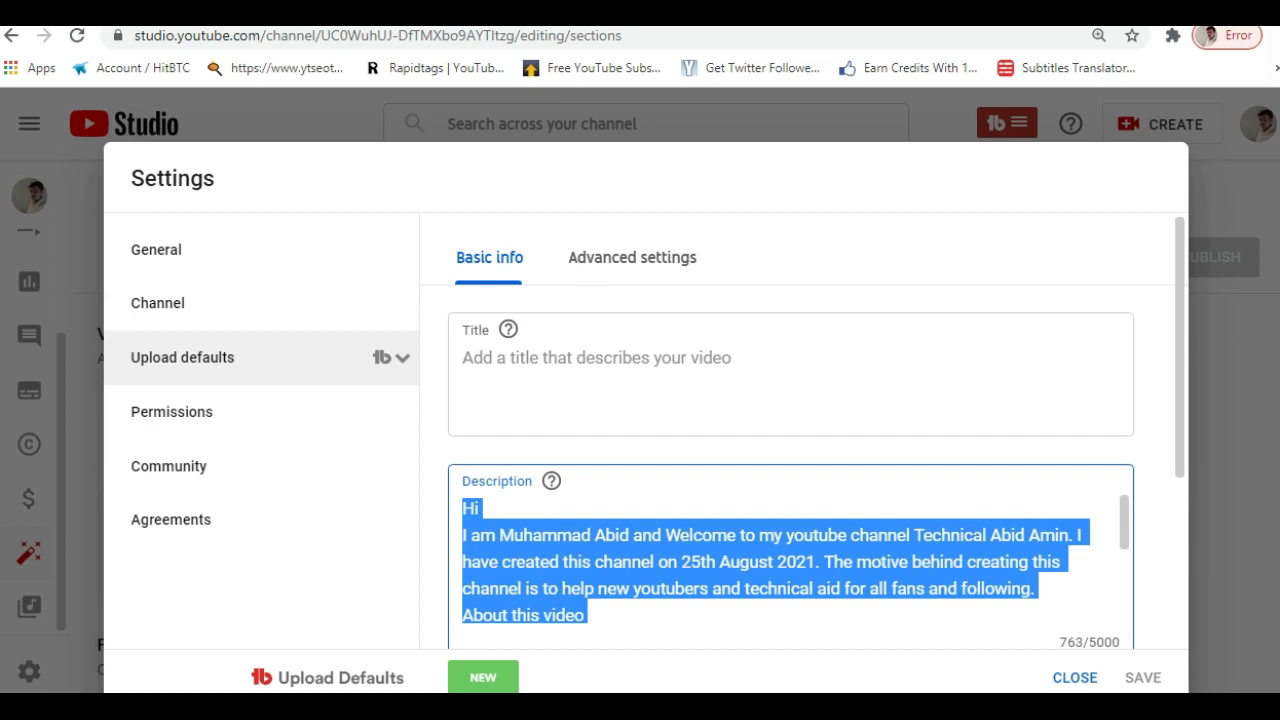
key("alt+Tab")
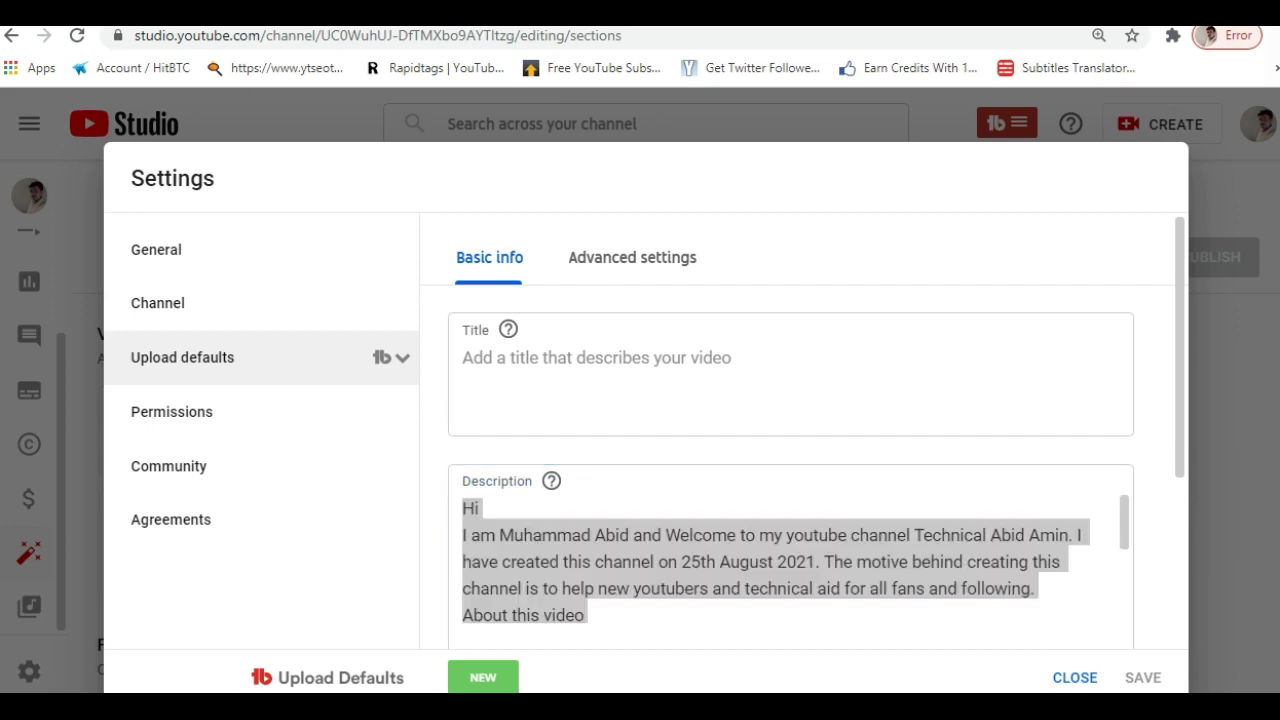
key("ctrl+v")
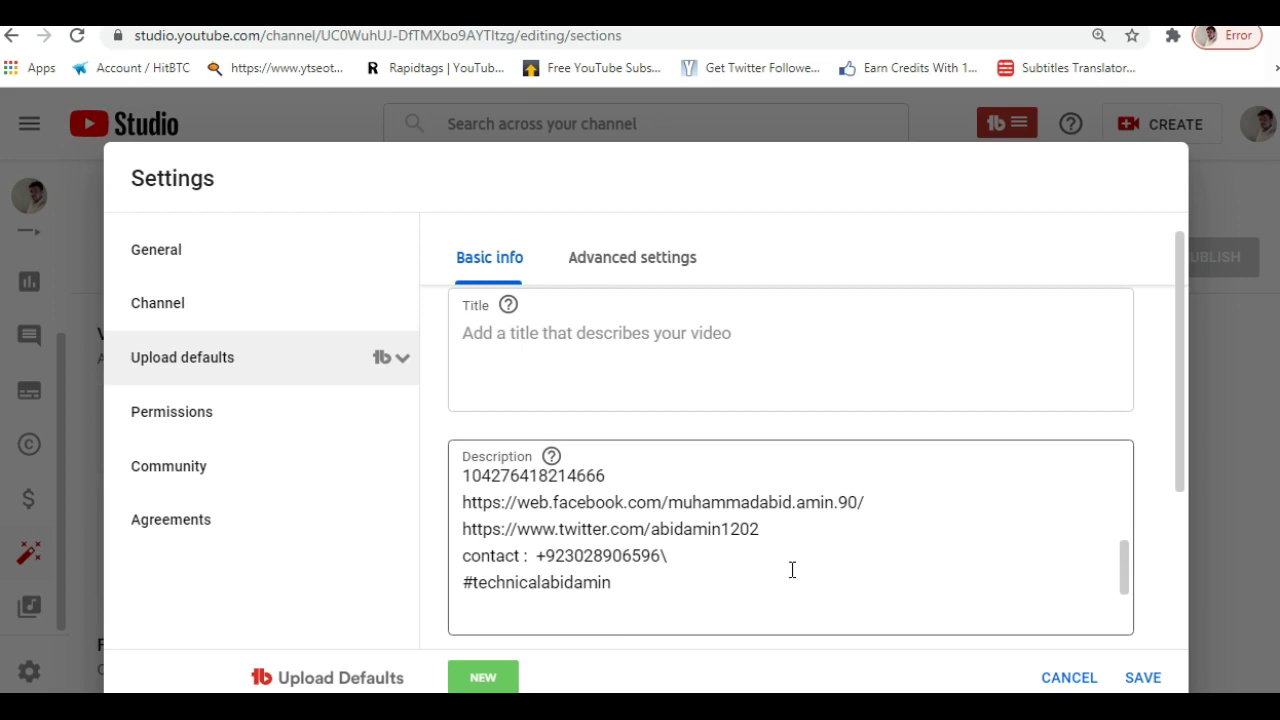
left_click(1130, 582)
left_click_drag(1130, 582, 1122, 485)
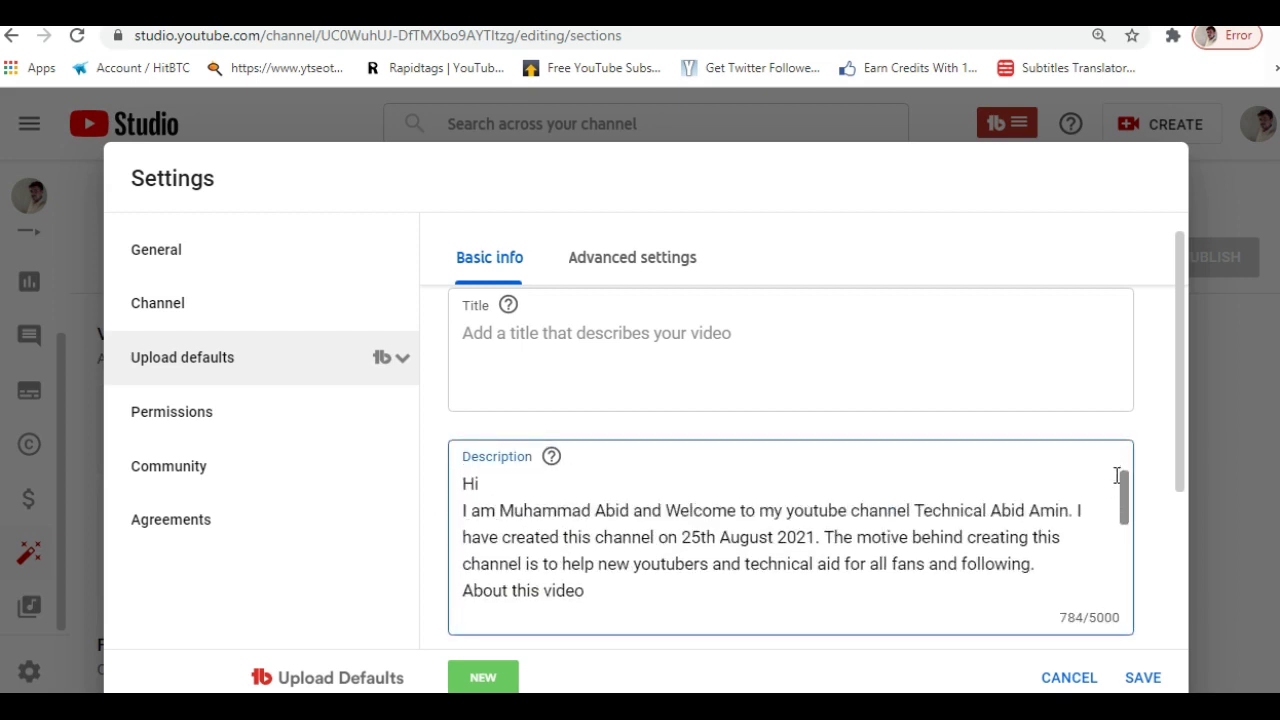
left_click(1143, 679)
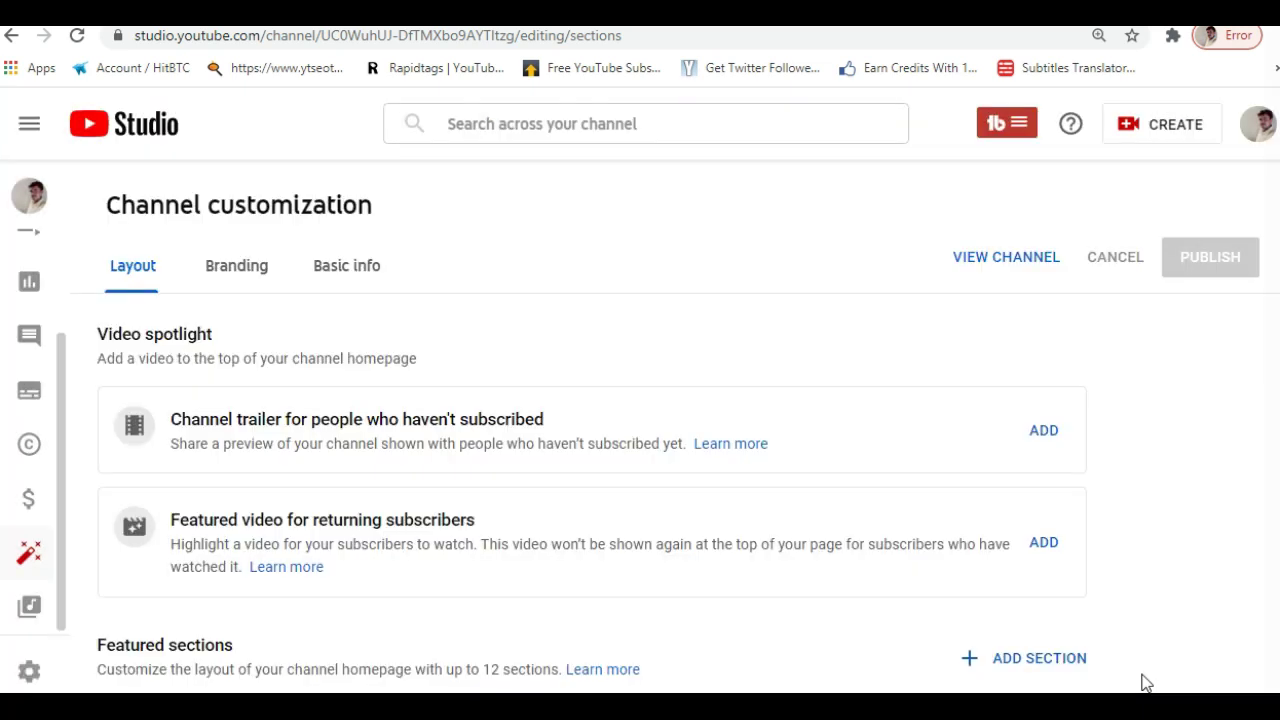
Step: Reopen the Studio settings and show the advanced settings of the upload defaults
left_click(29, 672)
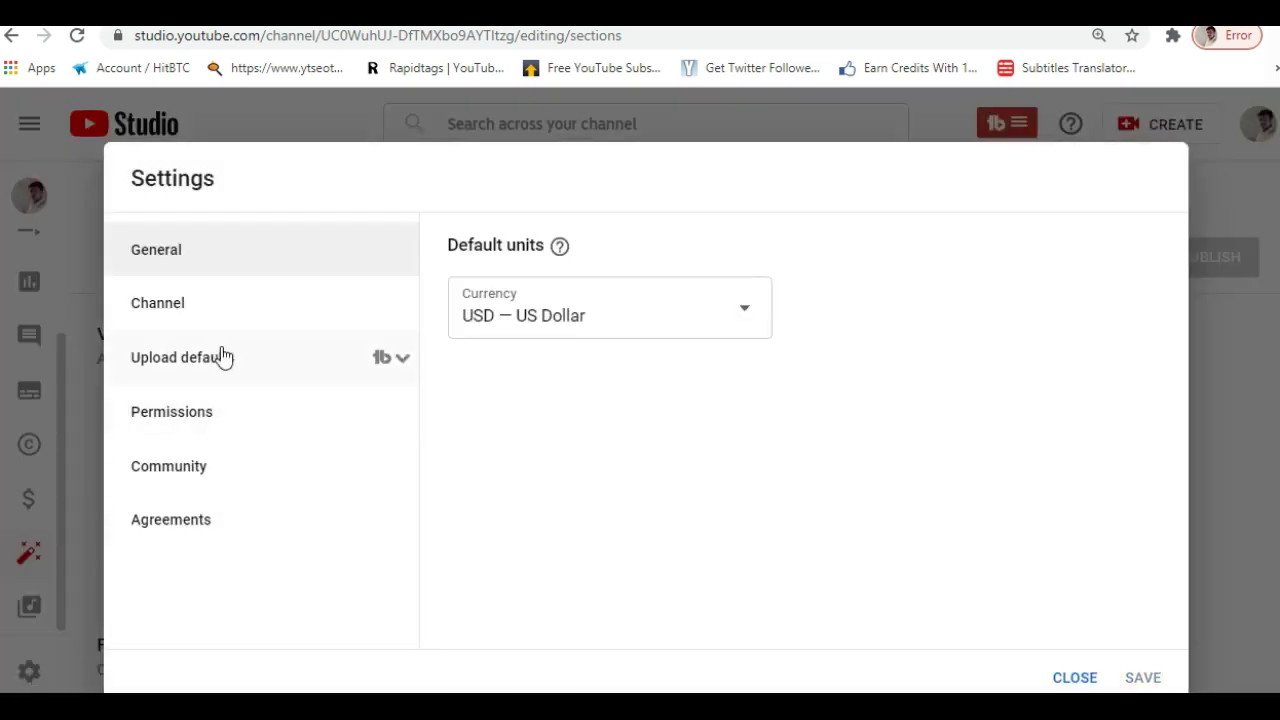
left_click(221, 355)
mouse_move(508, 329)
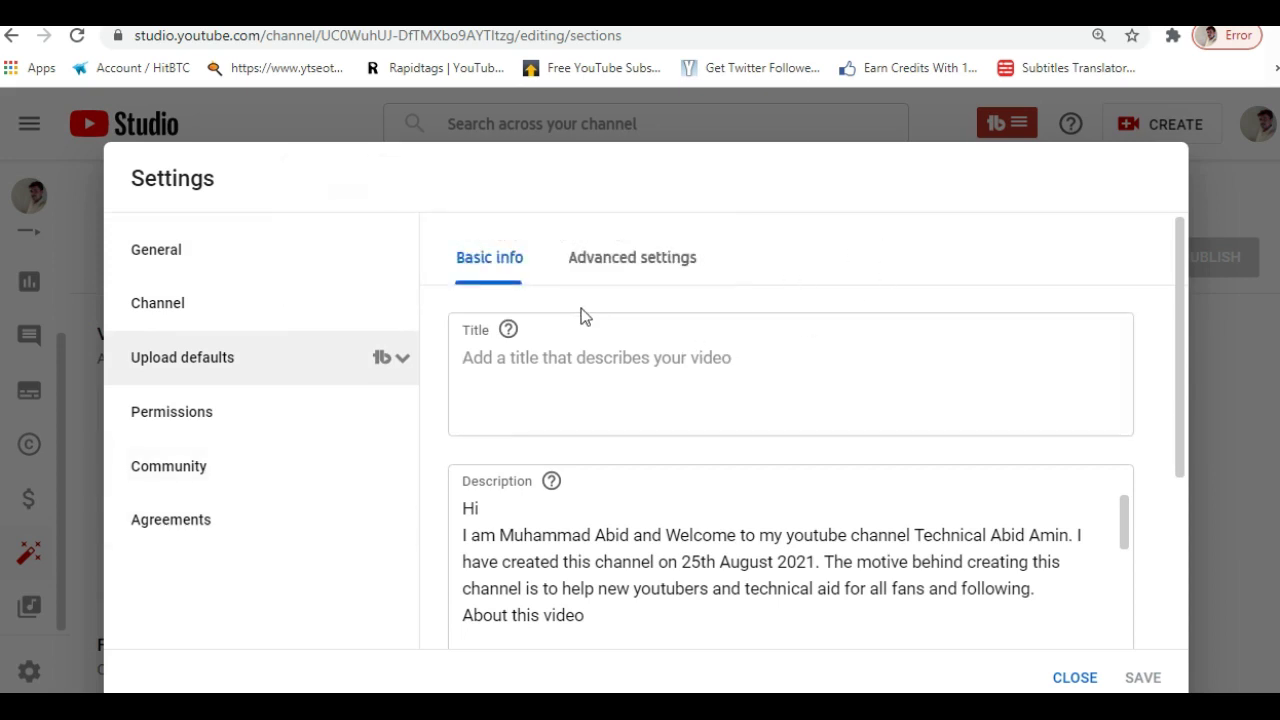
left_click(605, 268)
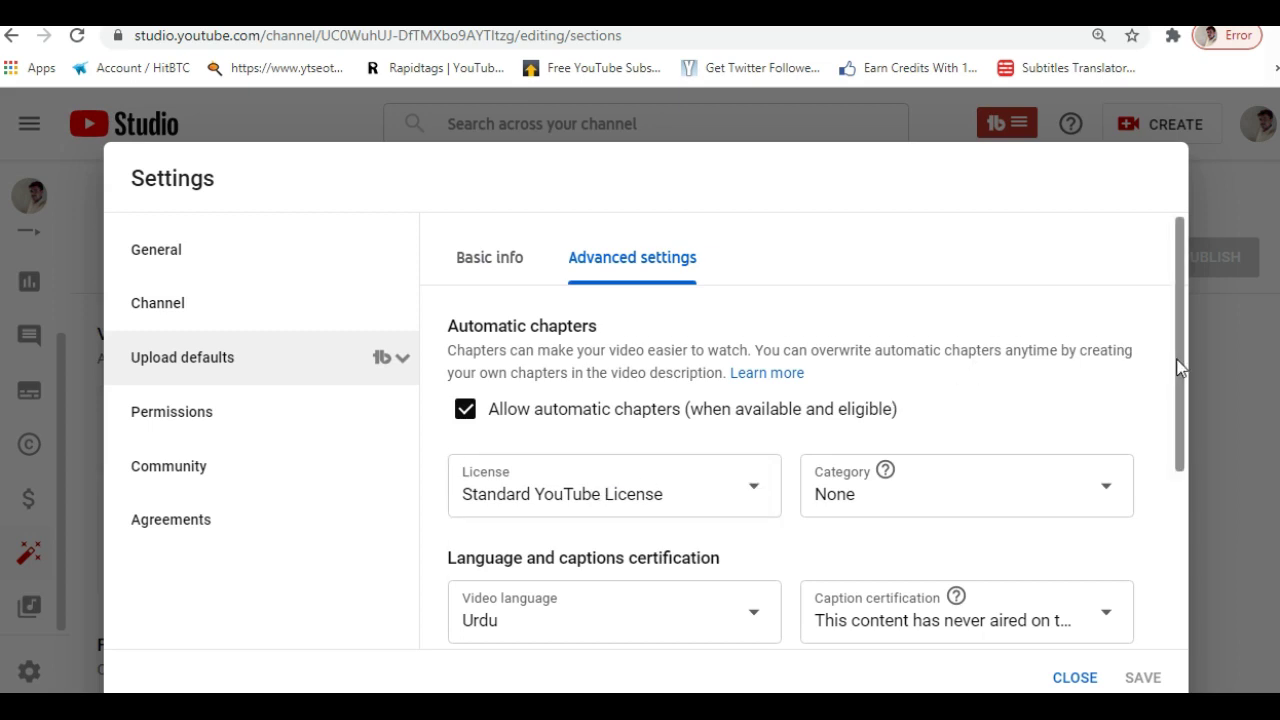
Step: Choose the Standard YouTube License and set the category to Education in the advanced upload defaults
left_click_drag(1177, 364, 1178, 398)
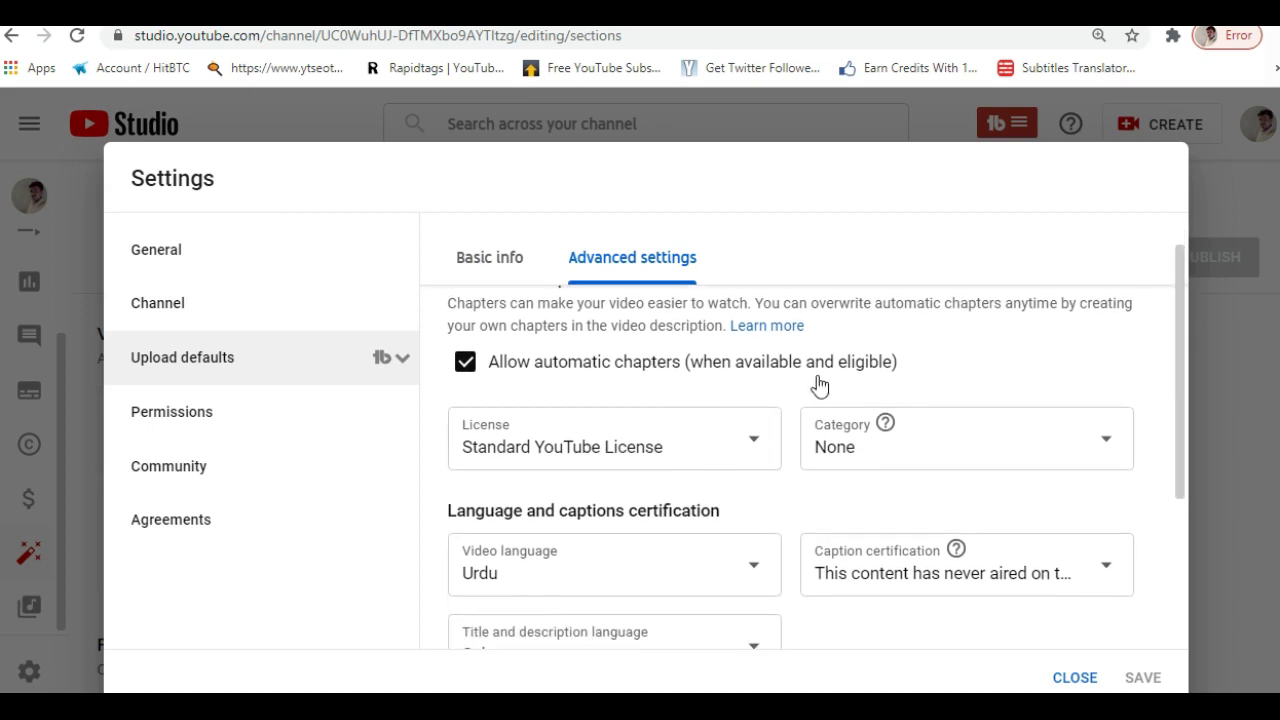
left_click(758, 447)
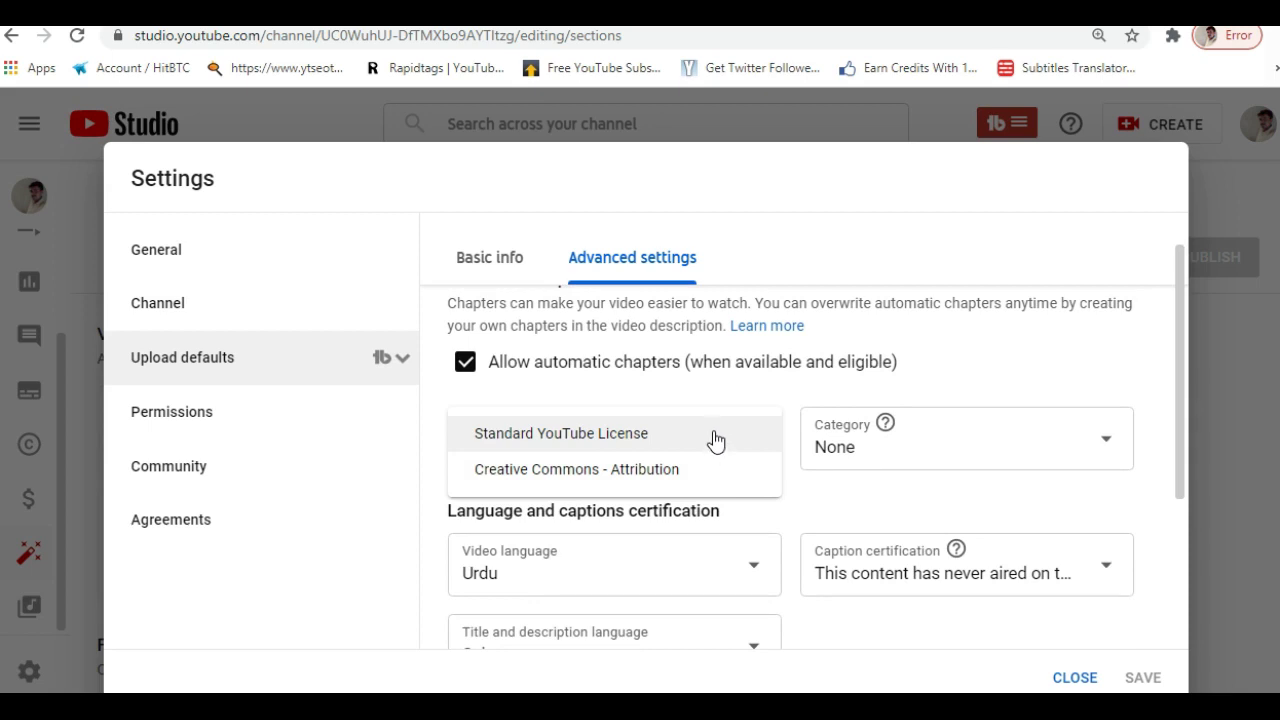
left_click(716, 432)
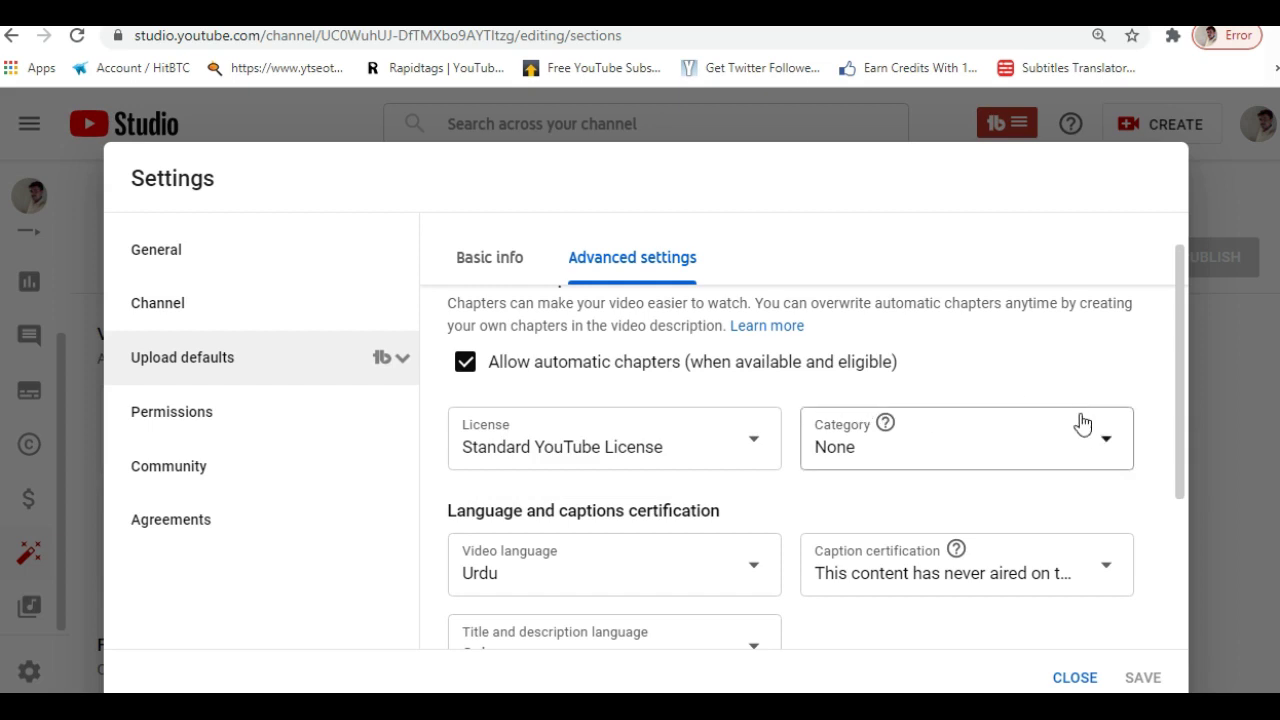
left_click(1108, 450)
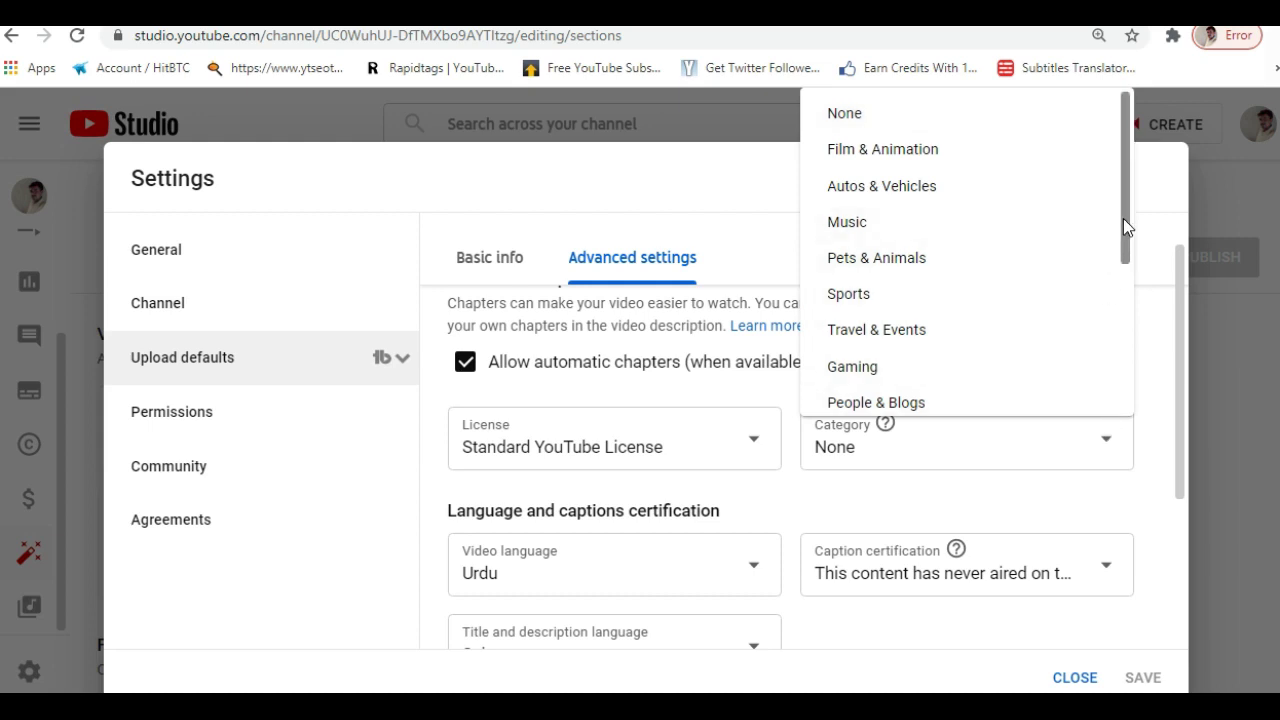
left_click_drag(1123, 218, 1122, 381)
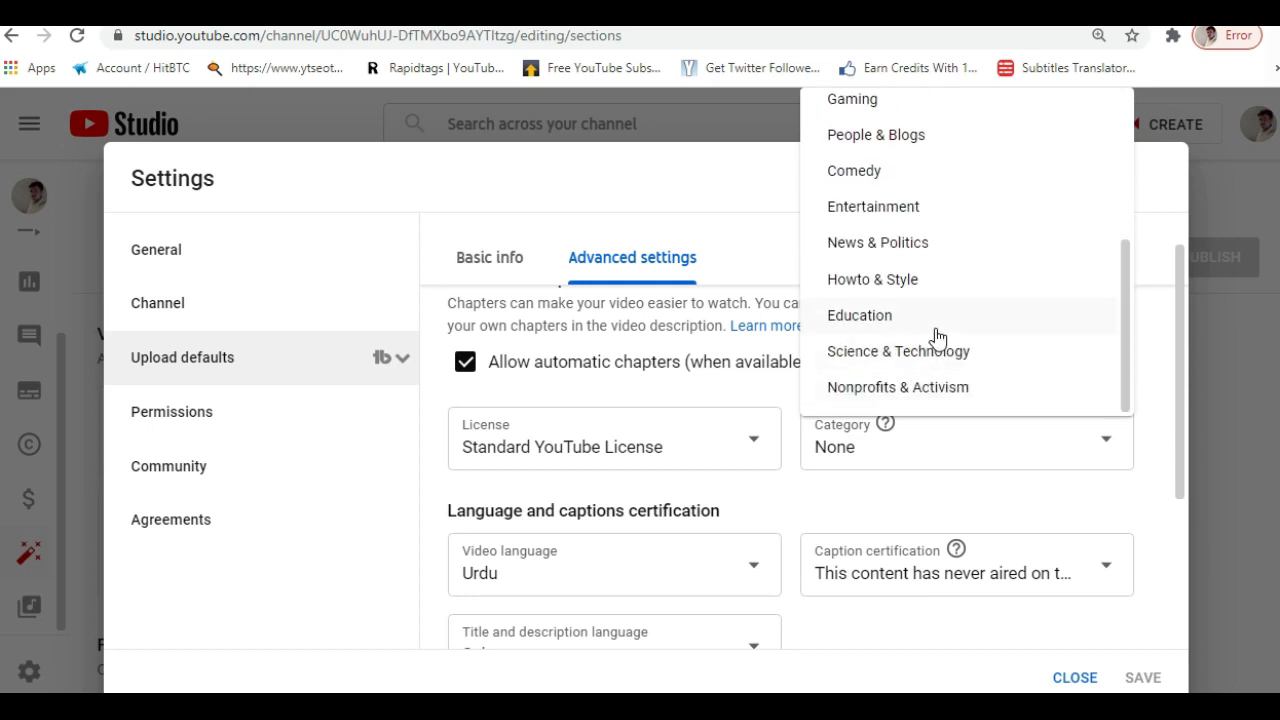
left_click(937, 337)
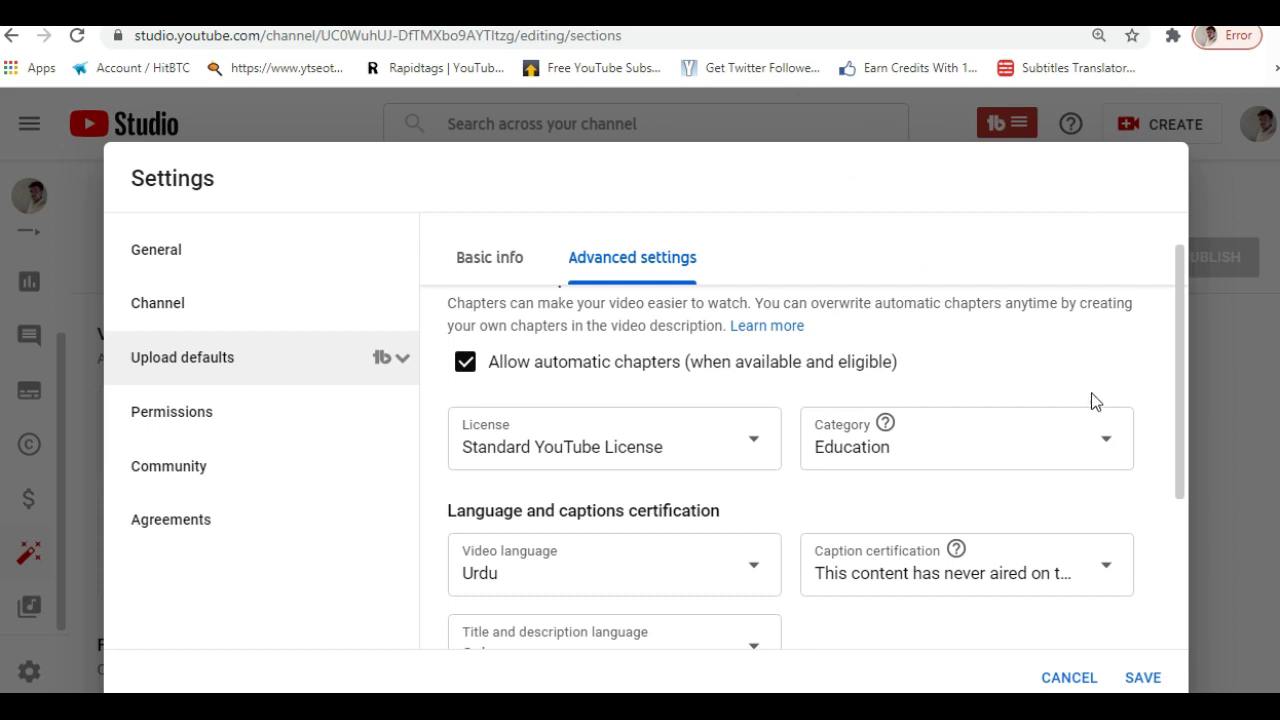
left_click(1110, 438)
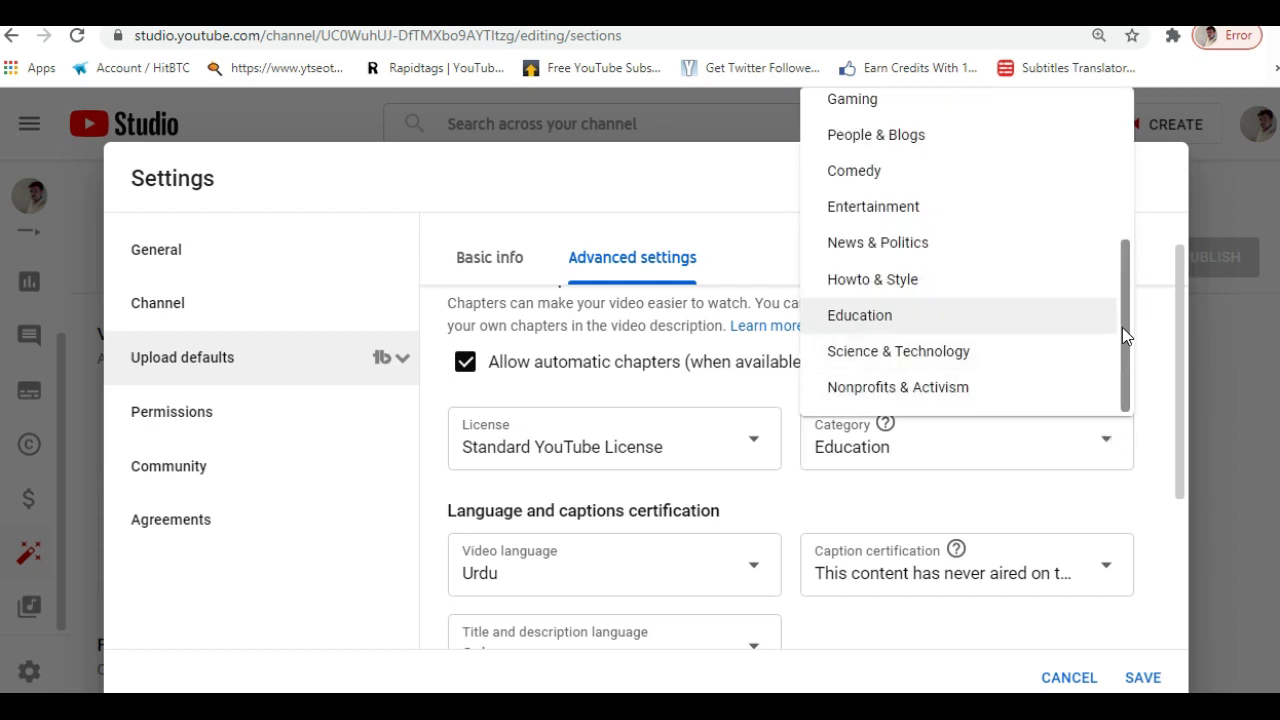
mouse_move(1132, 340)
left_mouse_down()
mouse_move(1103, 169)
mouse_move(1140, 353)
left_mouse_up()
left_click(985, 320)
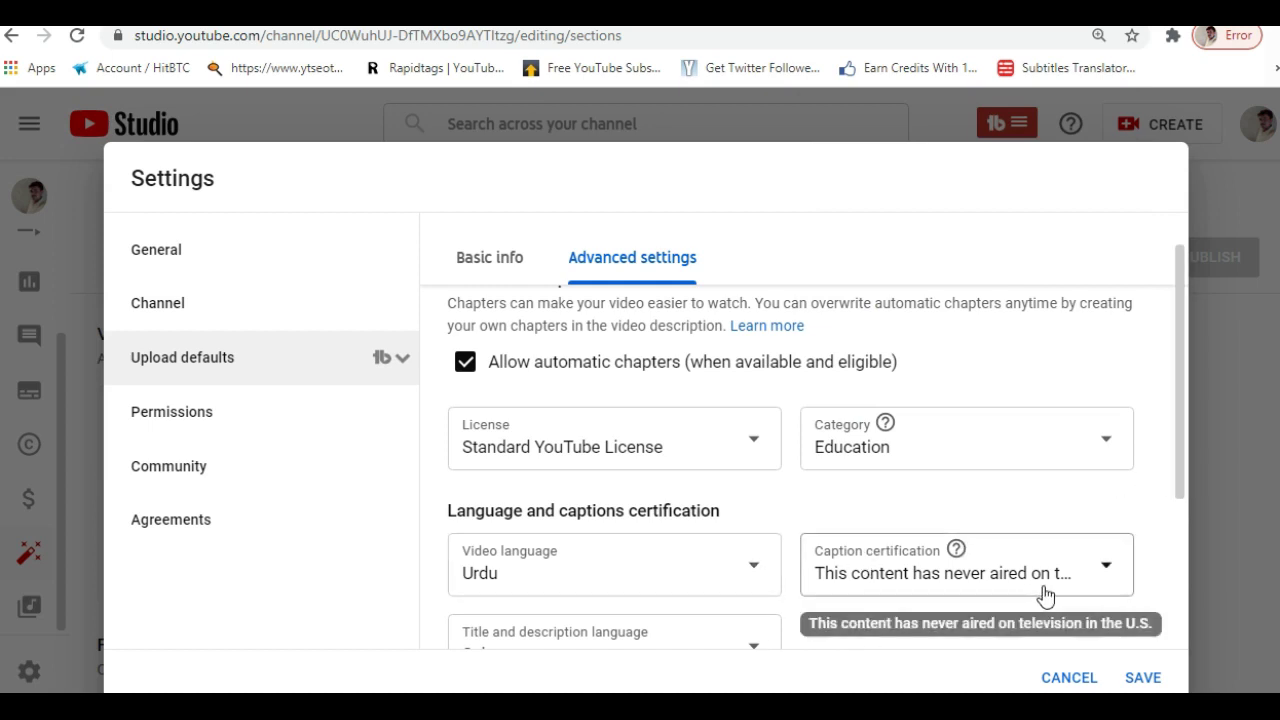
Step: Certify that content has never aired on U.S. television, hold potentially inappropriate comments for review, and save the upload defaults
left_click(1107, 570)
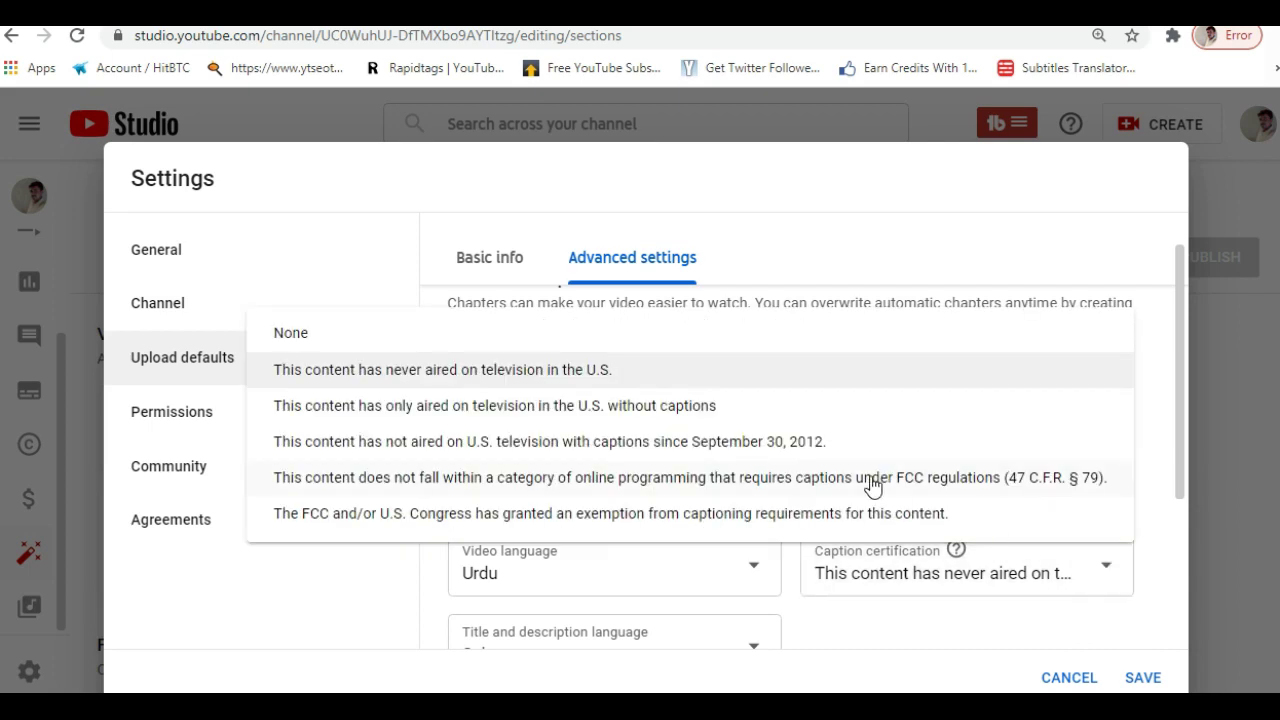
left_click(642, 378)
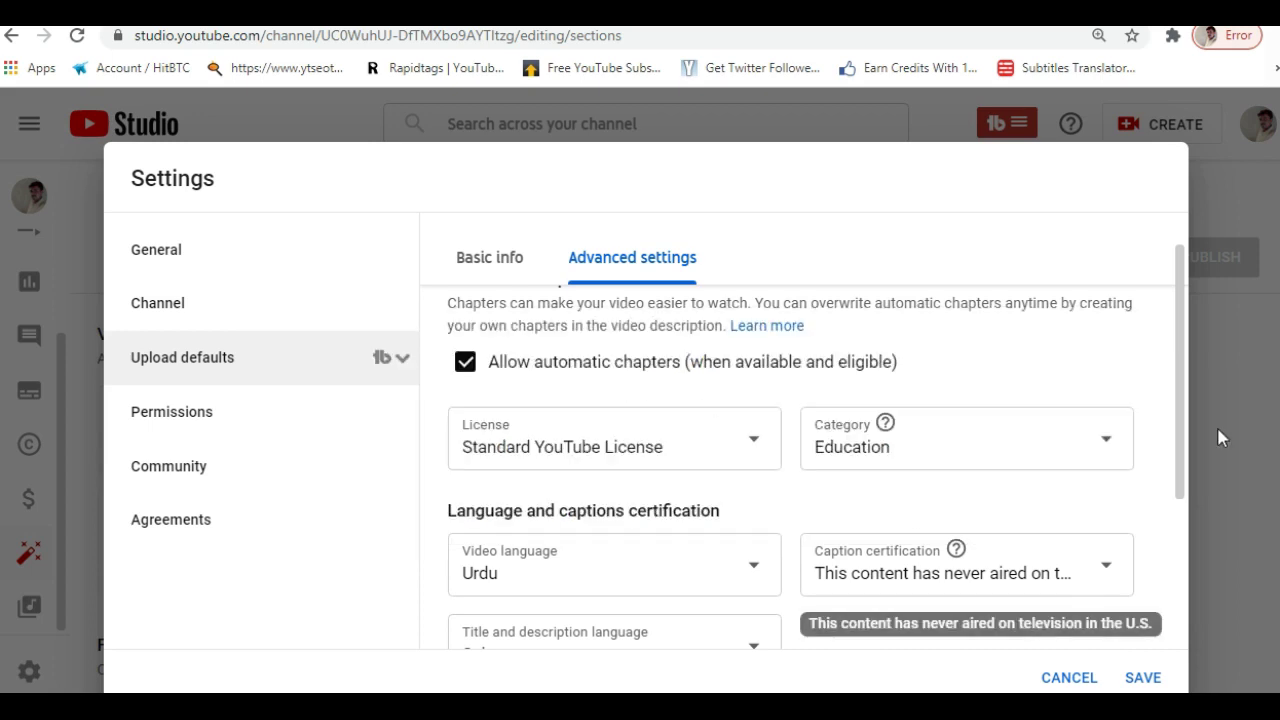
left_click_drag(1183, 448, 1180, 591)
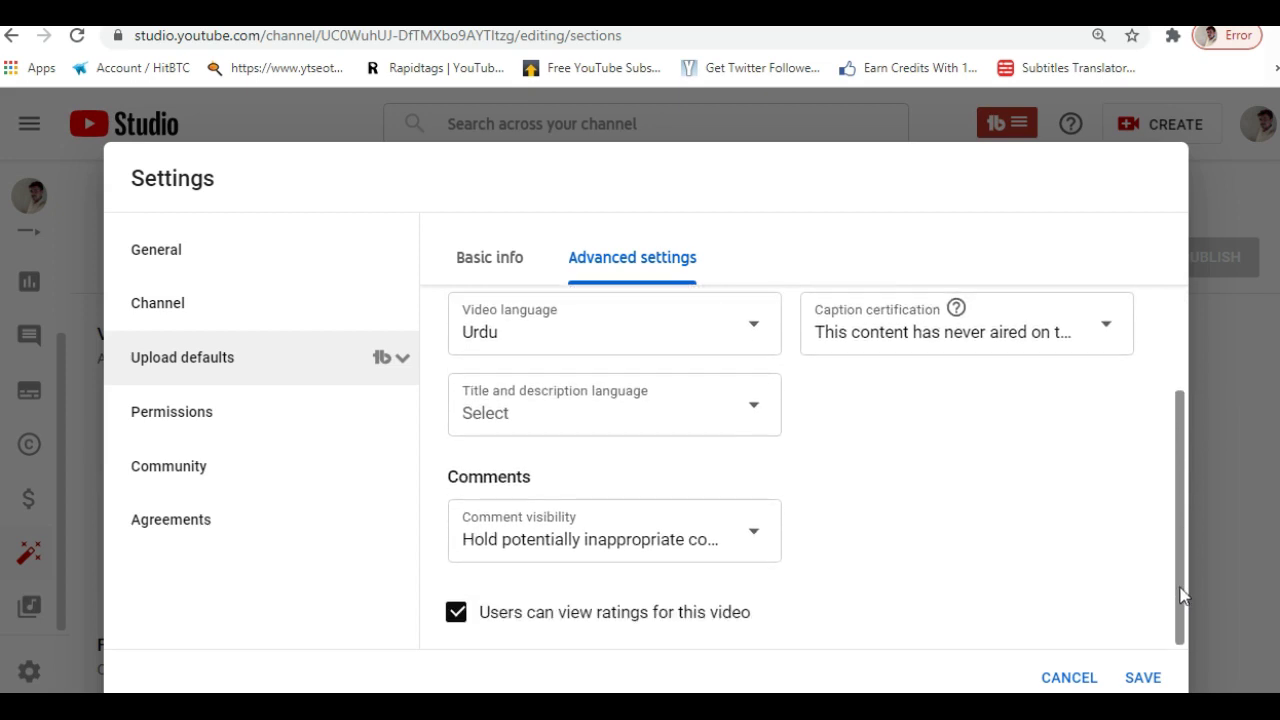
left_click(754, 536)
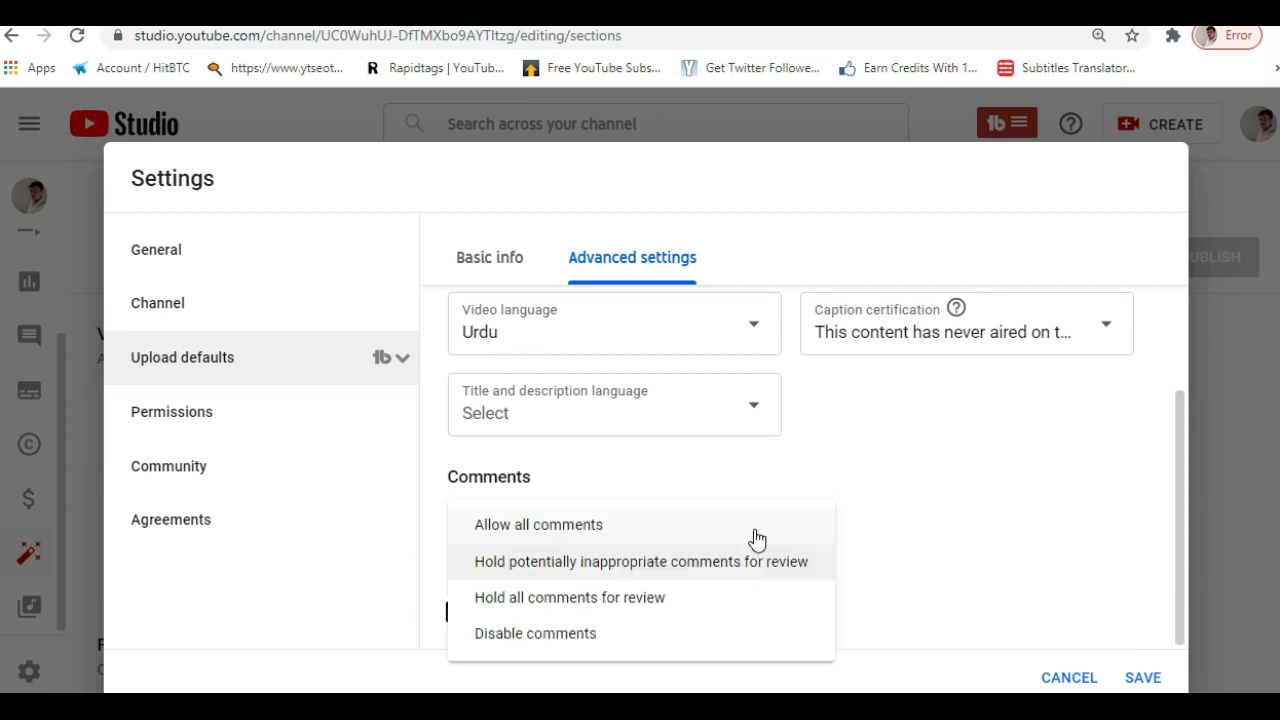
left_click(697, 568)
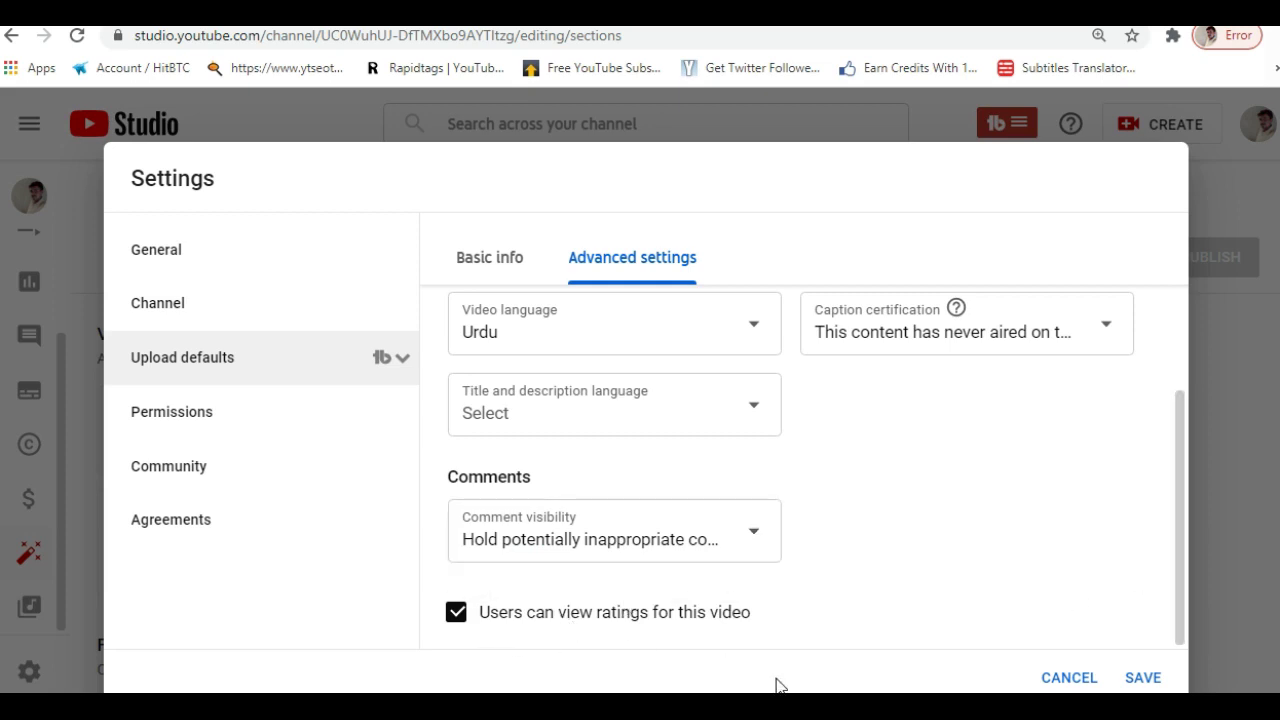
left_click(1140, 677)
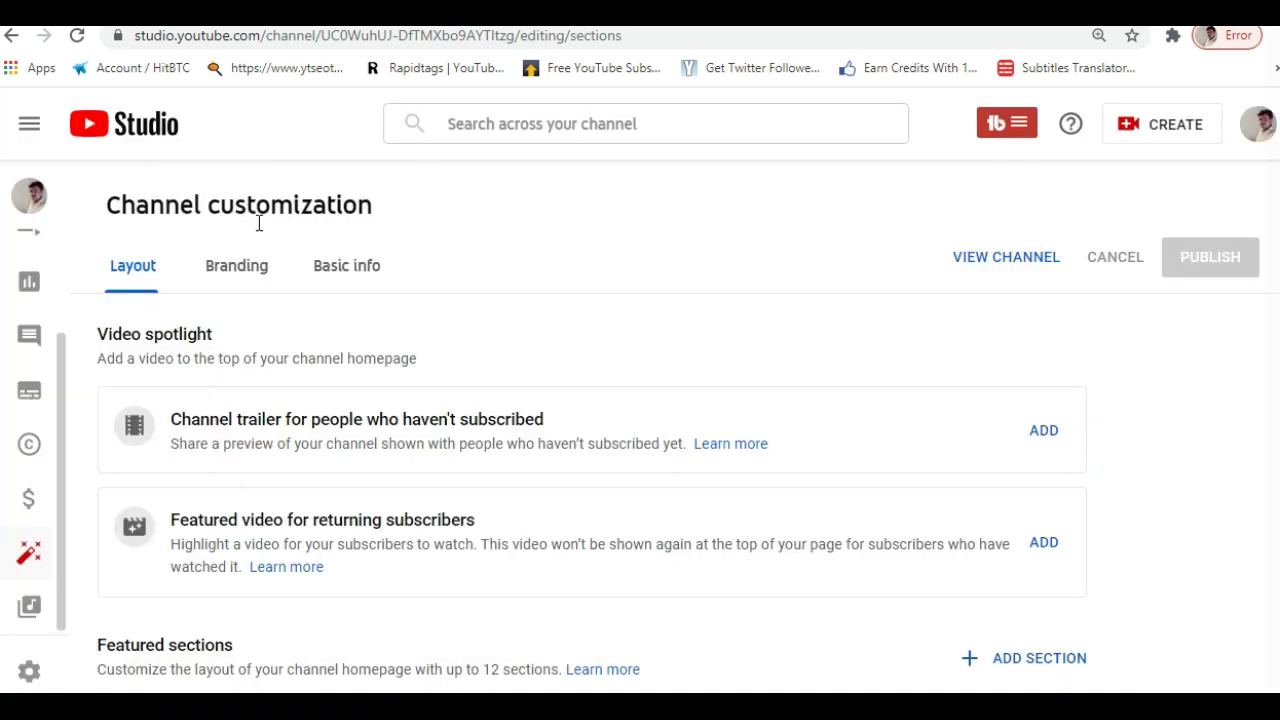
Step: Reopen the Studio settings and review the channel permissions and the community filters for moderators, approved users and hidden users
left_click(27, 676)
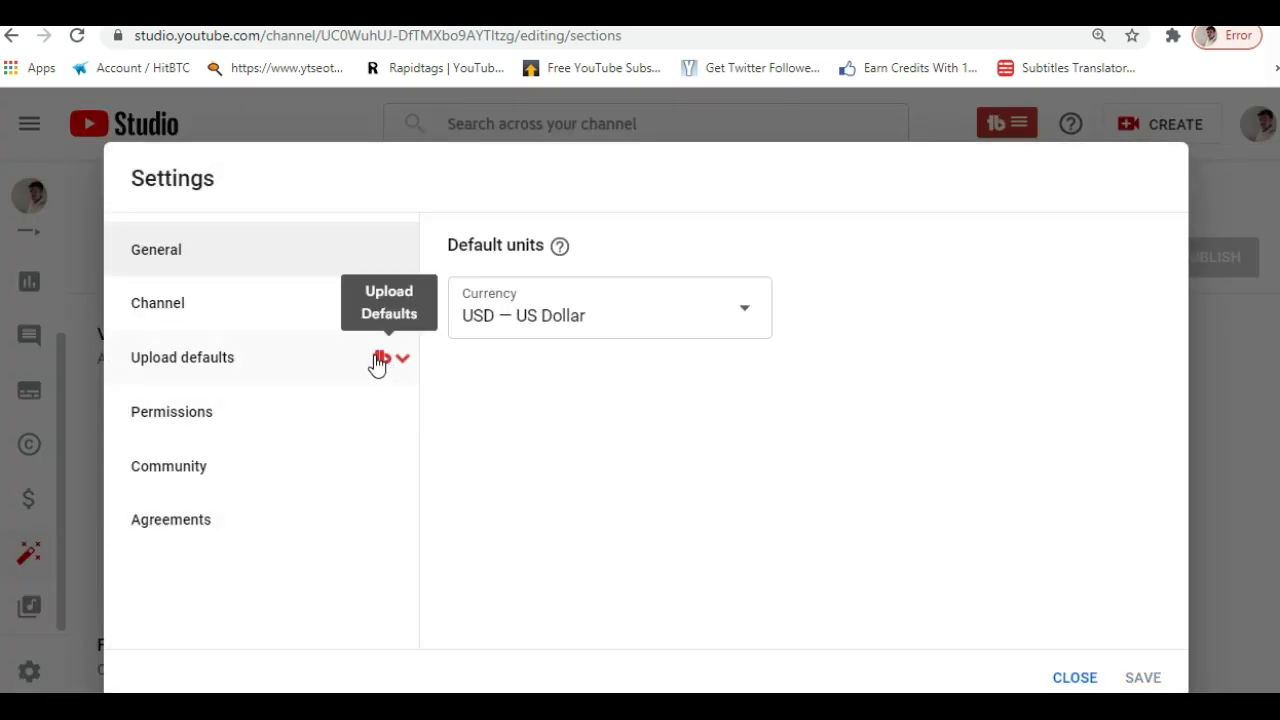
left_click(236, 424)
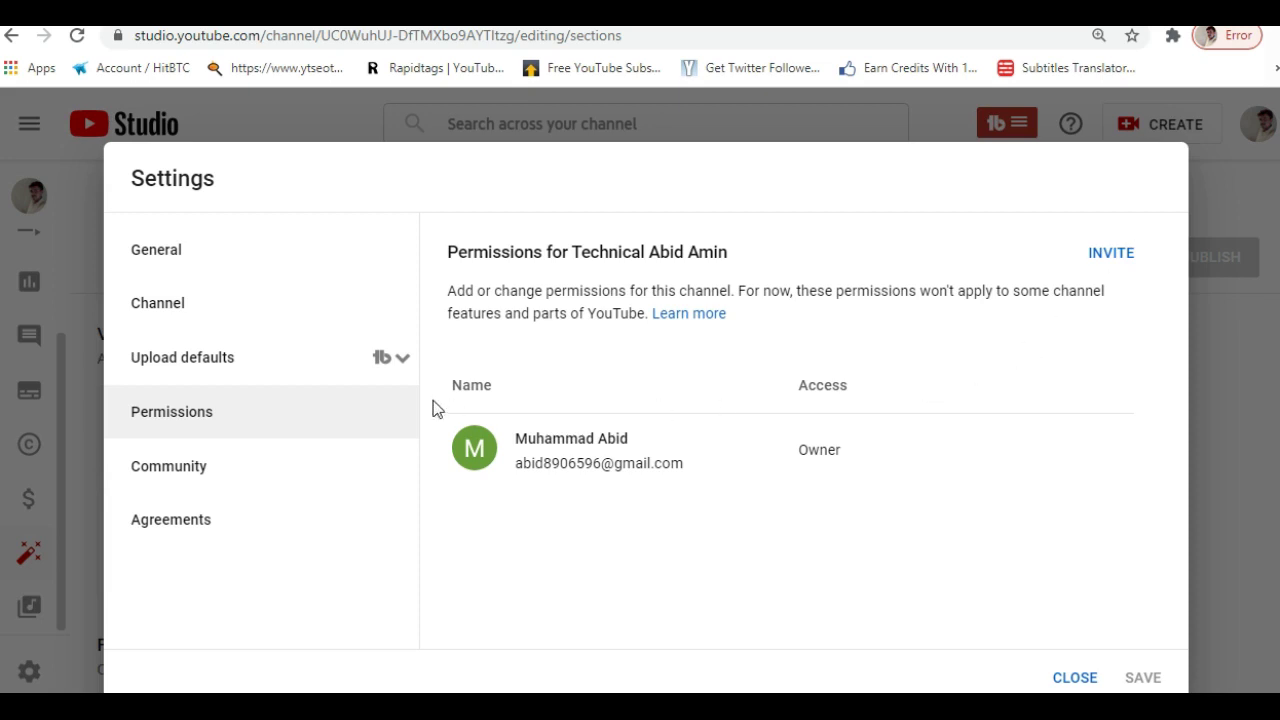
left_click(197, 484)
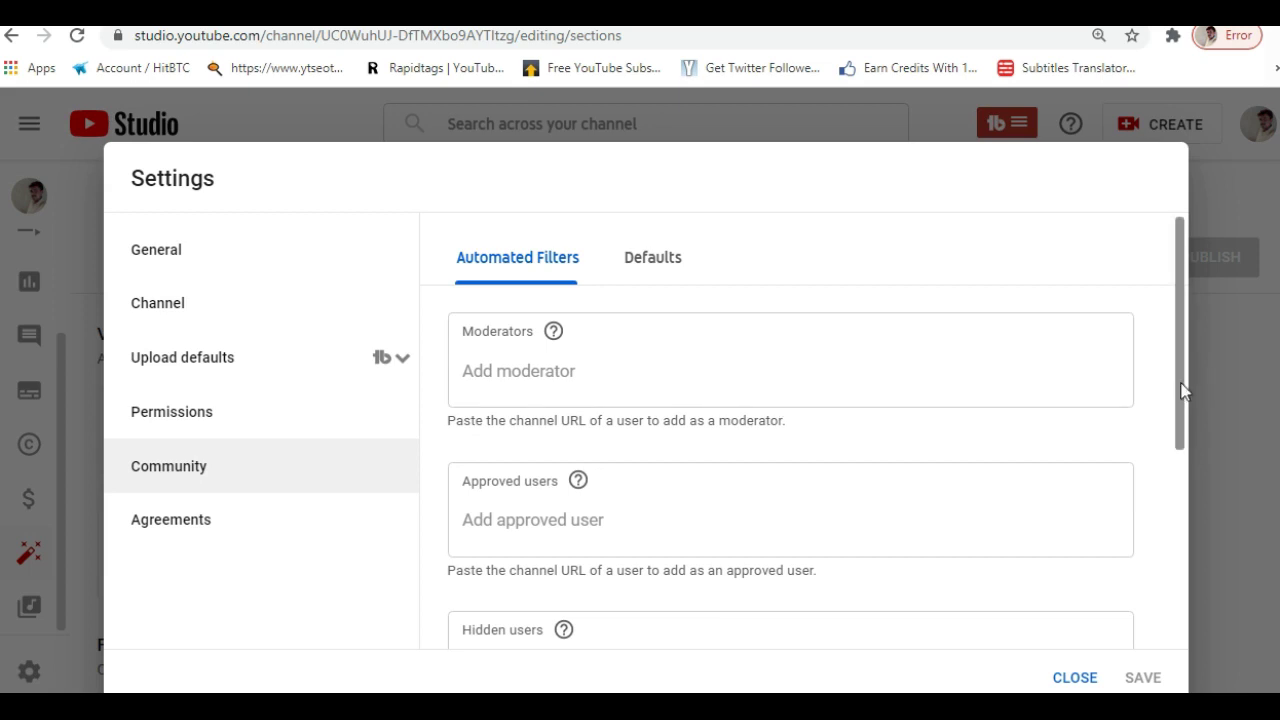
left_click_drag(1182, 390, 1183, 396)
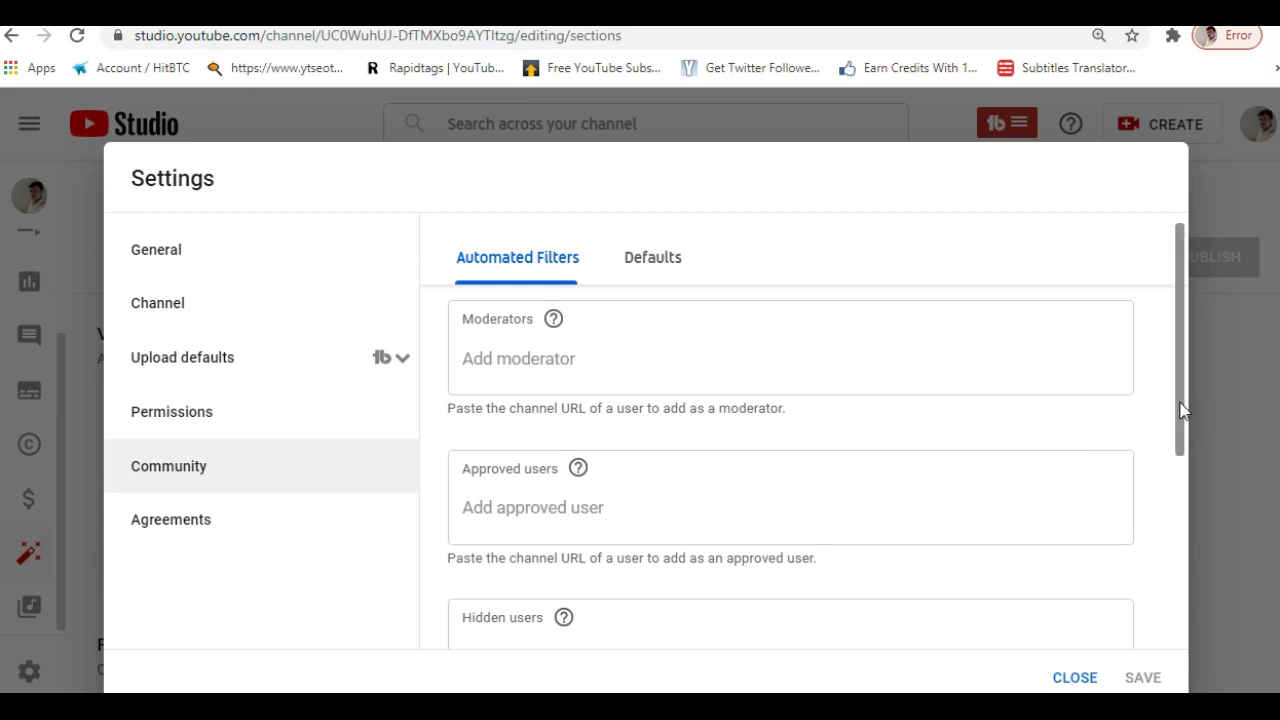
left_click_drag(1180, 410, 1180, 476)
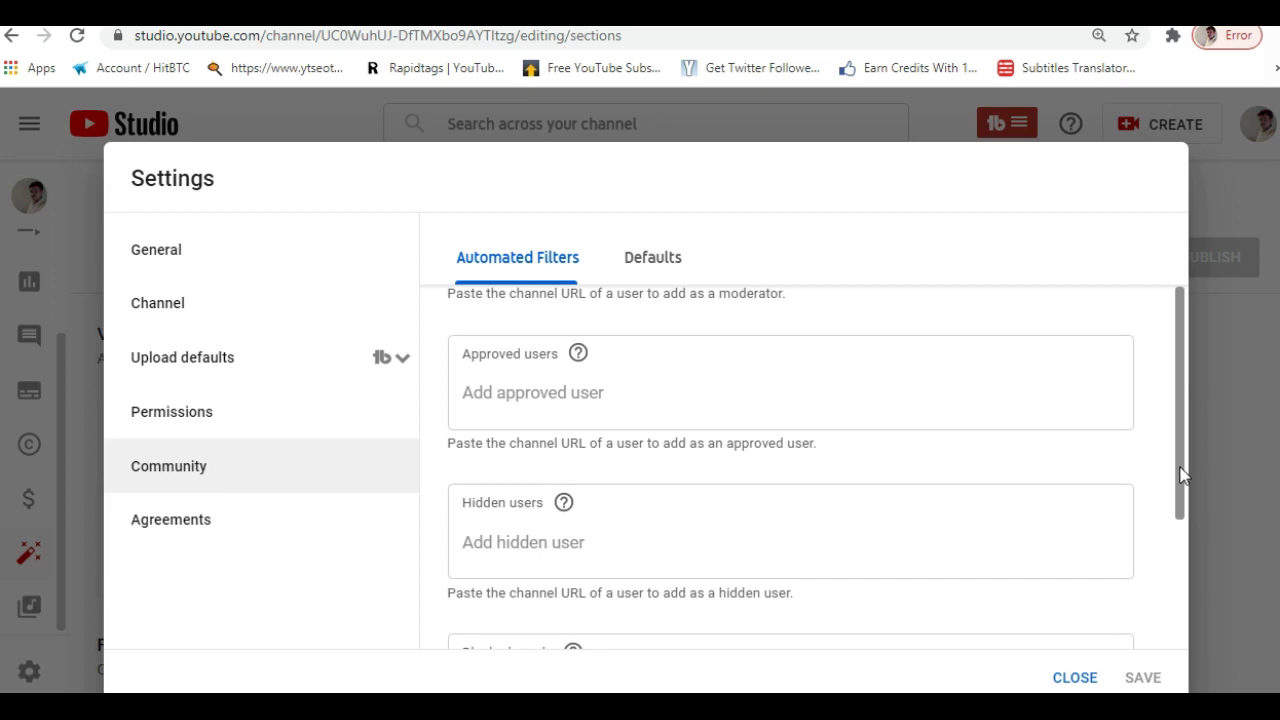
left_click(674, 547)
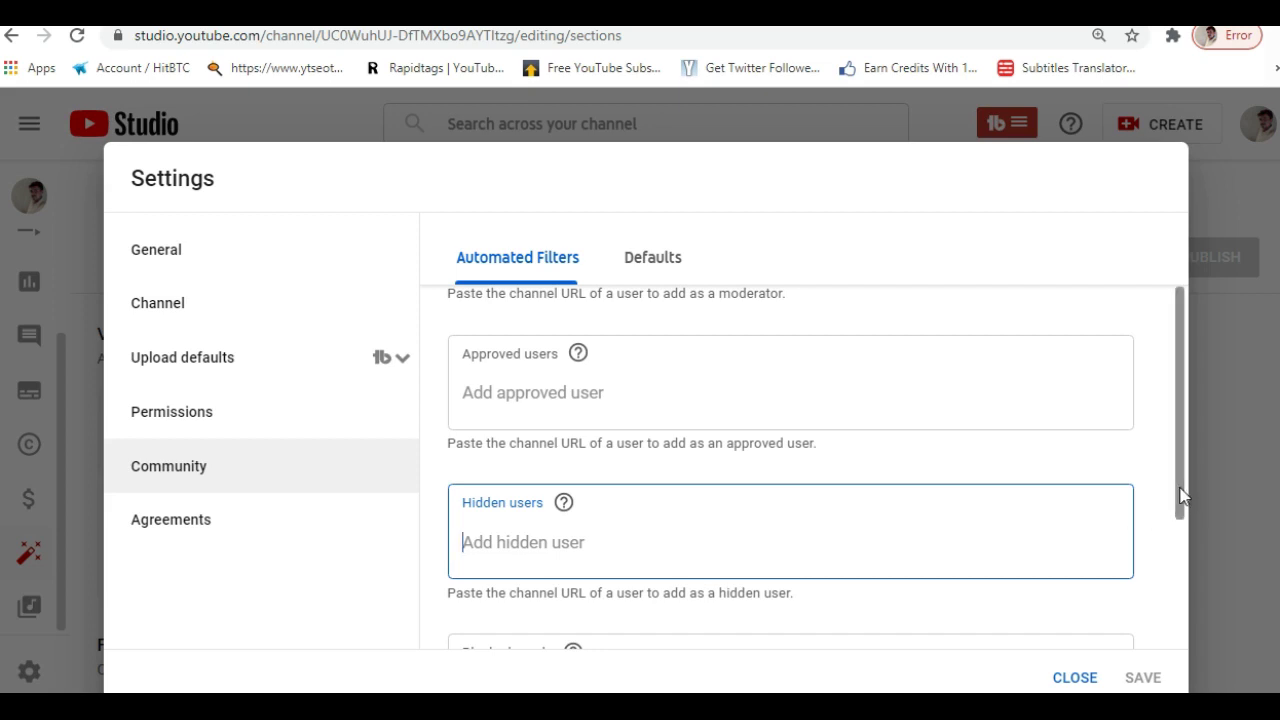
left_click_drag(1183, 495, 1176, 575)
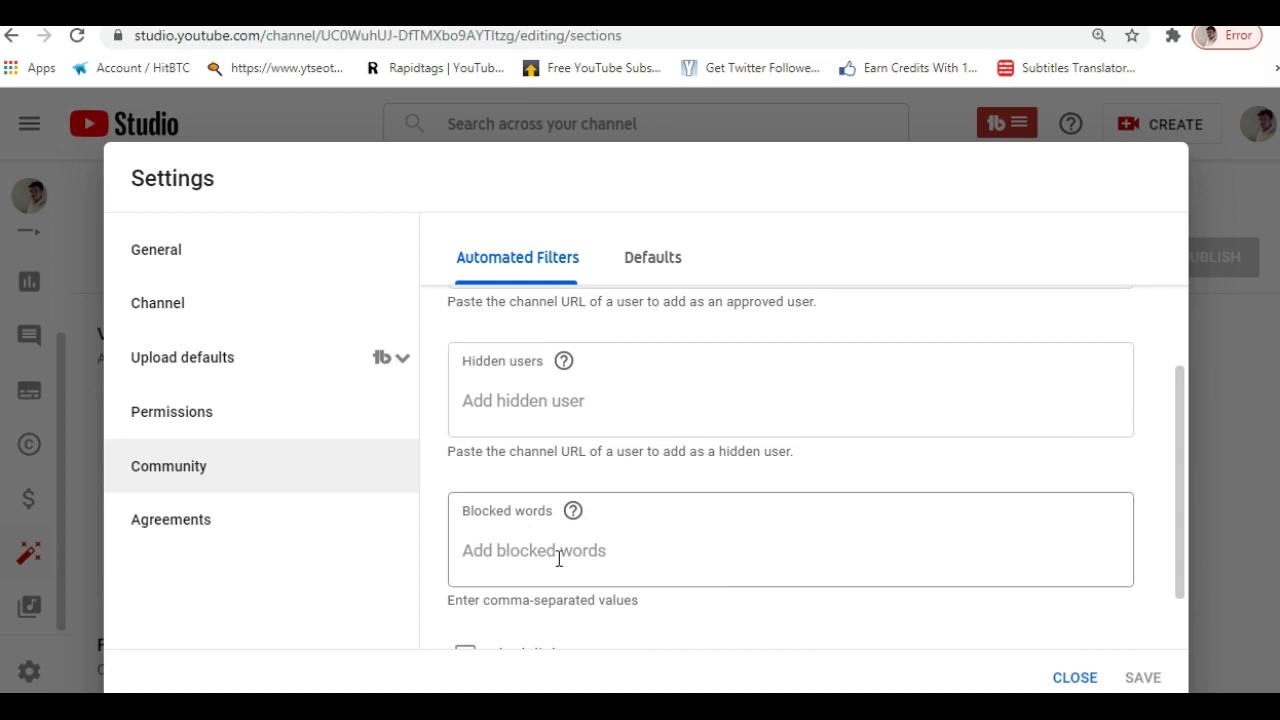
Step: Add "fuck", "fuck of" and "fuck you" to the community filters' blocked words and save the settings
left_click(509, 554)
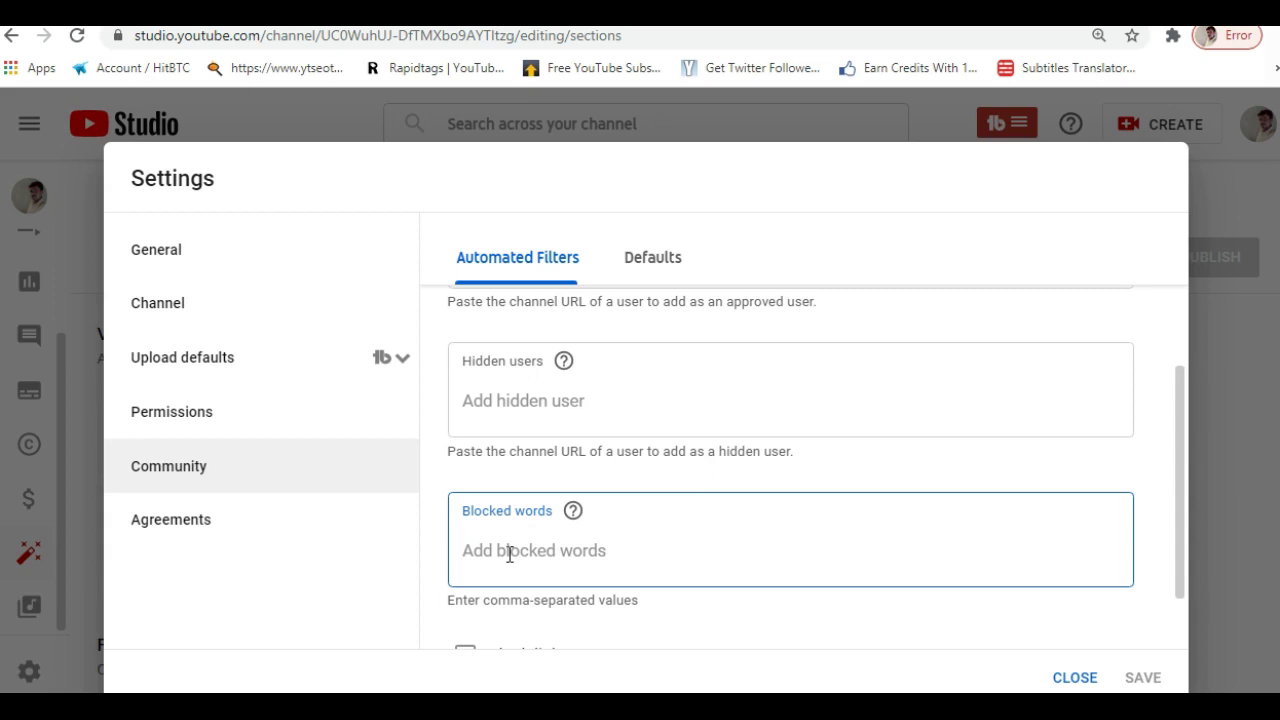
type("fuck ,")
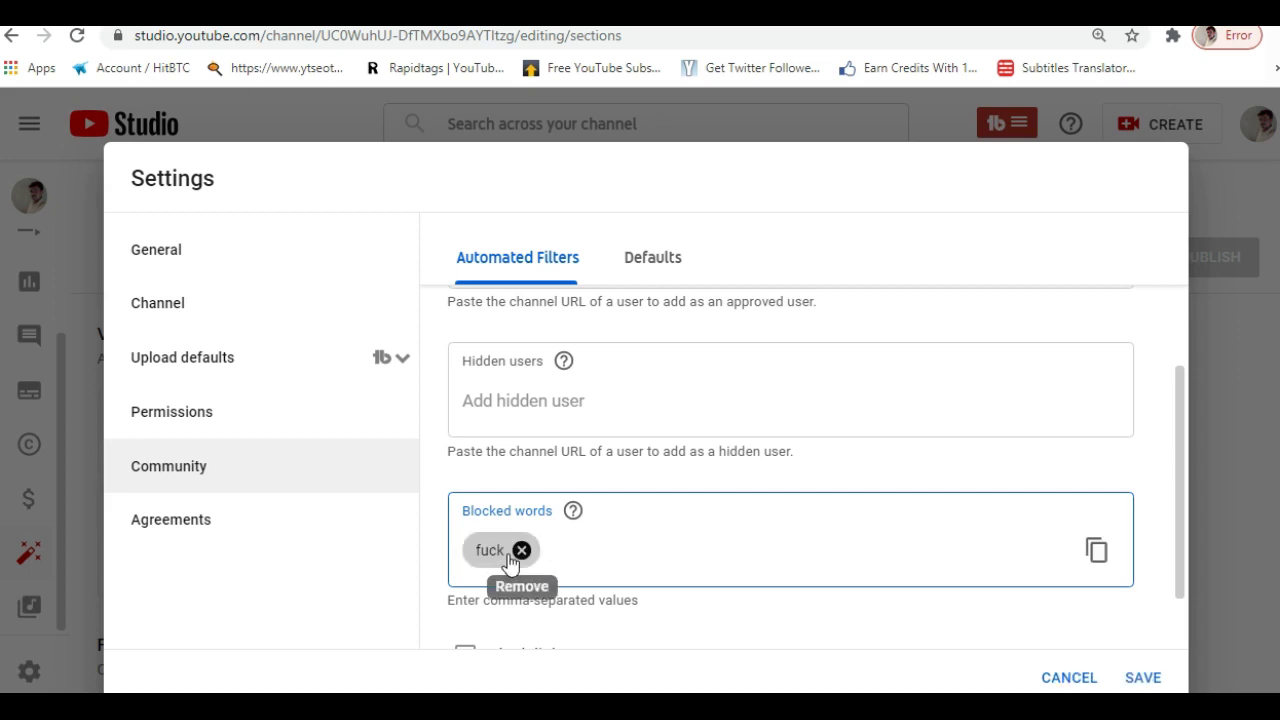
type("fi")
key("BackSpace")
type("uck")
type(" of")
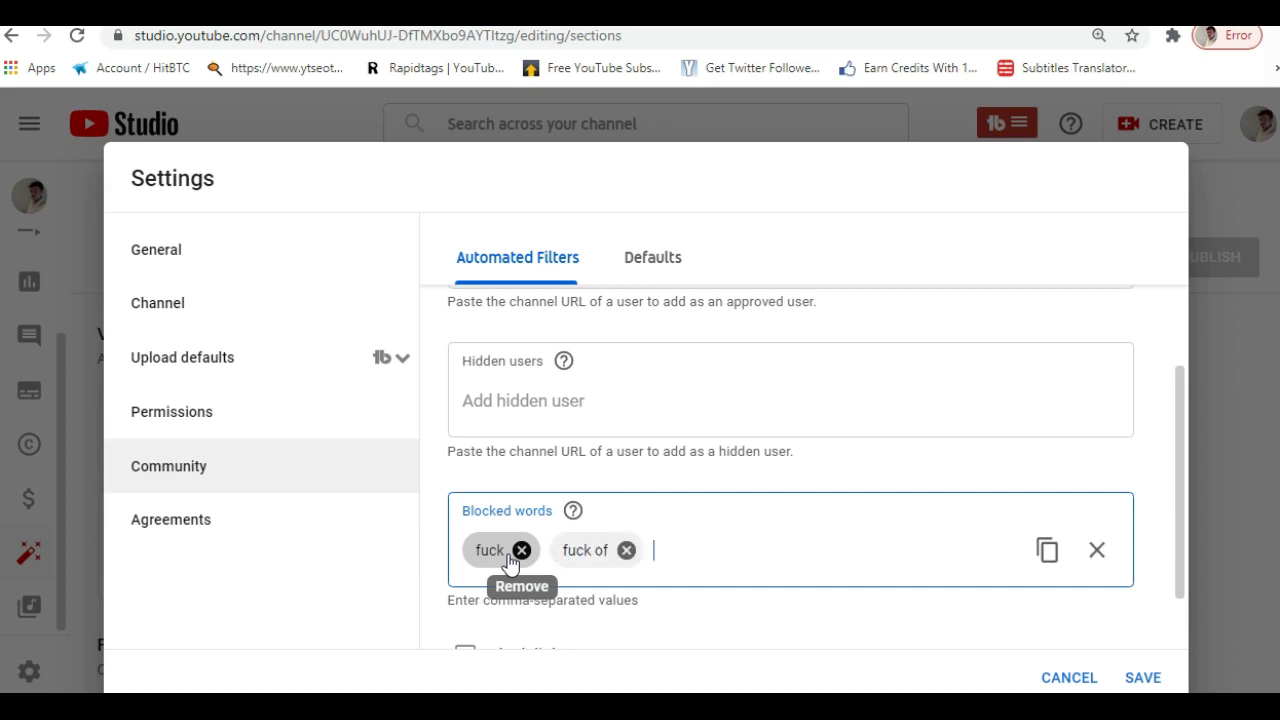
type(",fuc")
type("k you,")
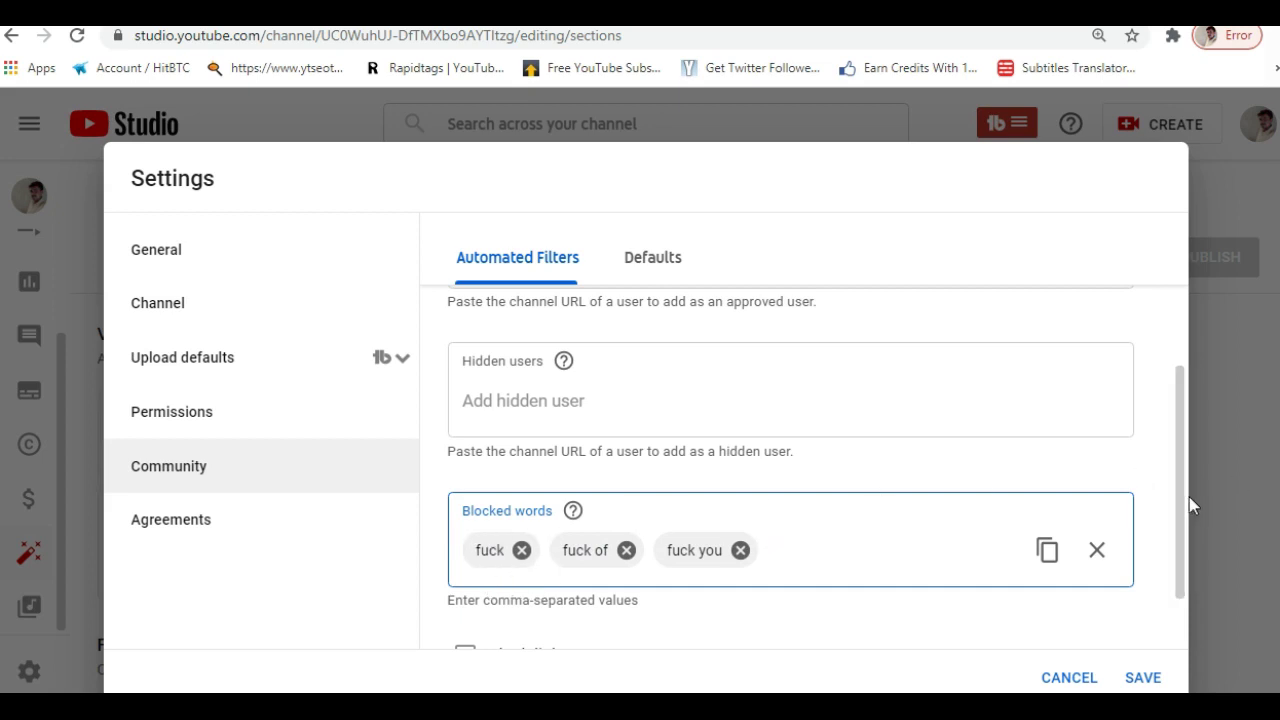
left_click_drag(1191, 493, 1176, 604)
left_click(988, 541)
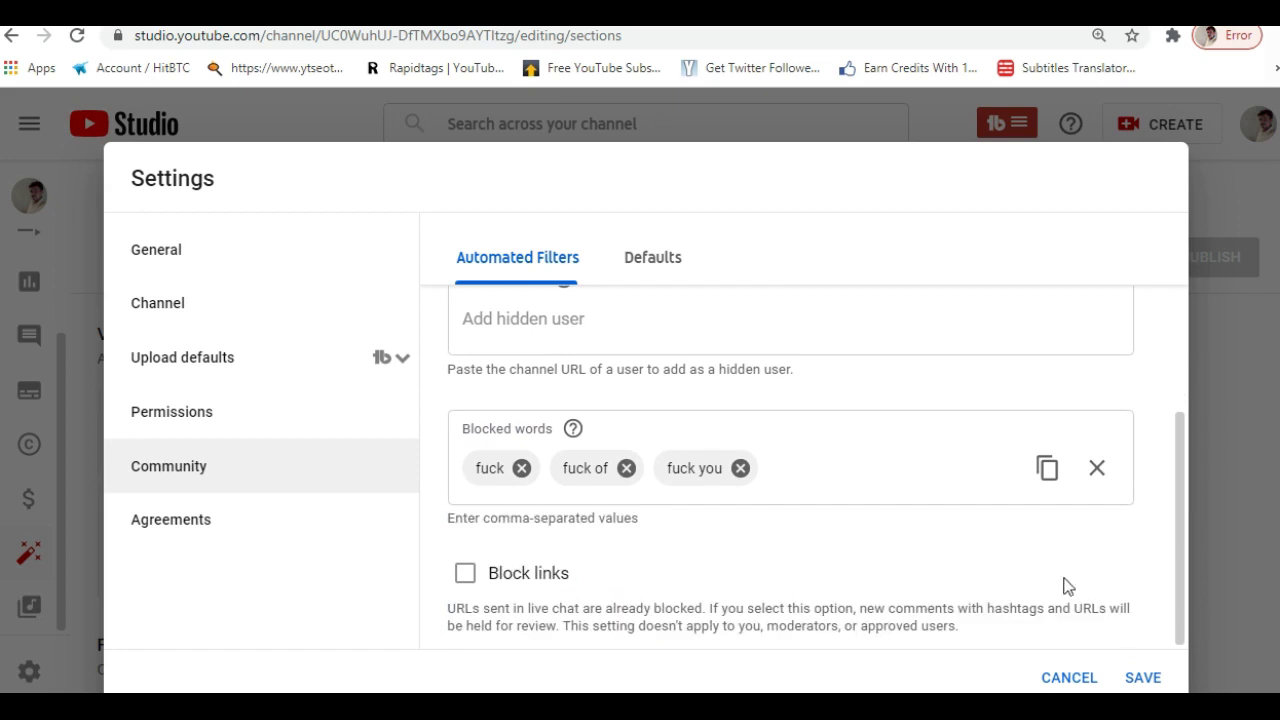
left_click(1140, 679)
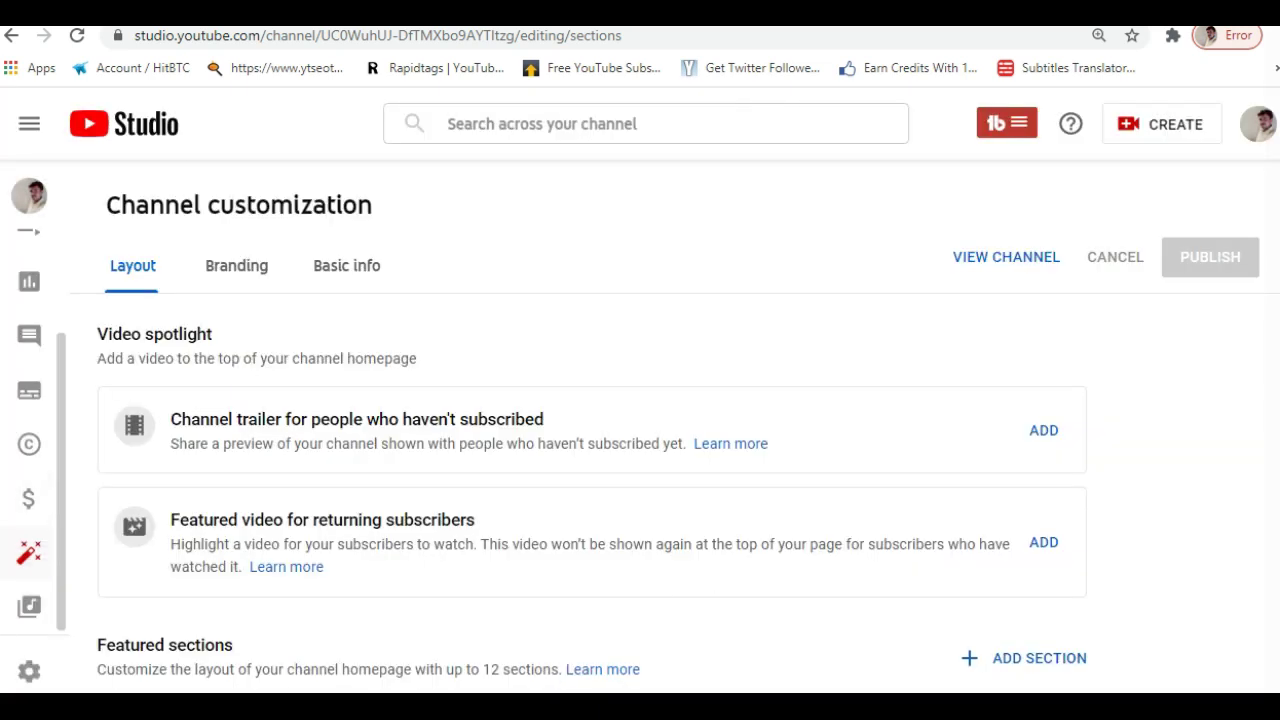
Step: Reopen the community settings, review the default comment options for new videos and the Discussions tab, and close the settings
left_click(26, 675)
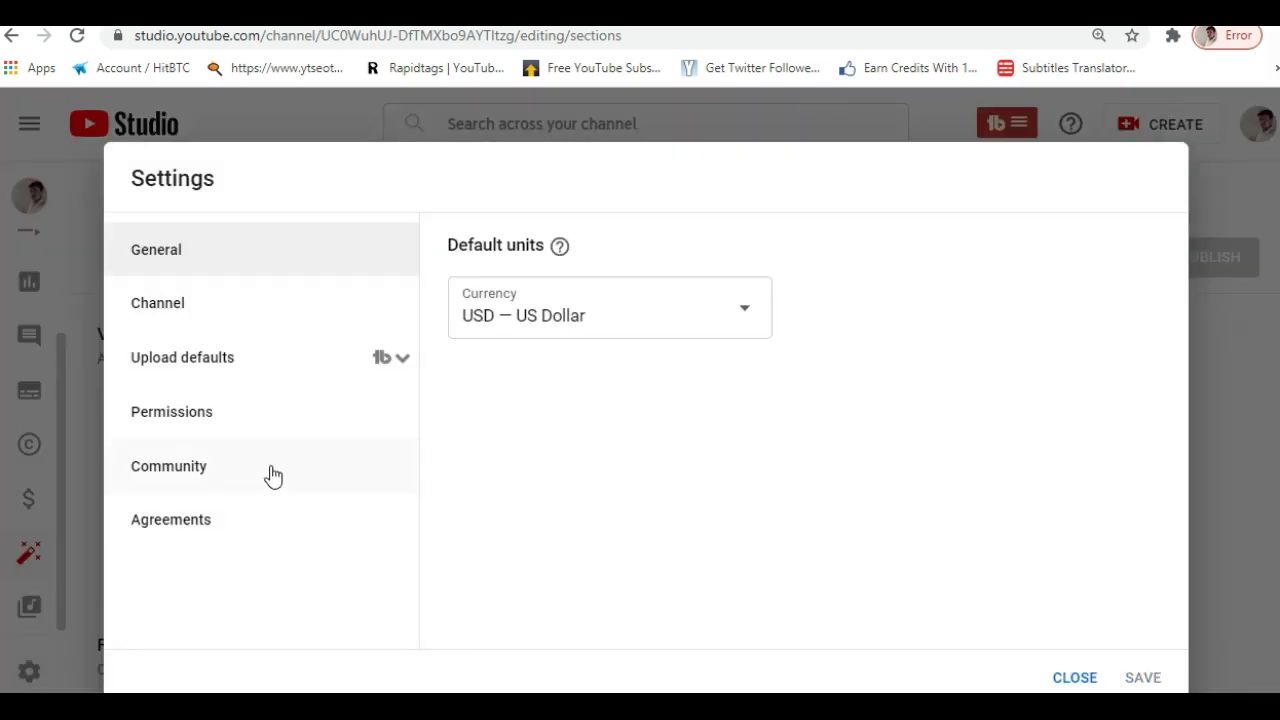
left_click(271, 477)
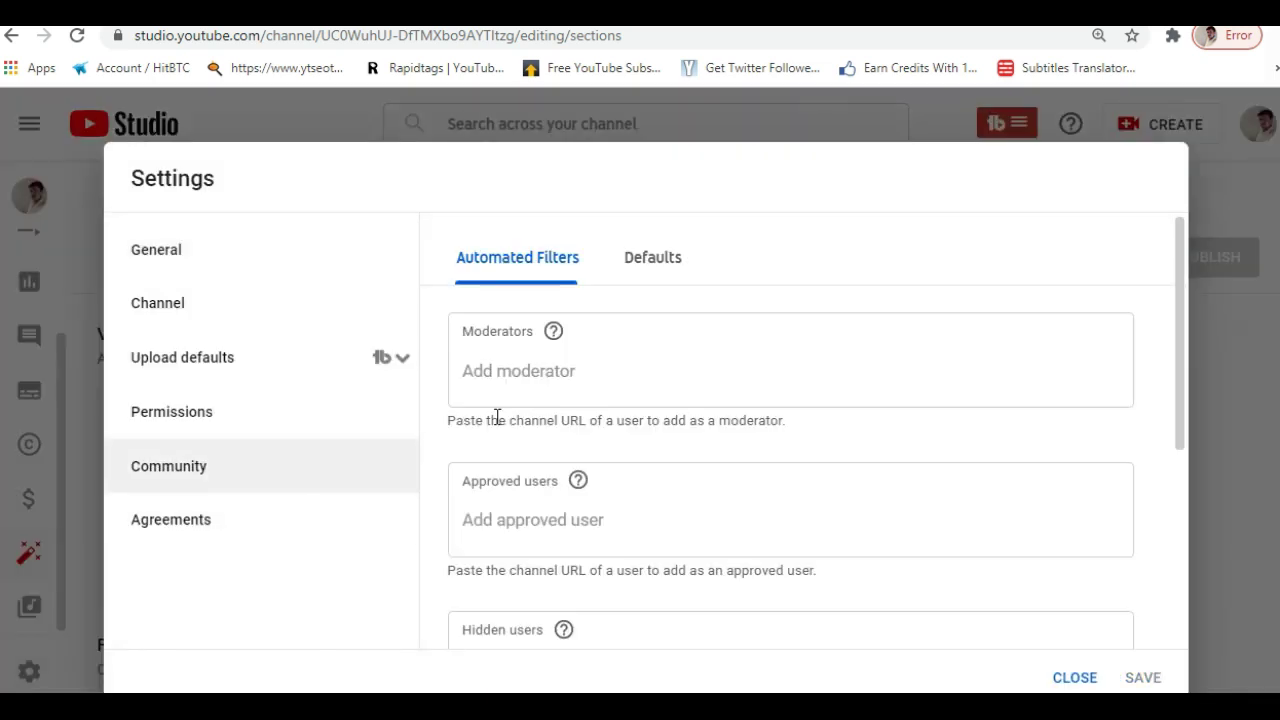
left_click(657, 268)
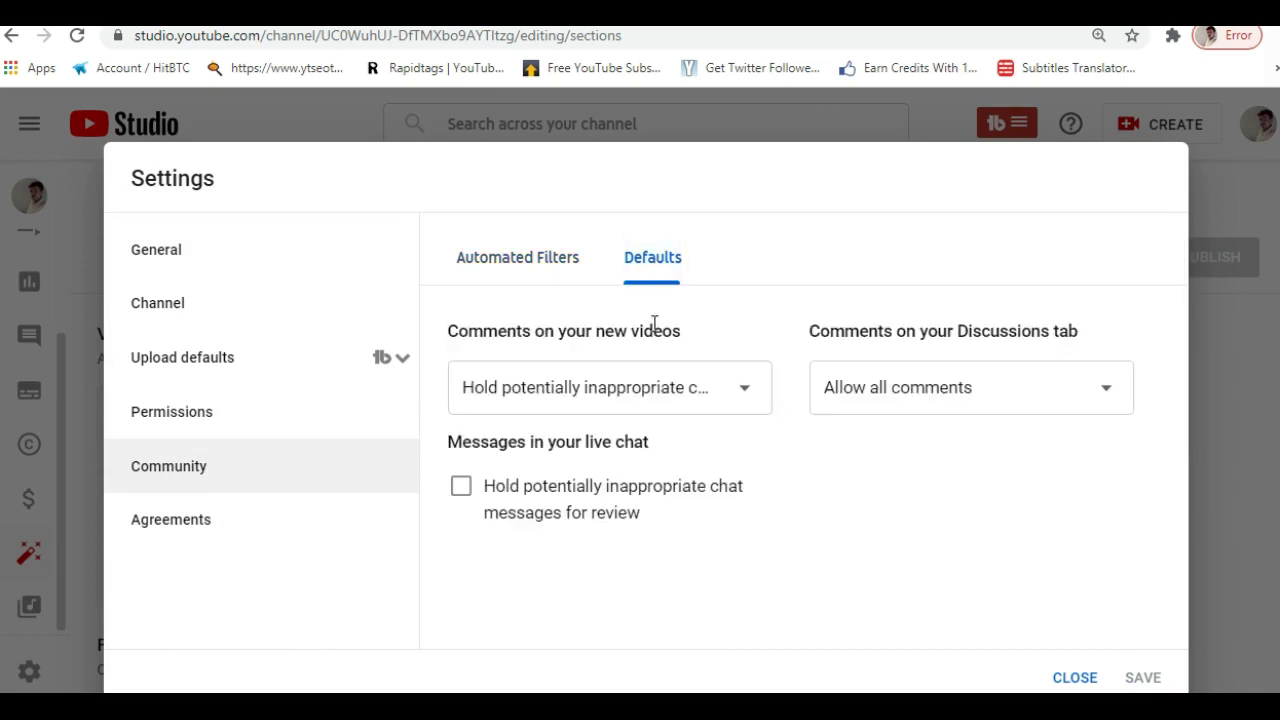
left_click(745, 398)
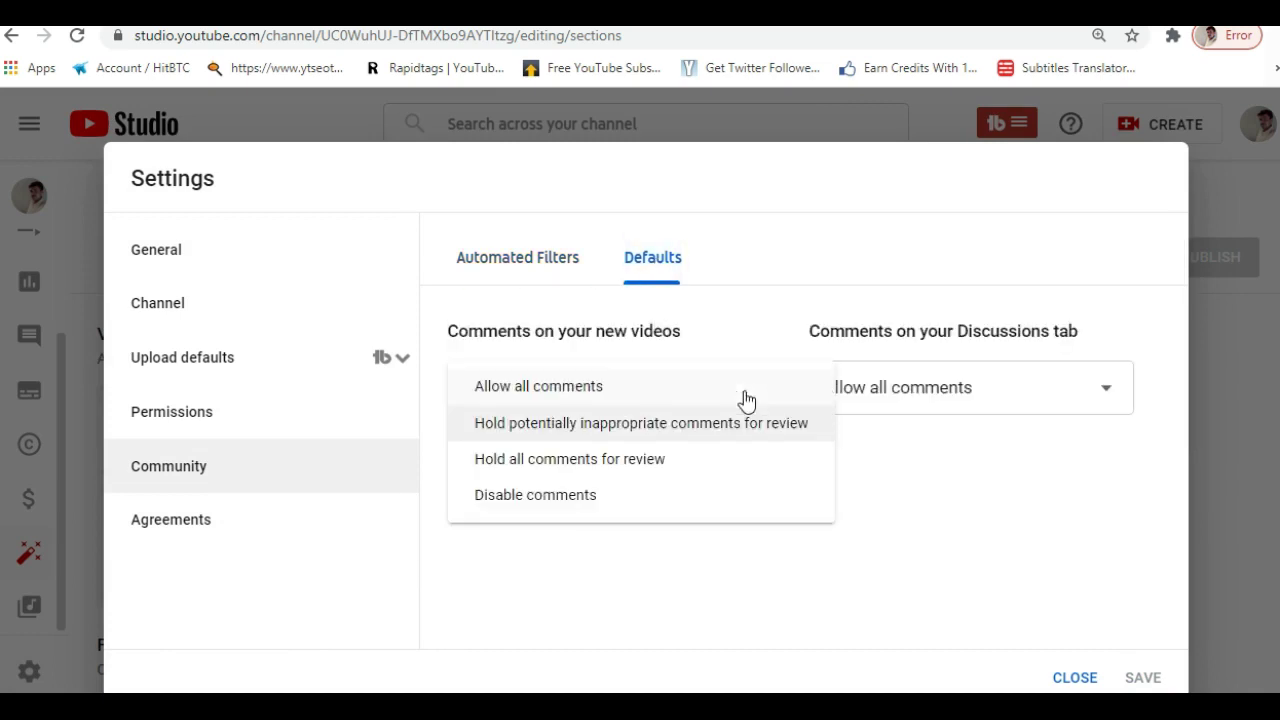
left_click(672, 431)
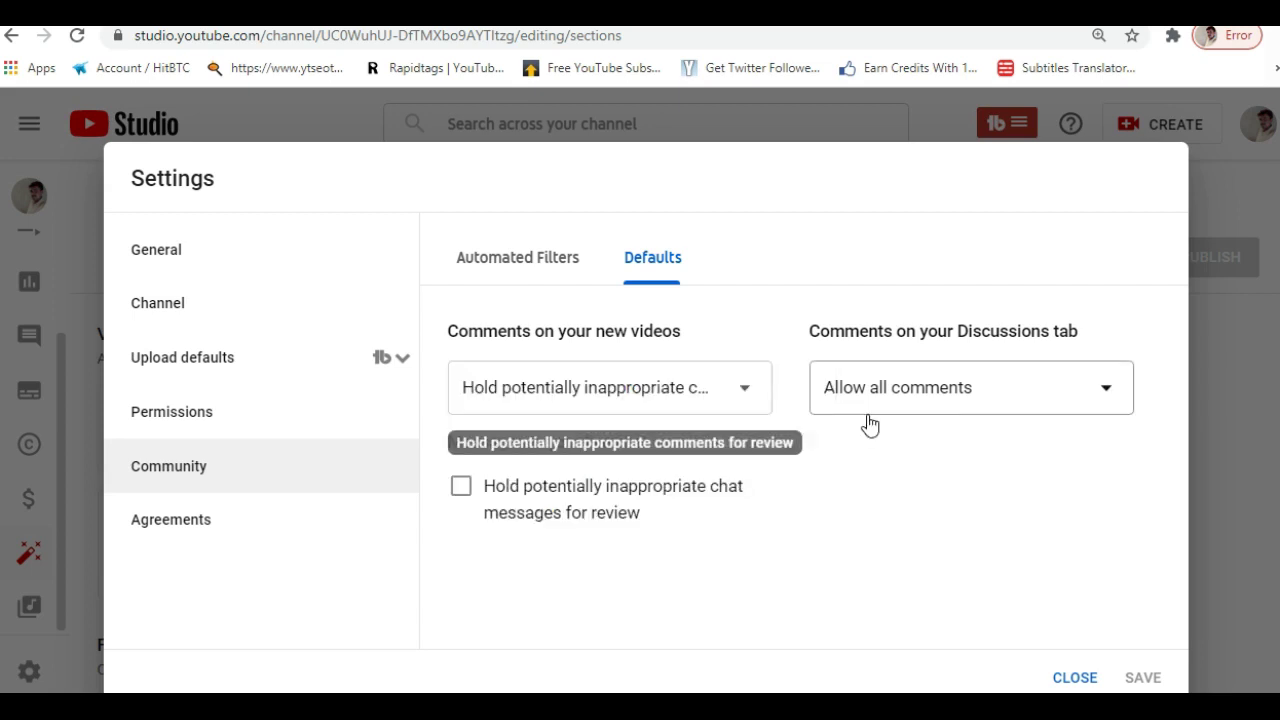
left_click(1101, 388)
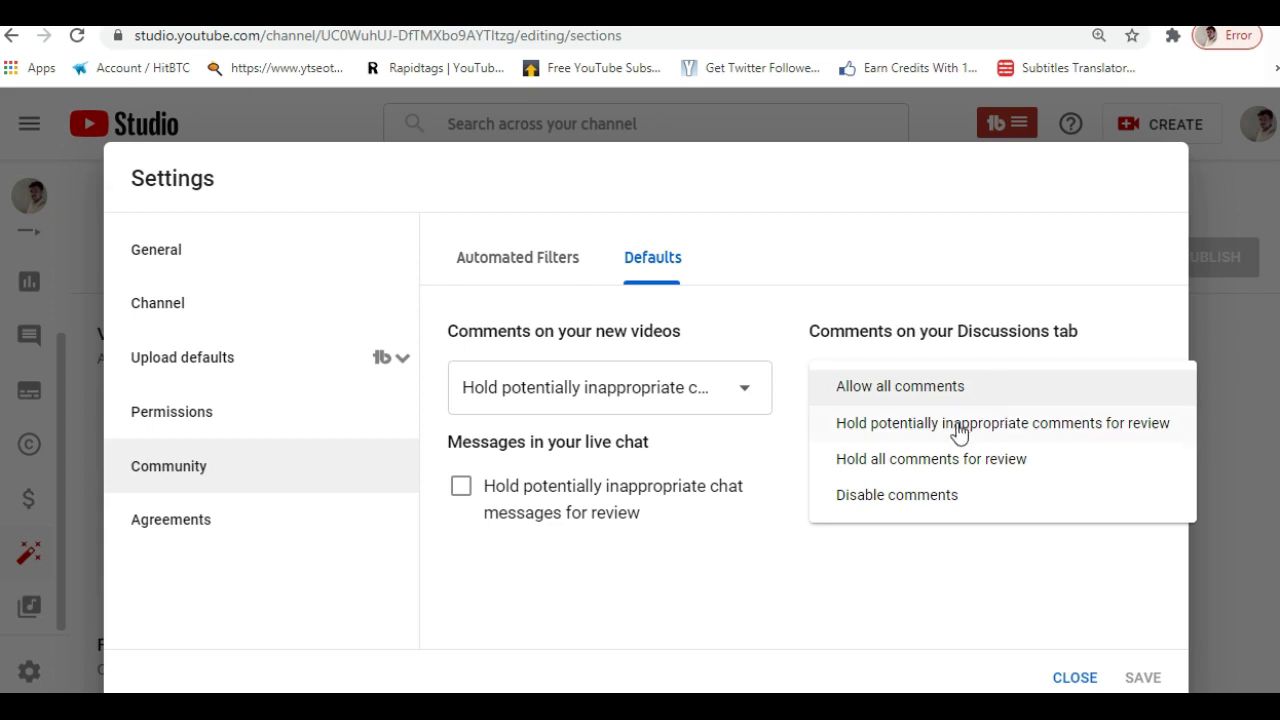
left_click(762, 600)
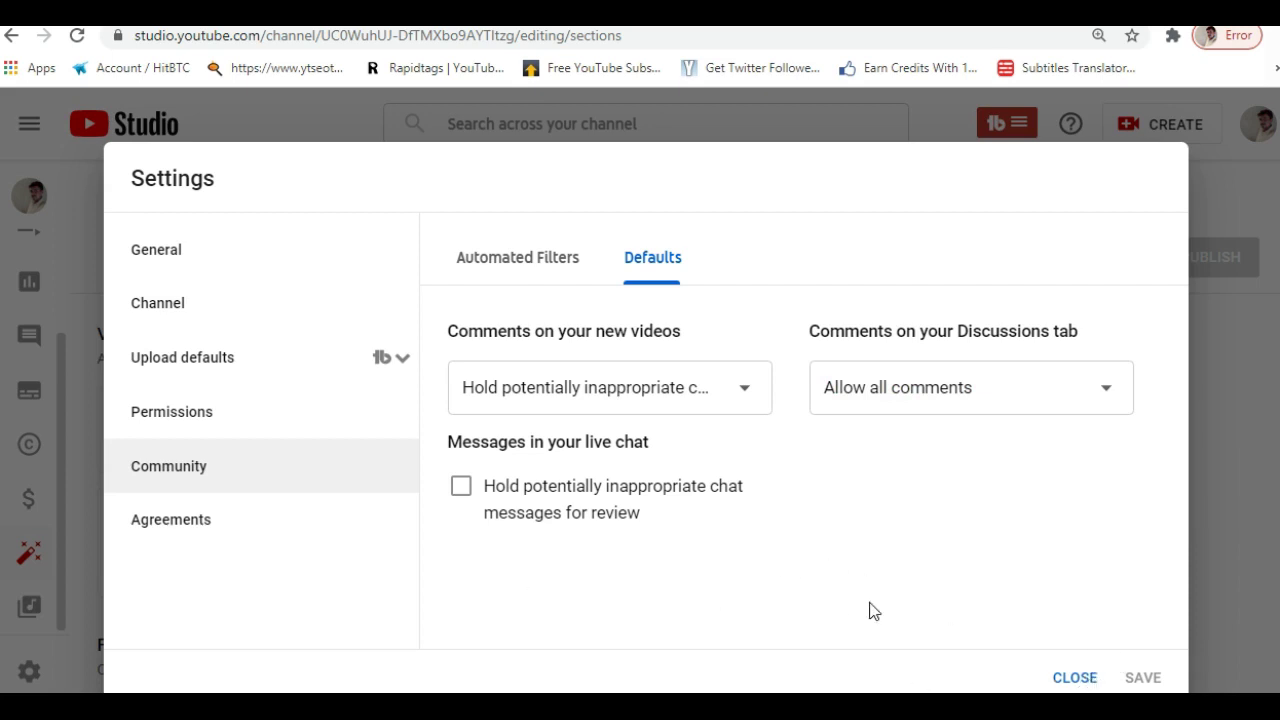
left_click(1086, 680)
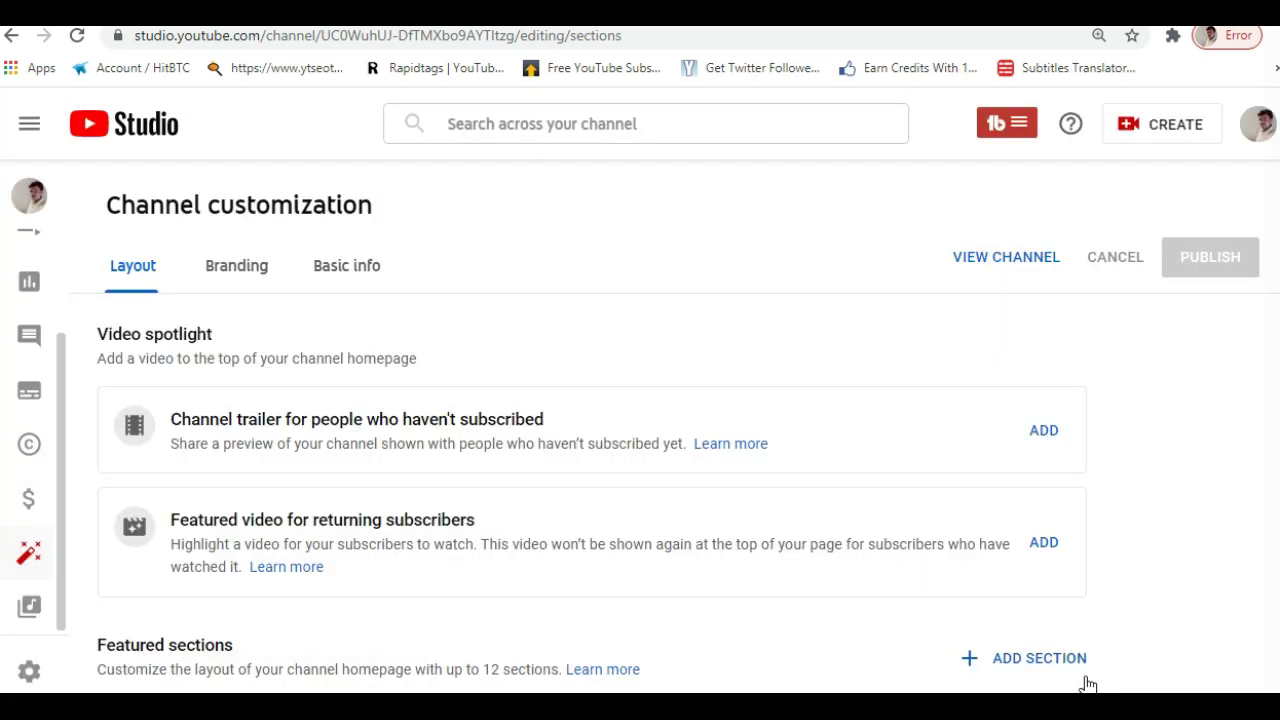